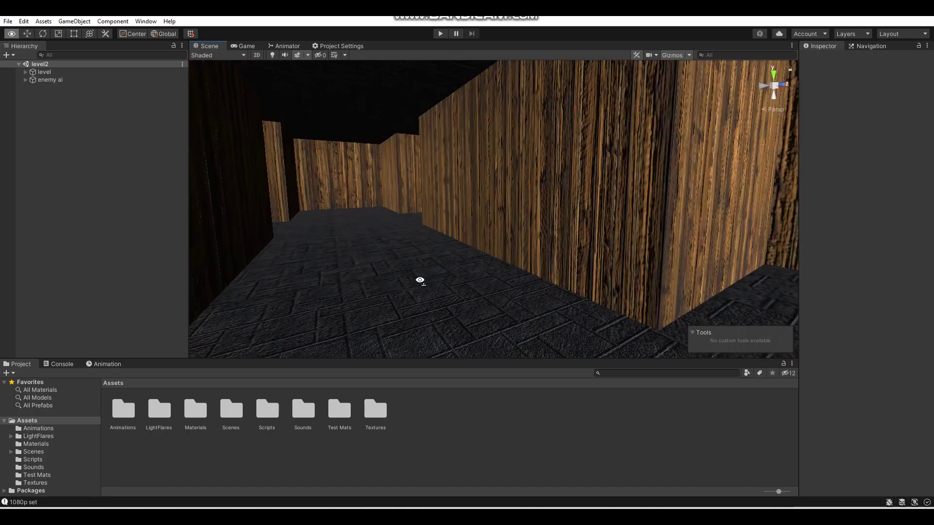
# Orbit the Scene view to look around the level2 maze corridor
pyautogui.moveTo(417, 277); pyautogui.dragTo(534, 277, button='right')
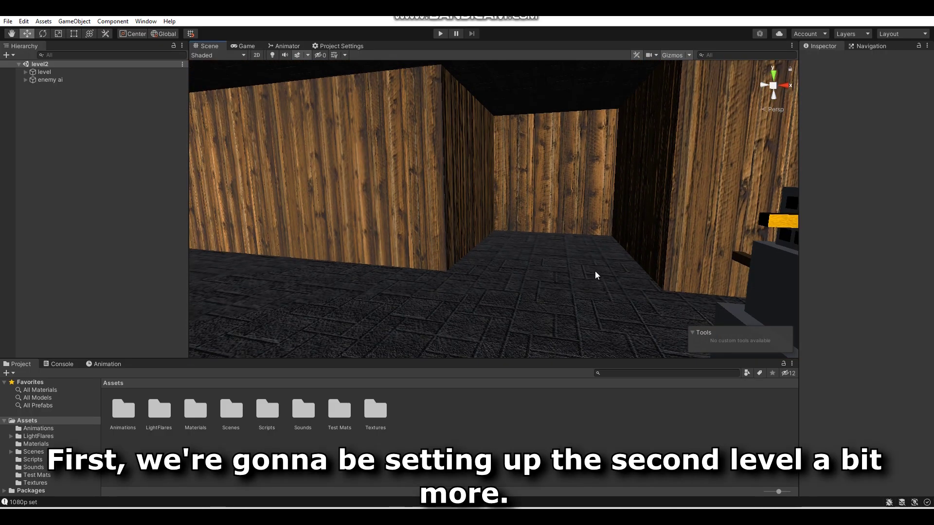
# Open SampleScene and copy its lightbulb object
pyautogui.moveTo(598, 275); pyautogui.dragTo(546, 267, button='right')
pyautogui.doubleClick(231, 410)
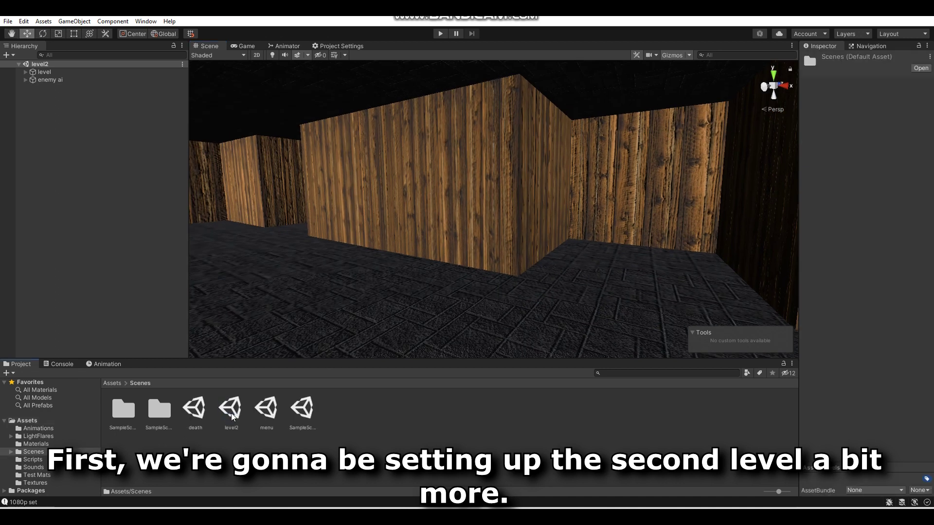
pyautogui.doubleClick(305, 410)
pyautogui.moveTo(477, 164); pyautogui.dragTo(281, 185, button='right')
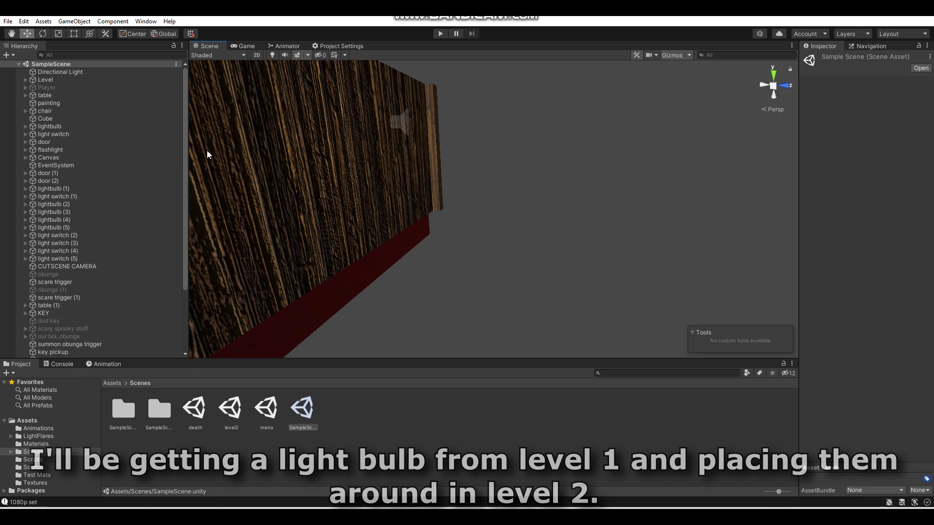
pyautogui.click(113, 126)
pyautogui.rightClick(112, 125)
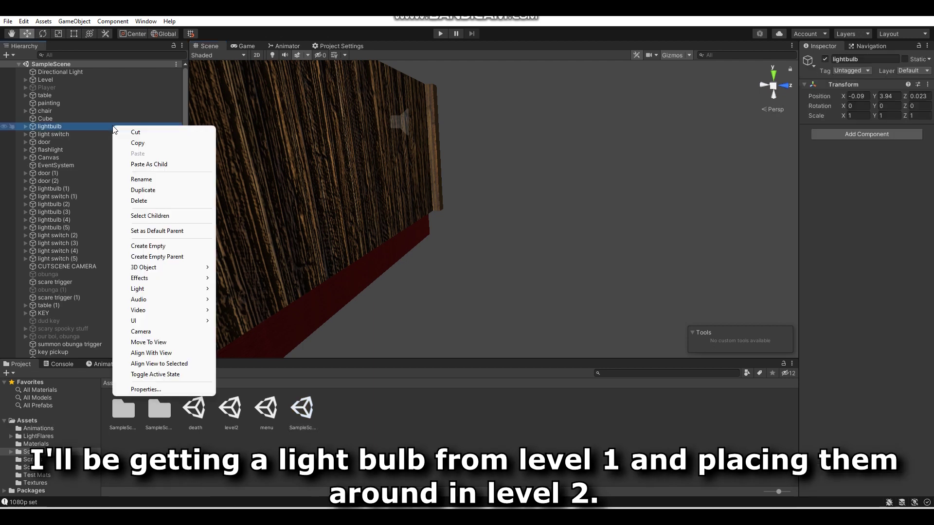
pyautogui.click(138, 143)
# Back in level2, paste the lightbulb as a child of the level object
pyautogui.doubleClick(230, 409)
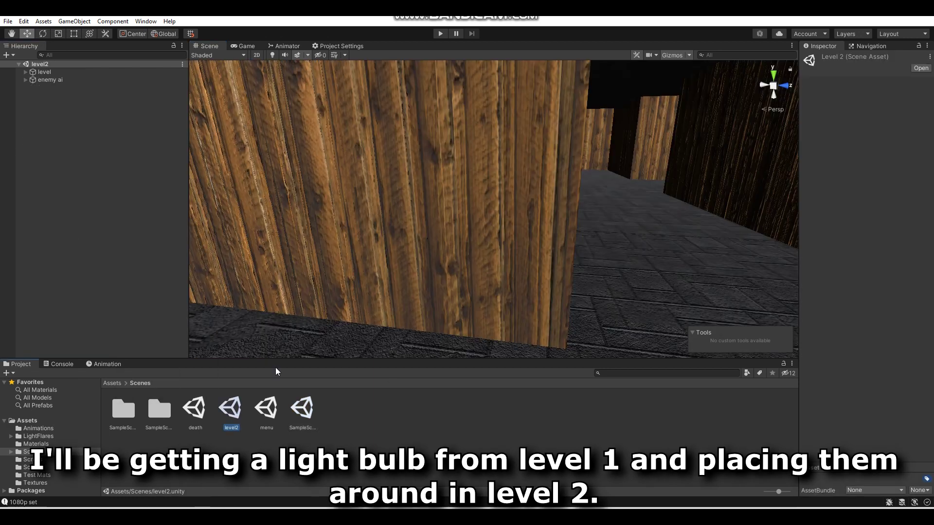
pyautogui.moveTo(390, 251); pyautogui.dragTo(506, 235, button='right')
pyautogui.click(49, 71)
pyautogui.rightClick(49, 72)
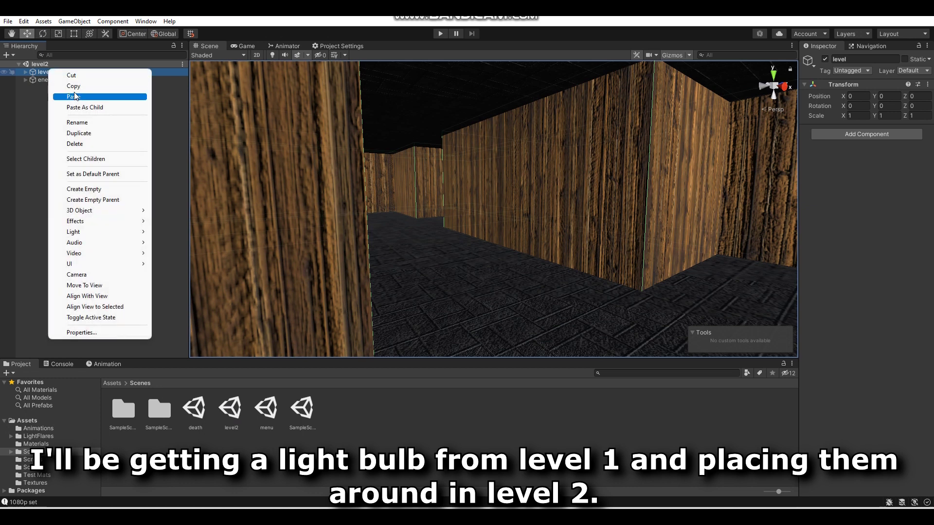
pyautogui.click(73, 109)
# Move the lightbulb down the corridor and raise it under the ceiling, around Y 5.126
pyautogui.moveTo(548, 156); pyautogui.dragTo(527, 155, button='right')
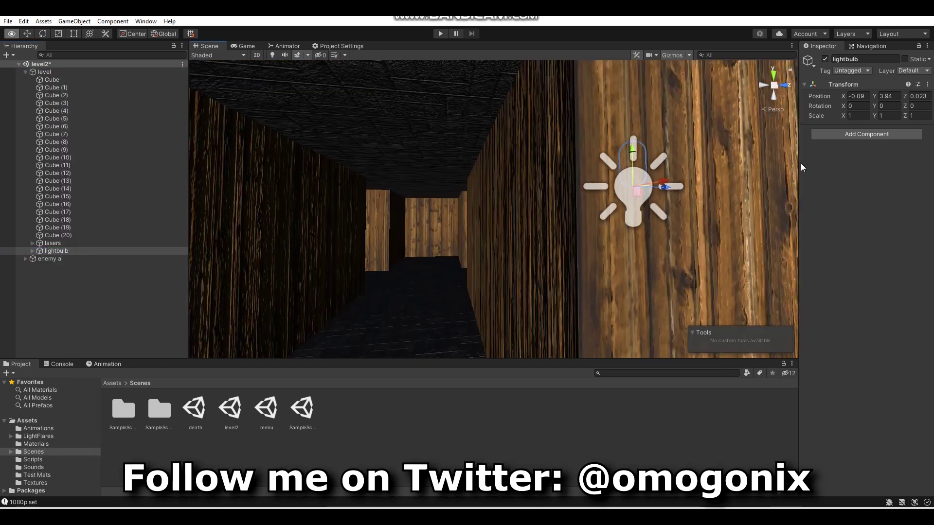
pyautogui.moveTo(528, 155); pyautogui.dragTo(723, 177, button='right')
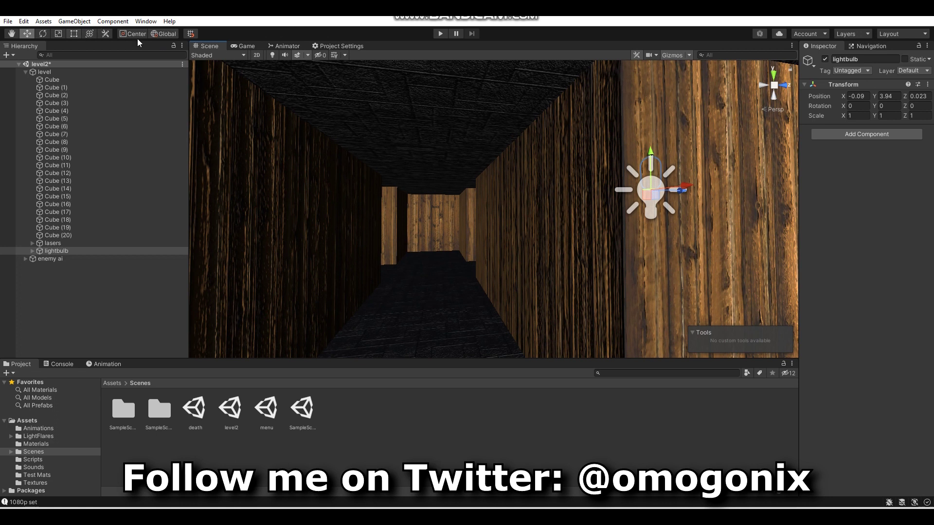
pyautogui.click(272, 55)
pyautogui.moveTo(725, 206); pyautogui.dragTo(562, 181, button='right')
pyautogui.moveTo(562, 181); pyautogui.dragTo(492, 170)
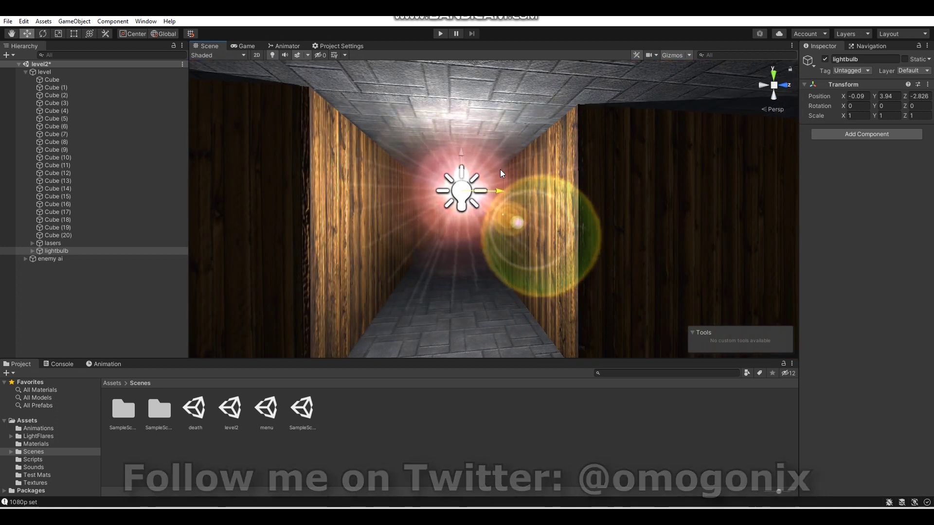
pyautogui.moveTo(500, 170); pyautogui.dragTo(561, 185, button='right')
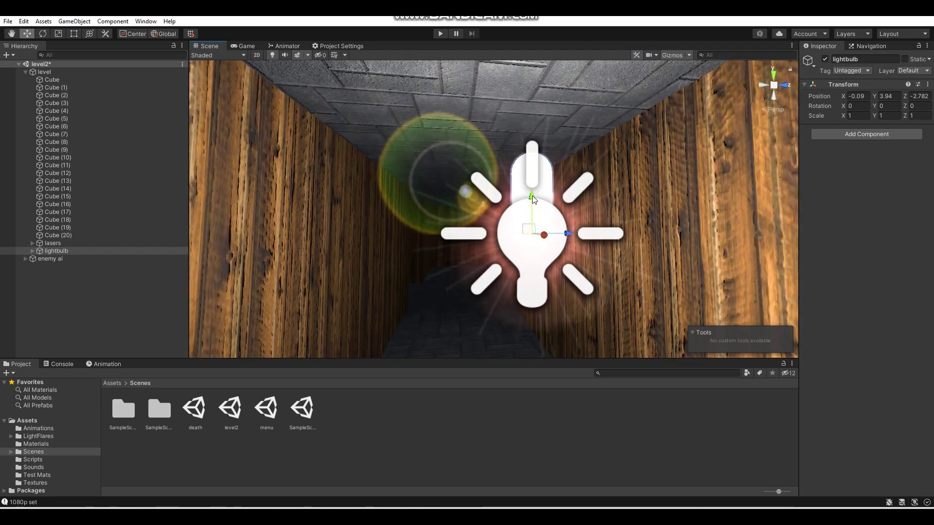
pyautogui.moveTo(532, 199); pyautogui.dragTo(533, 105)
pyautogui.moveTo(533, 105)
pyautogui.mouseDown(button='right')
pyautogui.moveTo(531, 253)
pyautogui.moveTo(625, 136)
pyautogui.mouseUp(button='right')
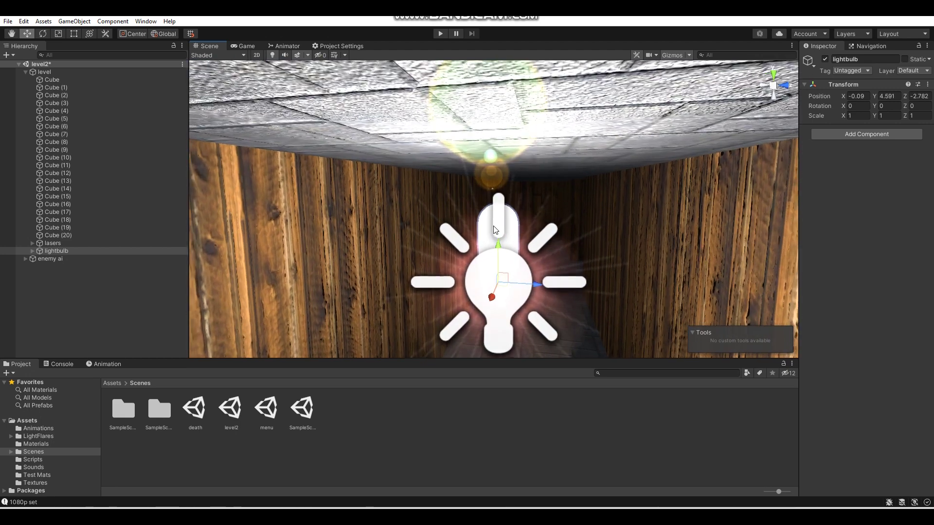
pyautogui.moveTo(497, 243); pyautogui.dragTo(506, 138)
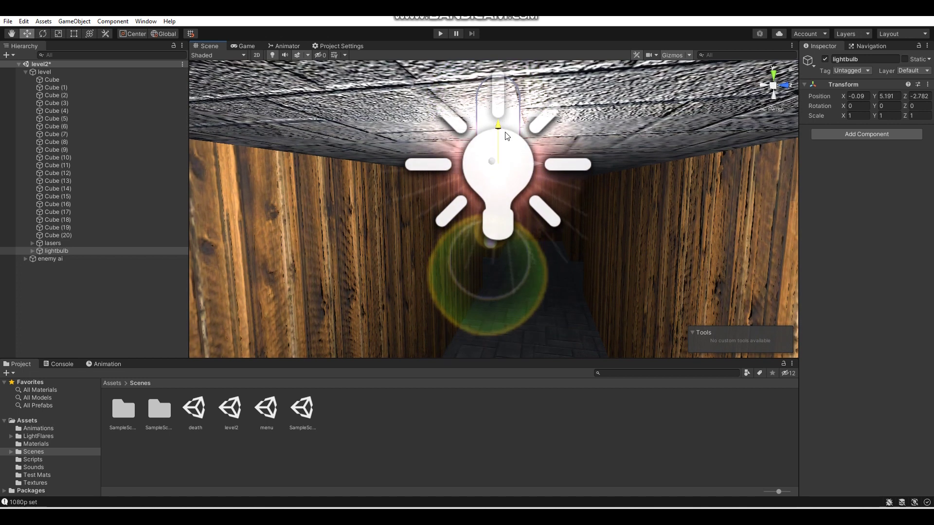
pyautogui.moveTo(506, 137)
pyautogui.mouseDown(button='right')
pyautogui.moveTo(492, 52)
pyautogui.moveTo(491, 146)
pyautogui.mouseUp(button='right')
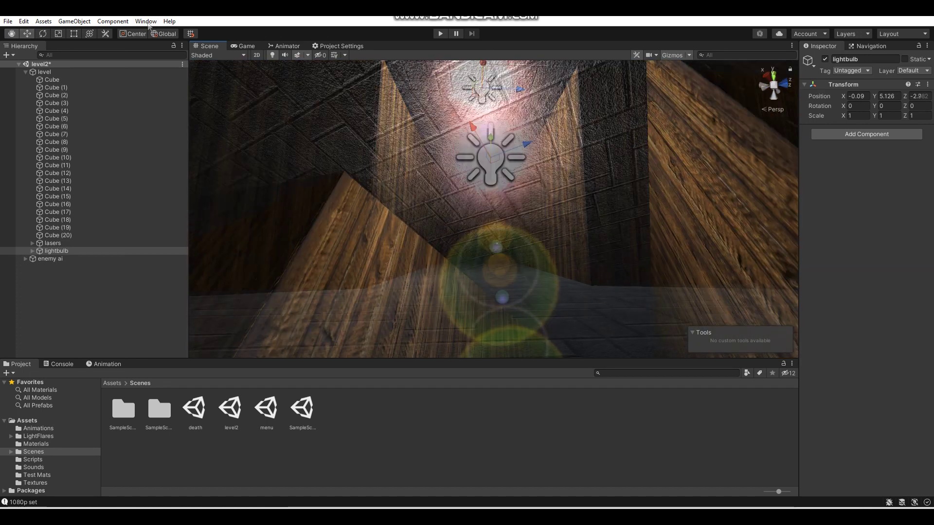
pyautogui.click(146, 21)
# Set the Lighting Environment Ambient Color to black
pyautogui.moveTo(209, 181)
pyautogui.click(292, 181)
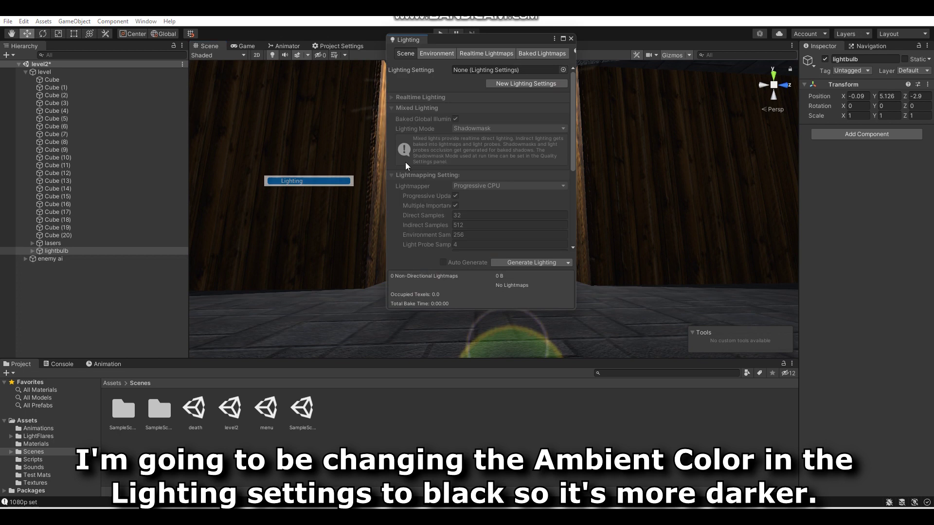
pyautogui.click(436, 55)
pyautogui.moveTo(475, 40); pyautogui.dragTo(725, 69)
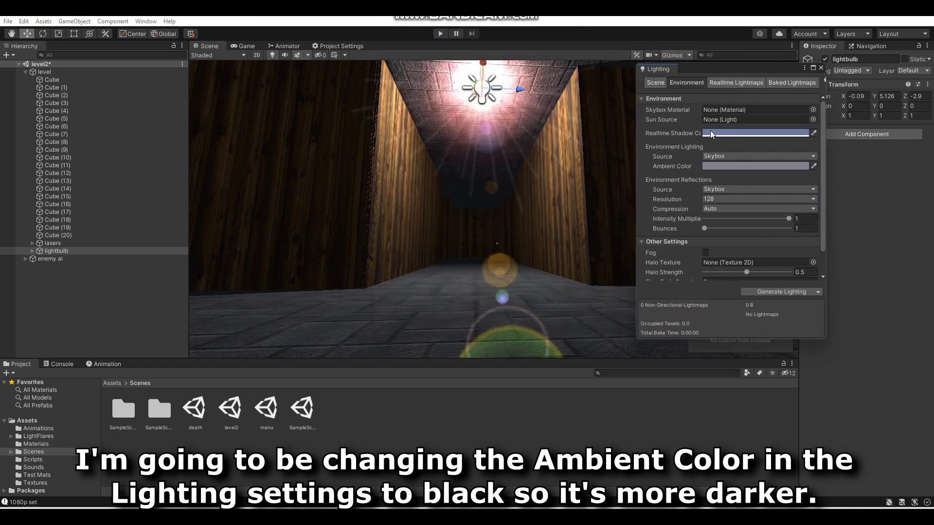
pyautogui.click(731, 167)
pyautogui.moveTo(767, 258); pyautogui.dragTo(762, 268)
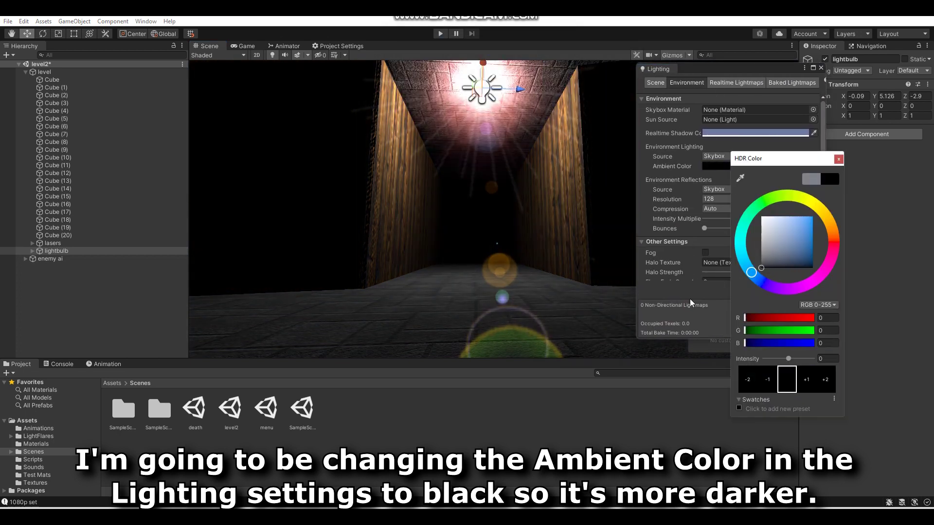
pyautogui.click(838, 159)
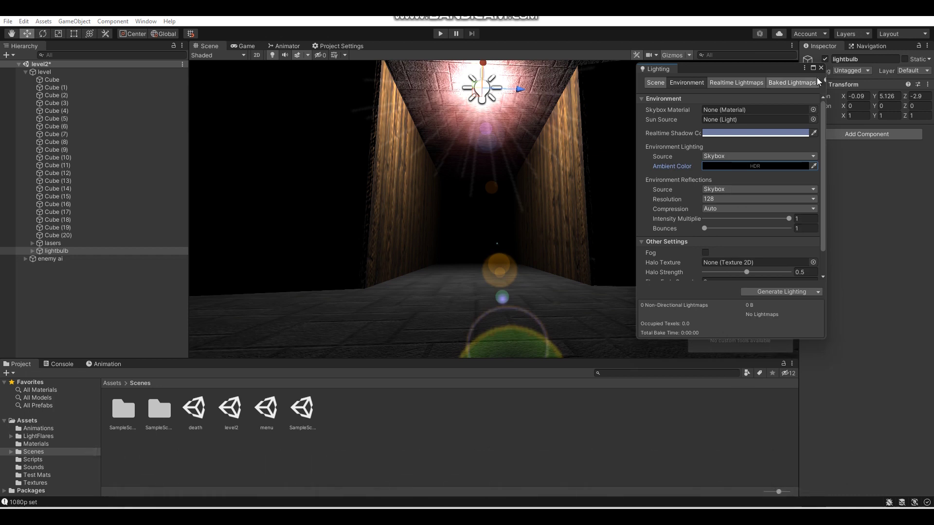
pyautogui.click(820, 68)
# Change the lightbulb's Point Light flare to FlareSmall
pyautogui.press('f')
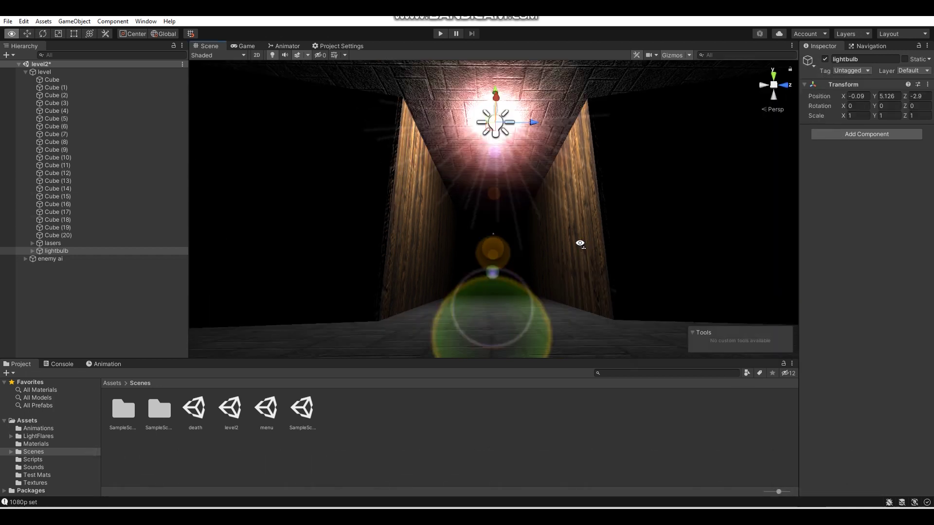
pyautogui.moveTo(580, 244)
pyautogui.keyDown('alt'); pyautogui.mouseDown()
pyautogui.moveTo(479, 220)
pyautogui.moveTo(428, 267)
pyautogui.mouseUp(); pyautogui.keyUp('alt')
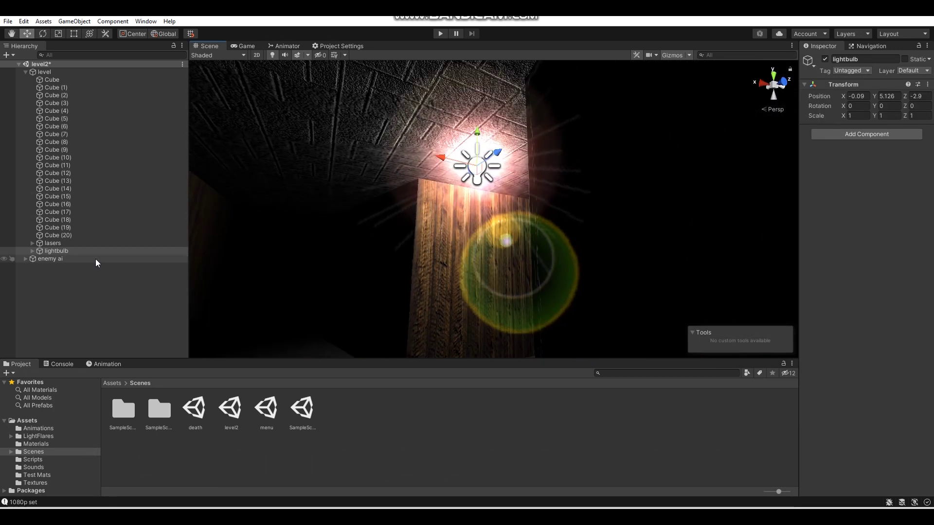
pyautogui.click(32, 250)
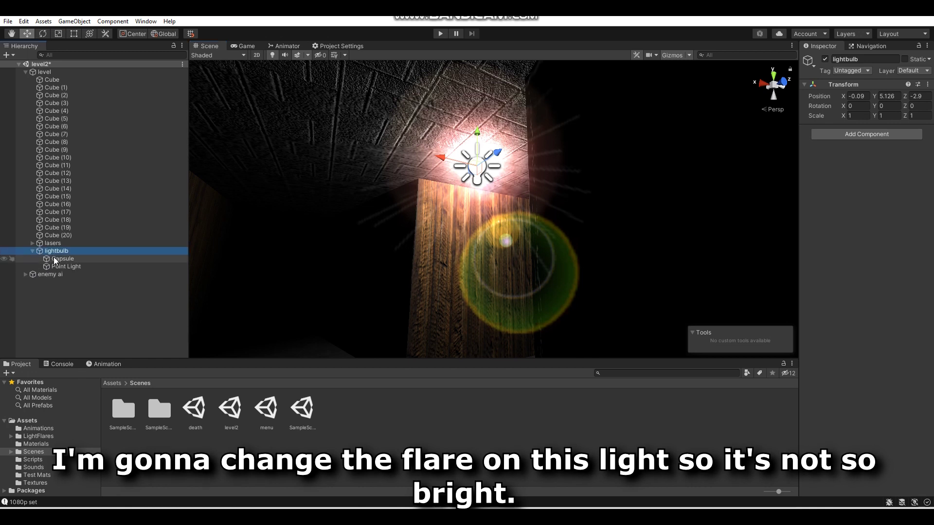
pyautogui.click(65, 266)
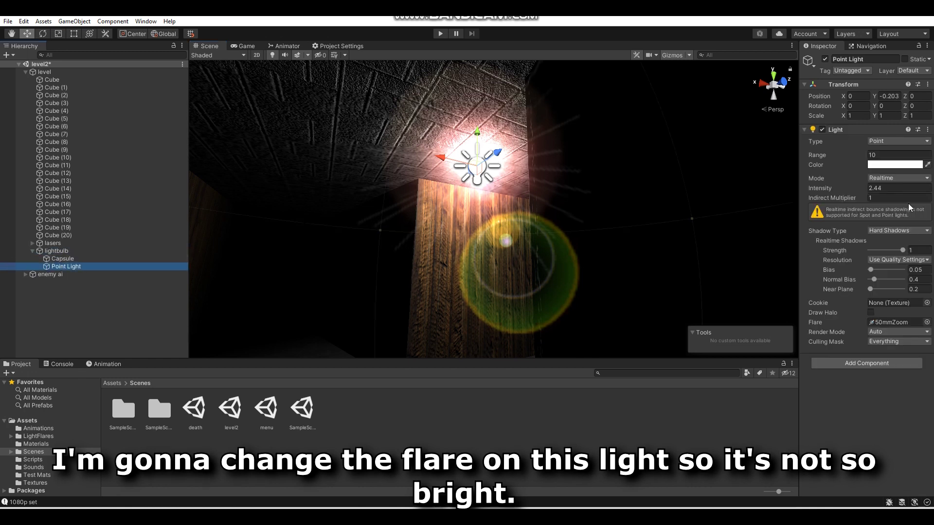
pyautogui.click(927, 322)
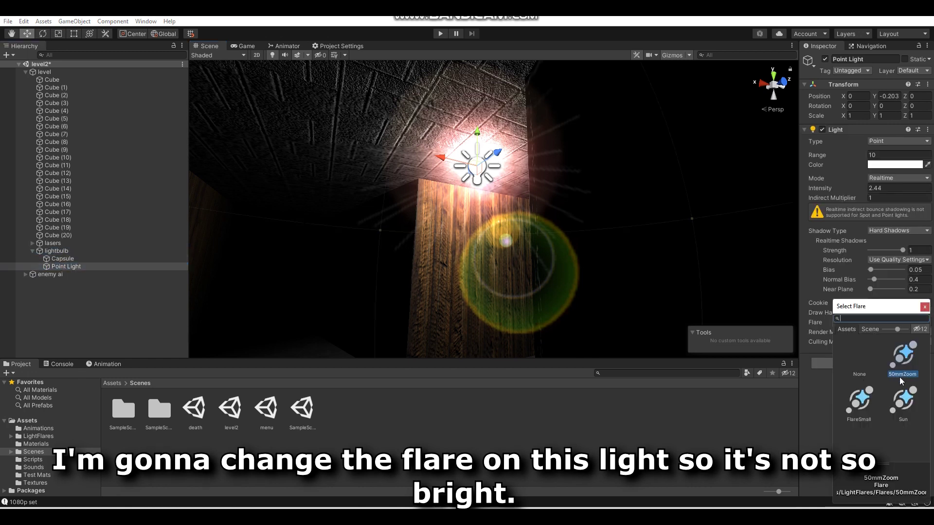
pyautogui.doubleClick(860, 404)
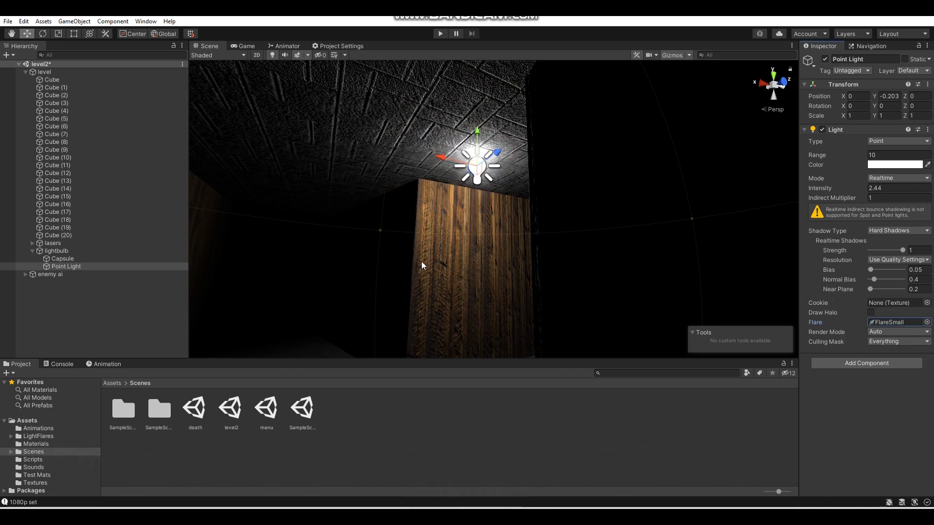
pyautogui.click(118, 253)
# Duplicate the lightbulb twice, placing the copies along the corridors
pyautogui.press('f')
pyautogui.moveTo(667, 181)
pyautogui.keyDown('alt'); pyautogui.mouseDown()
pyautogui.moveTo(683, 174)
pyautogui.moveTo(572, 202)
pyautogui.mouseUp(); pyautogui.keyUp('alt')
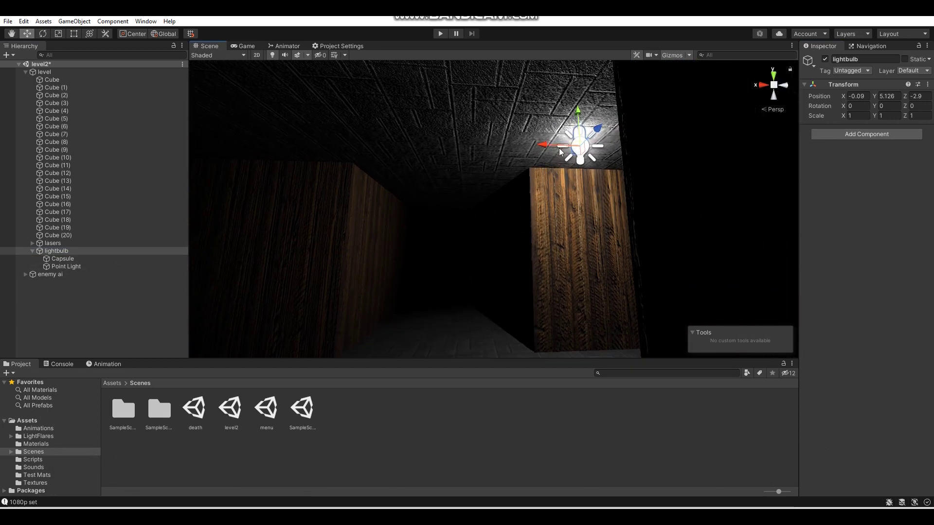
pyautogui.hotkey('ctrl', 'd')
pyautogui.moveTo(545, 148)
pyautogui.mouseDown()
pyautogui.moveTo(479, 146)
pyautogui.moveTo(402, 82)
pyautogui.moveTo(566, 149)
pyautogui.moveTo(364, 172)
pyautogui.mouseUp()
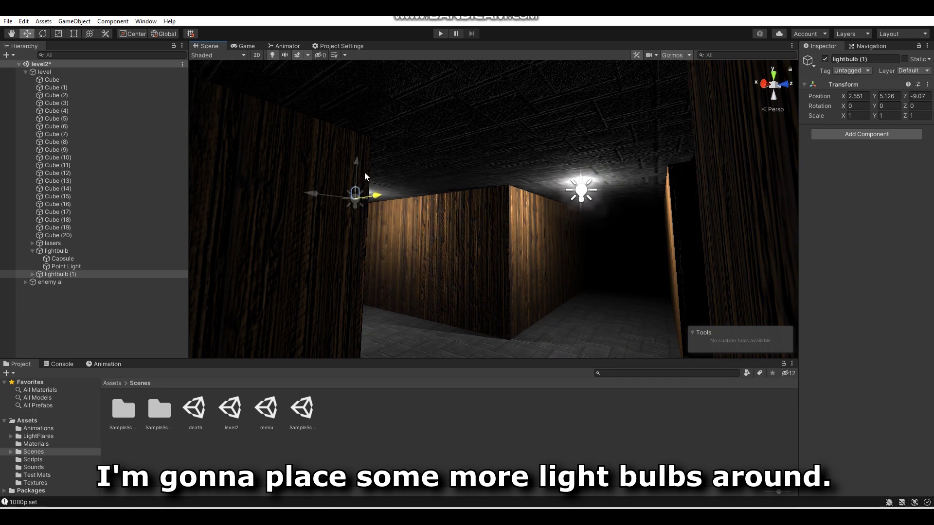
pyautogui.moveTo(506, 212)
pyautogui.keyDown('alt'); pyautogui.mouseDown()
pyautogui.moveTo(676, 203)
pyautogui.moveTo(684, 174)
pyautogui.mouseUp(); pyautogui.keyUp('alt')
pyautogui.hotkey('ctrl', 'd')
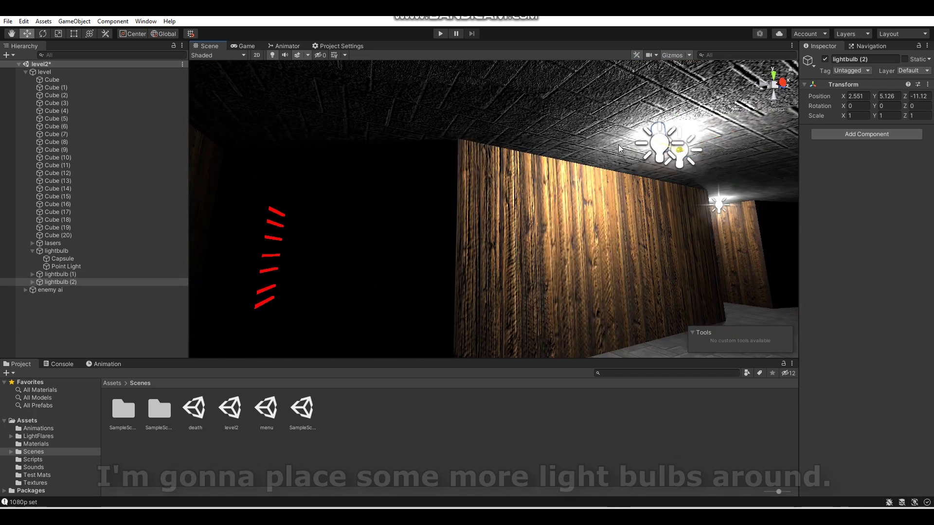
pyautogui.moveTo(618, 144)
pyautogui.mouseDown()
pyautogui.moveTo(426, 132)
pyautogui.moveTo(435, 138)
pyautogui.moveTo(382, 227)
pyautogui.moveTo(696, 258)
pyautogui.moveTo(650, 198)
pyautogui.moveTo(520, 127)
pyautogui.moveTo(396, 208)
pyautogui.moveTo(471, 180)
pyautogui.moveTo(536, 307)
pyautogui.moveTo(486, 198)
pyautogui.moveTo(388, 139)
pyautogui.moveTo(538, 143)
pyautogui.moveTo(394, 155)
pyautogui.moveTo(694, 188)
pyautogui.mouseUp()
# Add another lightbulb copy, then delete lightbulbs (6) and (3)
pyautogui.hotkey('ctrl', 'd')
pyautogui.hotkey('ctrl', 'd')
pyautogui.hotkey('ctrl', 'd')
pyautogui.hotkey('ctrl', 'd')
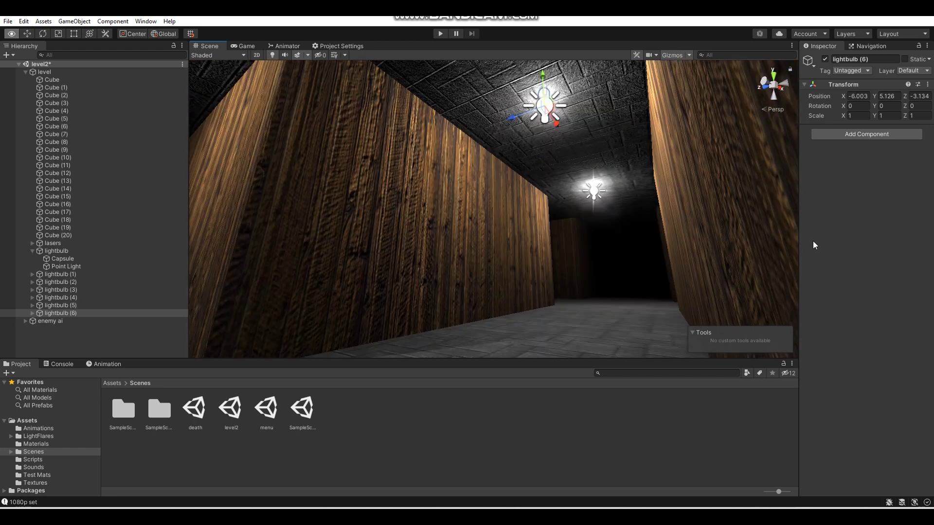
pyautogui.moveTo(593, 157)
pyautogui.mouseDown()
pyautogui.moveTo(574, 146)
pyautogui.moveTo(603, 141)
pyautogui.mouseUp()
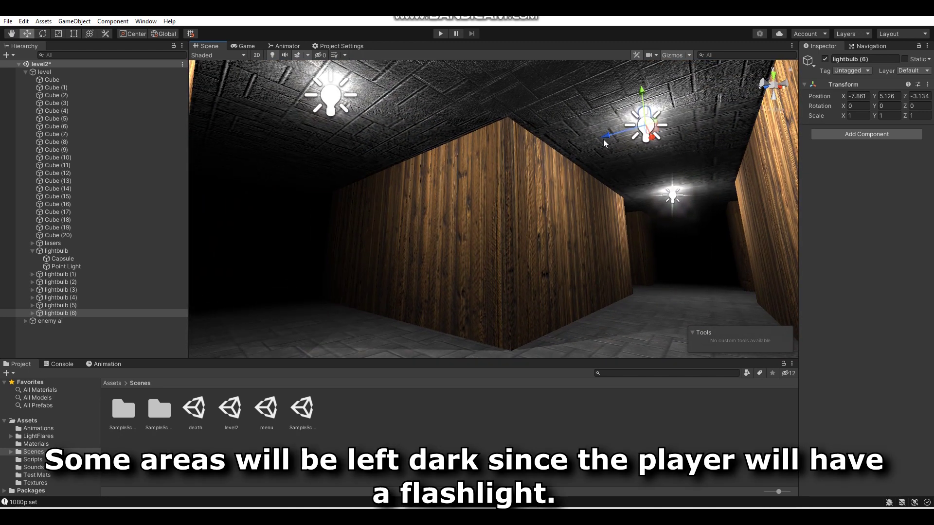
pyautogui.press('Delete')
pyautogui.moveTo(601, 139)
pyautogui.keyDown('alt'); pyautogui.mouseDown()
pyautogui.moveTo(900, 209)
pyautogui.moveTo(630, 88)
pyautogui.moveTo(341, 194)
pyautogui.mouseUp(); pyautogui.keyUp('alt')
pyautogui.click(211, 249)
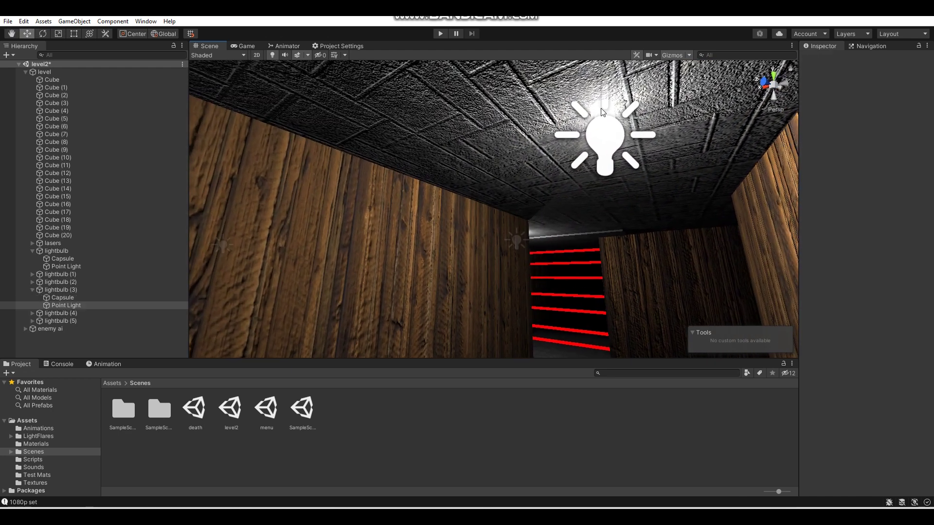
pyautogui.click(93, 290)
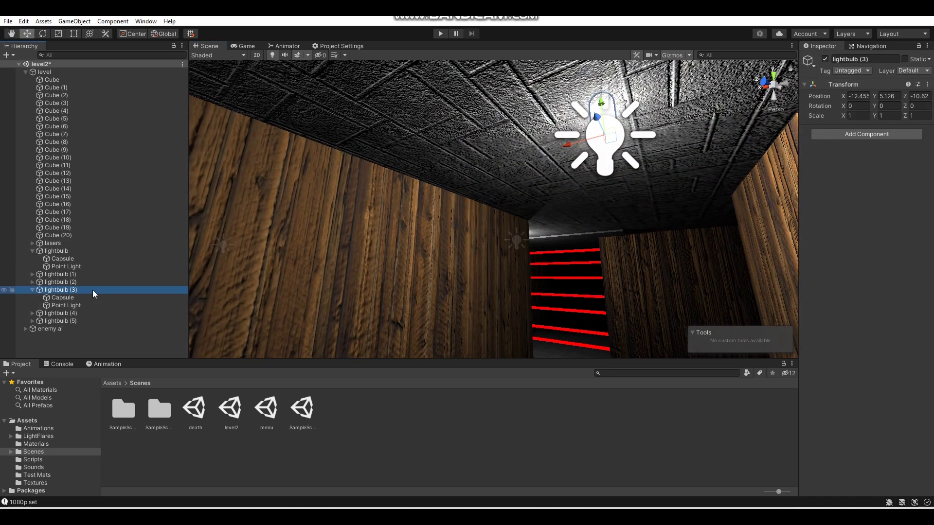
pyautogui.press('Delete')
# Delete lightbulb (1) and save the level2 scene
pyautogui.keyDown('alt'); pyautogui.moveTo(570, 236); pyautogui.dragTo(203, 248); pyautogui.keyUp('alt')
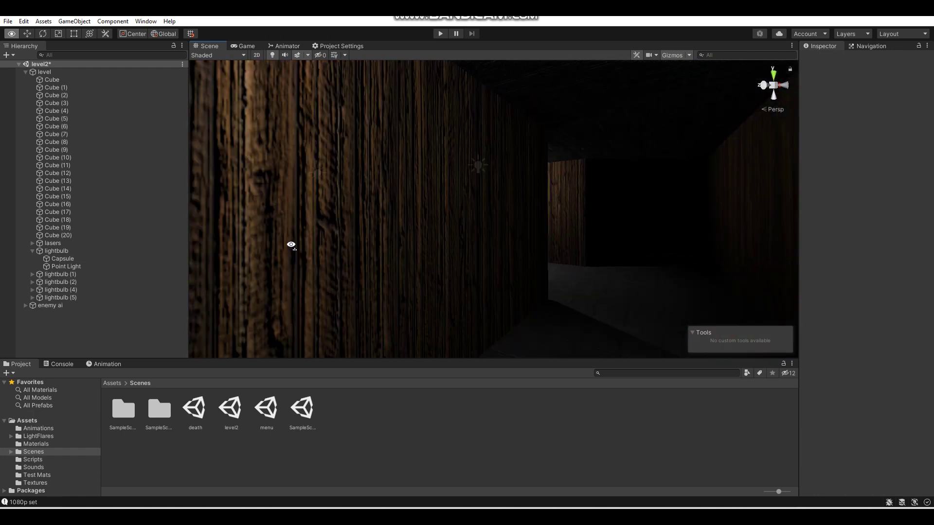
pyautogui.scroll(5, 170, 205)
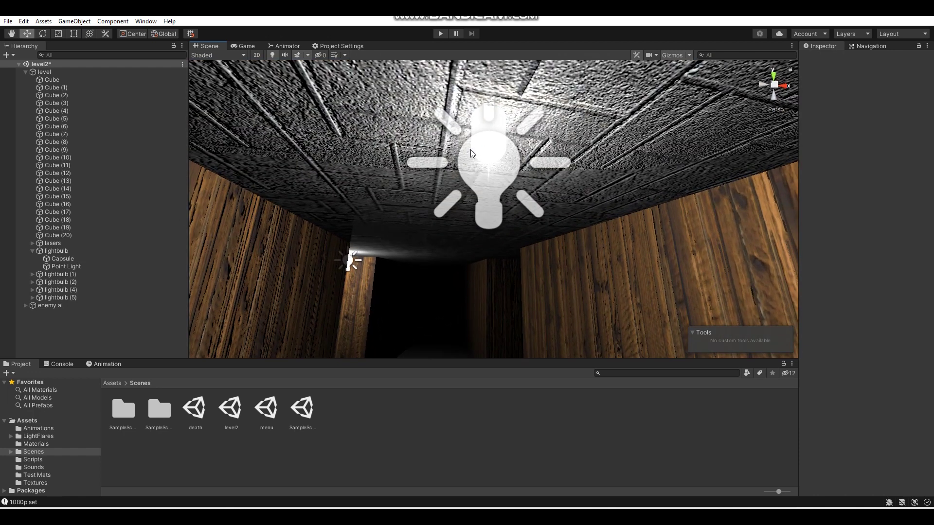
pyautogui.click(481, 133)
pyautogui.scroll(-5, 480, 132)
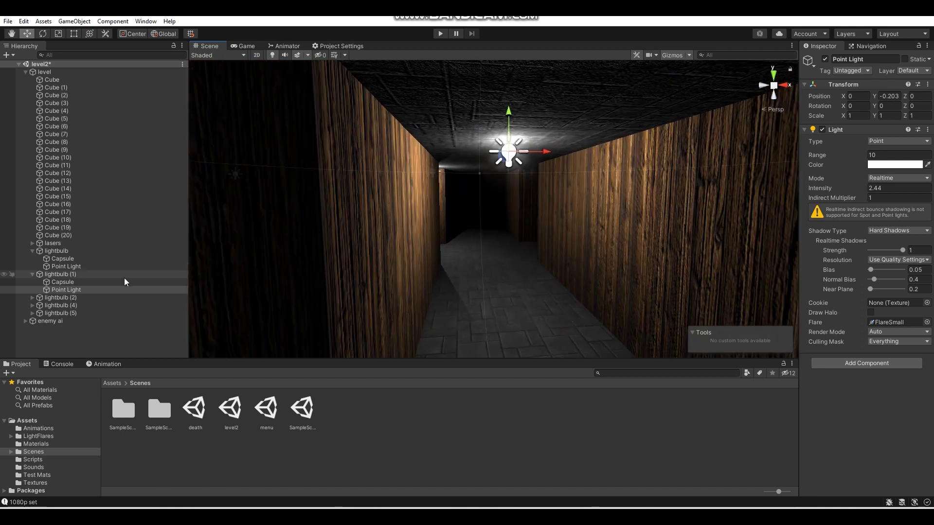
pyautogui.click(124, 278)
pyautogui.press('Delete')
pyautogui.moveTo(455, 243); pyautogui.dragTo(417, 244, button='right')
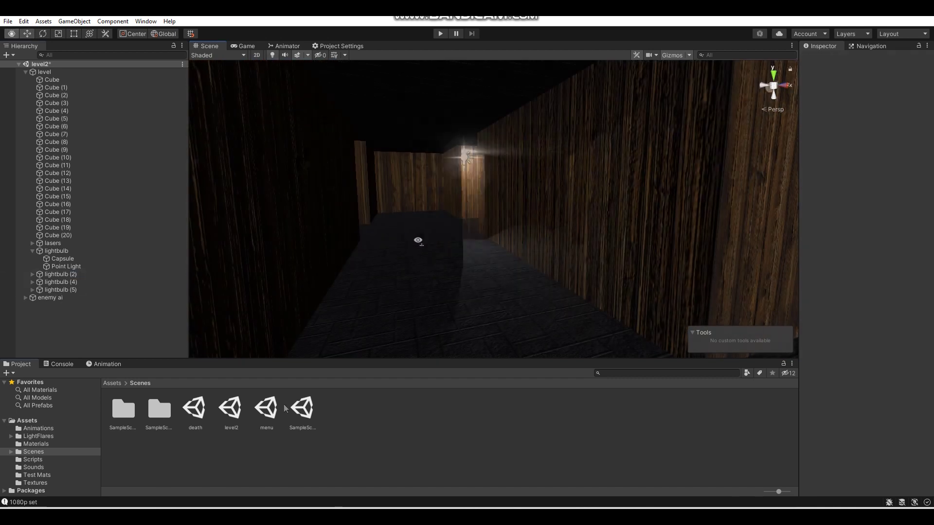
pyautogui.hotkey('ctrl', 's')
# In SampleScene, copy Player, Canvas, EventSystem, walk and run footsteps, and post process cams
pyautogui.doubleClick(301, 413)
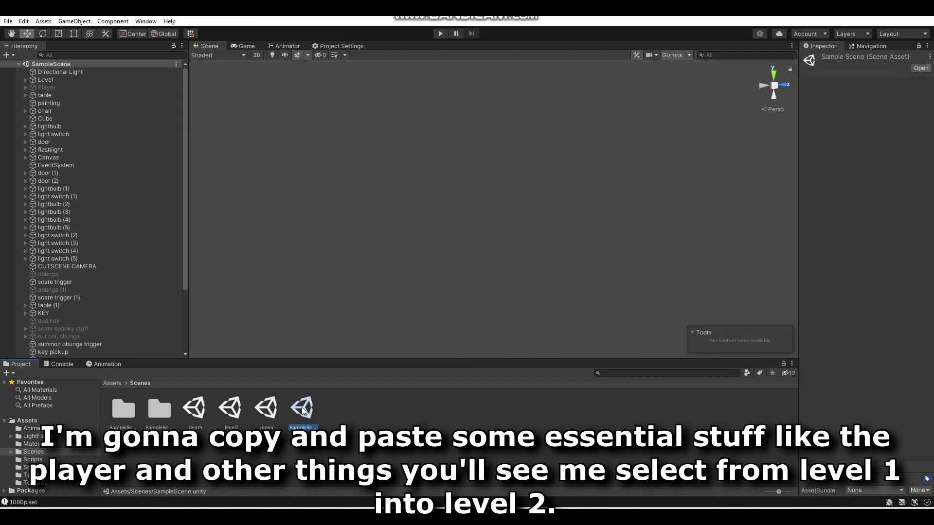
pyautogui.click(74, 88)
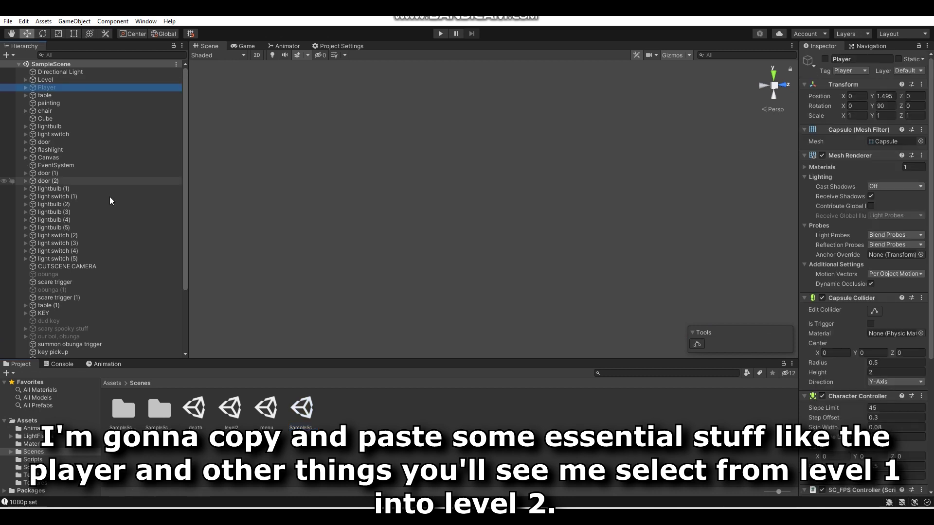
pyautogui.scroll(-3, 109, 197)
pyautogui.scroll(3, 111, 212)
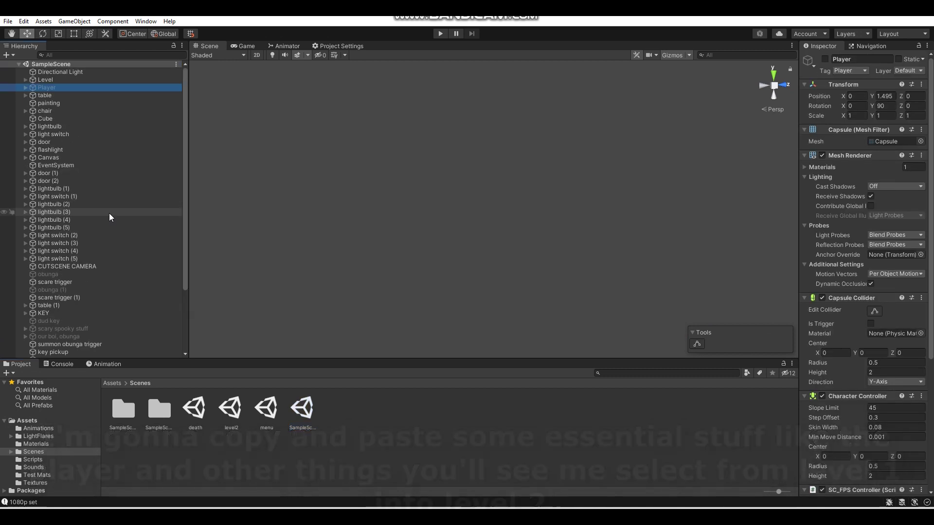
pyautogui.scroll(-4, 79, 270)
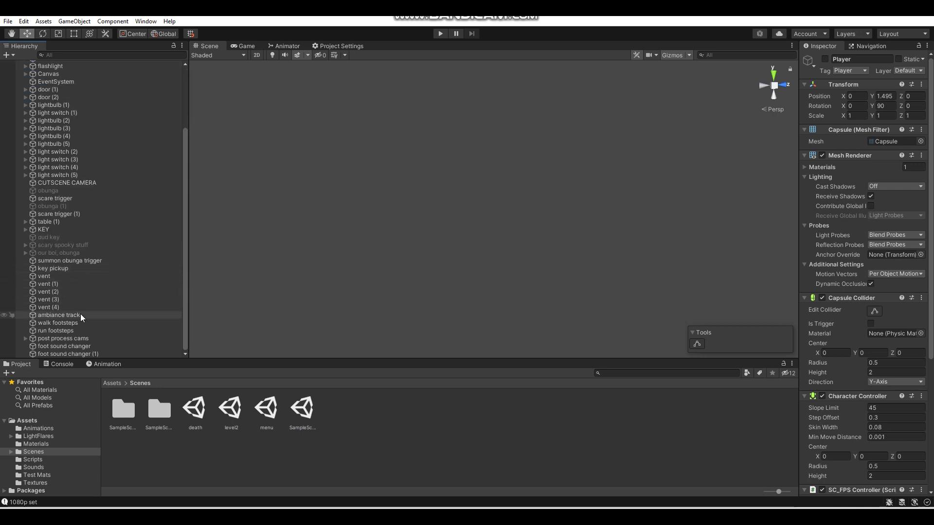
pyautogui.keyDown('ctrl'); pyautogui.click(65, 338); pyautogui.keyUp('ctrl')
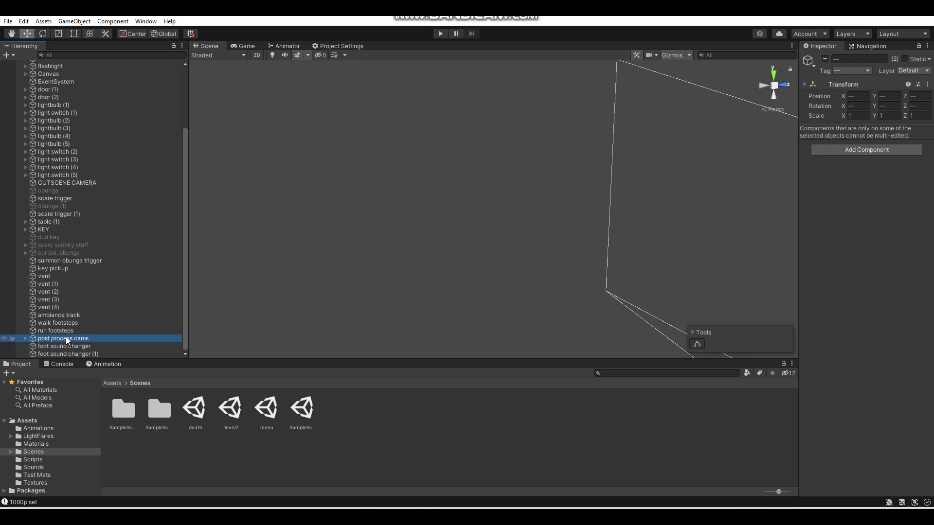
pyautogui.keyDown('ctrl'); pyautogui.click(66, 333); pyautogui.keyUp('ctrl')
pyautogui.keyDown('ctrl'); pyautogui.click(69, 325); pyautogui.keyUp('ctrl')
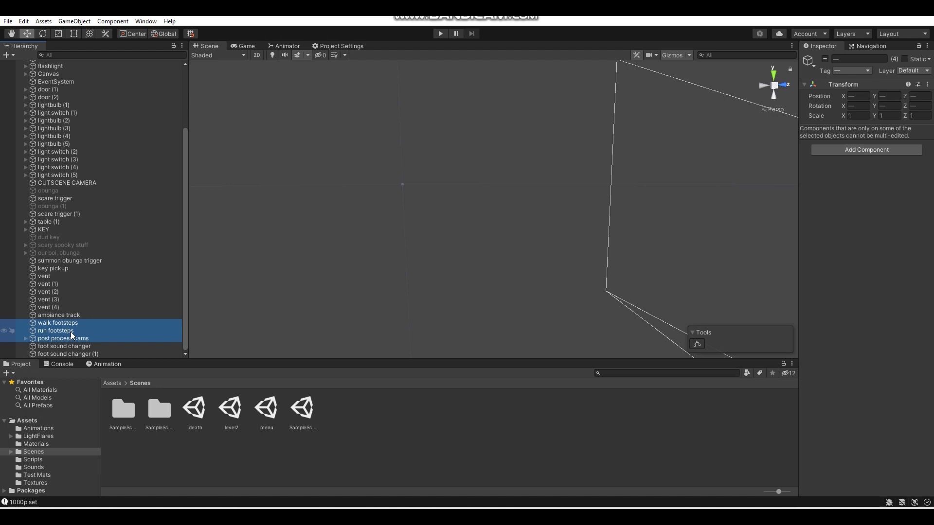
pyautogui.scroll(3, 80, 218)
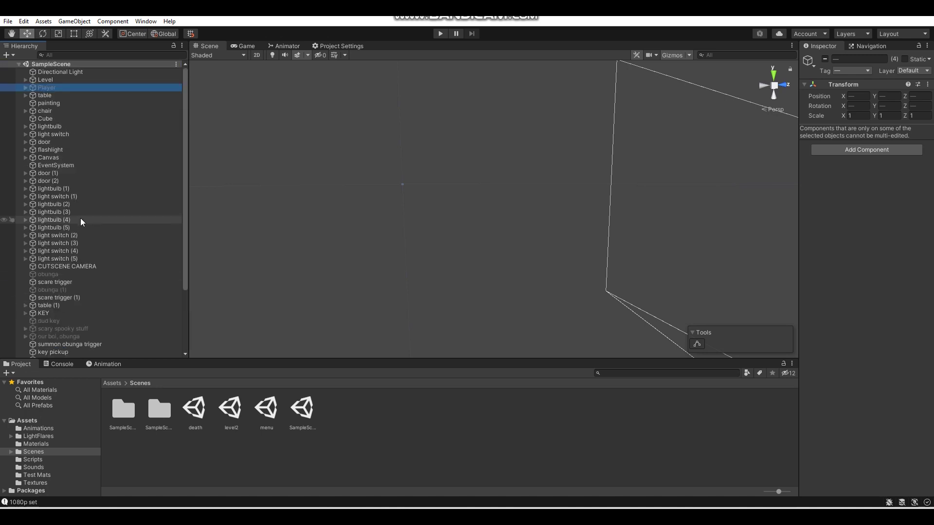
pyautogui.keyDown('ctrl'); pyautogui.click(57, 158); pyautogui.keyUp('ctrl')
pyautogui.keyDown('ctrl'); pyautogui.click(58, 165); pyautogui.keyUp('ctrl')
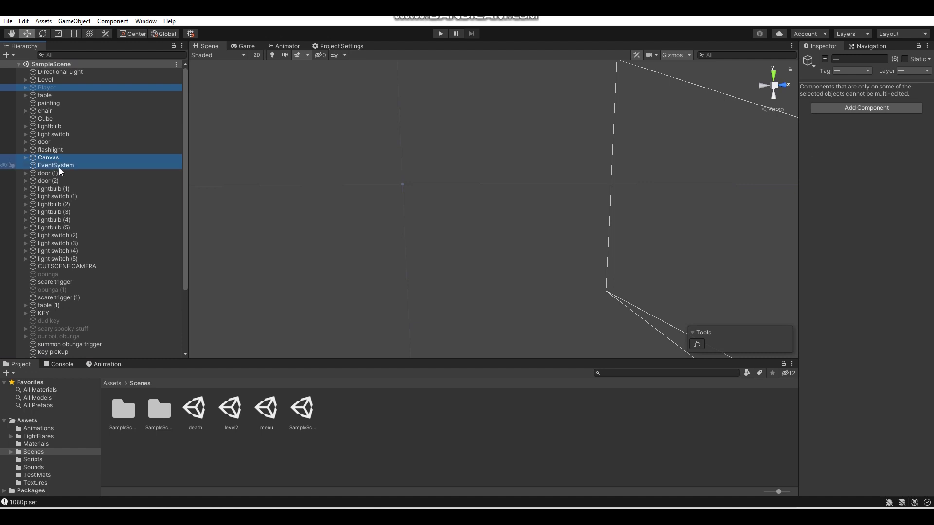
pyautogui.rightClick(58, 165)
pyautogui.click(83, 178)
# Paste the copied objects into level2 and select the Player
pyautogui.doubleClick(230, 412)
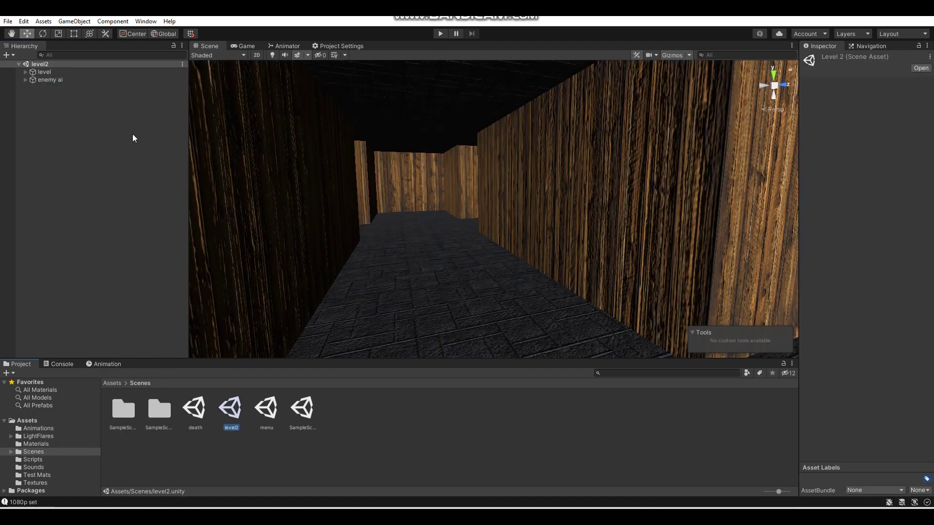
pyautogui.rightClick(135, 135)
pyautogui.click(167, 164)
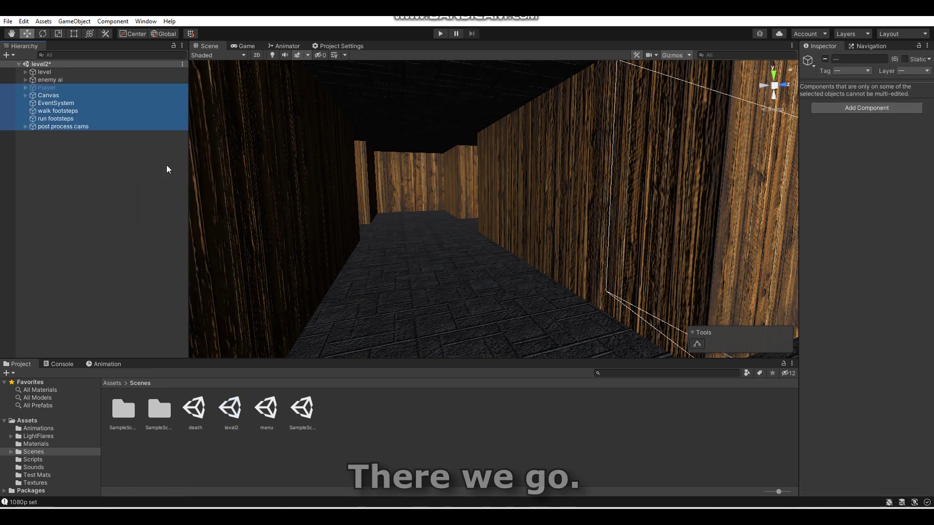
pyautogui.click(72, 89)
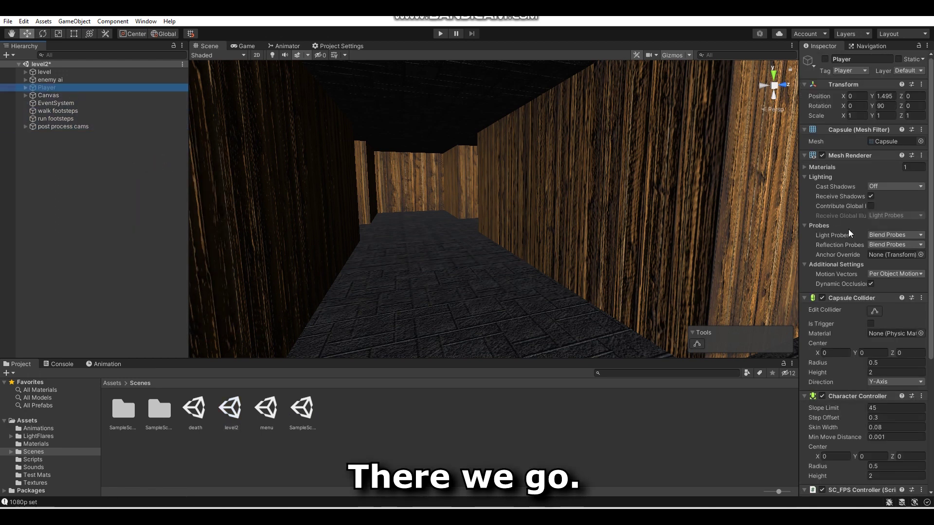
pyautogui.scroll(-10, 929, 307)
pyautogui.moveTo(588, 206); pyautogui.dragTo(13, 200, button='right')
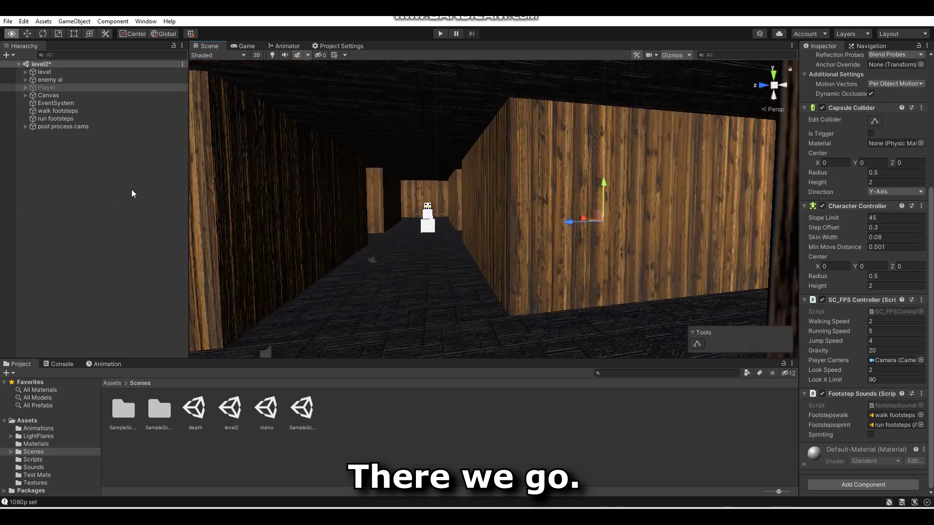
# Move the Player down a maze corridor to X -18, switching handles to Local
pyautogui.moveTo(14, 200)
pyautogui.mouseDown(button='right')
pyautogui.moveTo(357, 190)
pyautogui.moveTo(784, 93)
pyautogui.mouseUp(button='right')
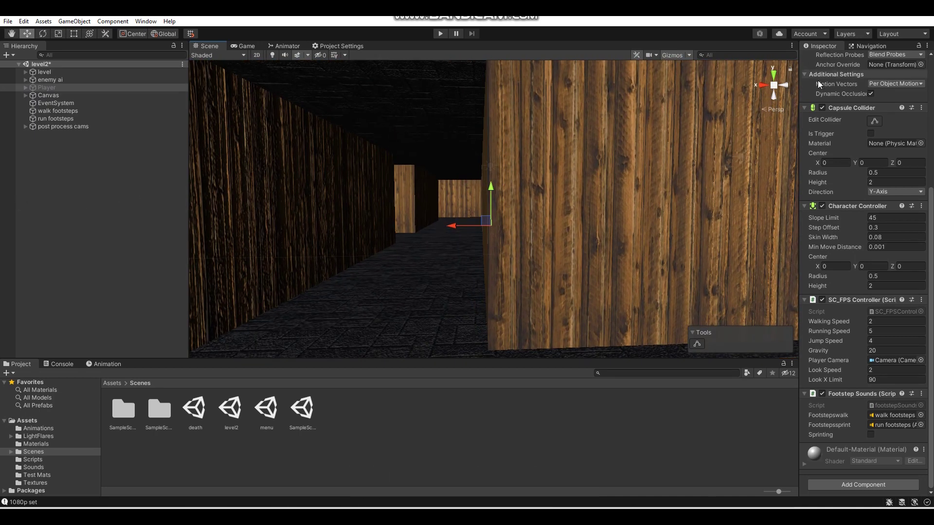
pyautogui.scroll(10, 819, 80)
pyautogui.moveTo(564, 161)
pyautogui.mouseDown(button='right')
pyautogui.moveTo(520, 218)
pyautogui.moveTo(628, 200)
pyautogui.mouseUp(button='right')
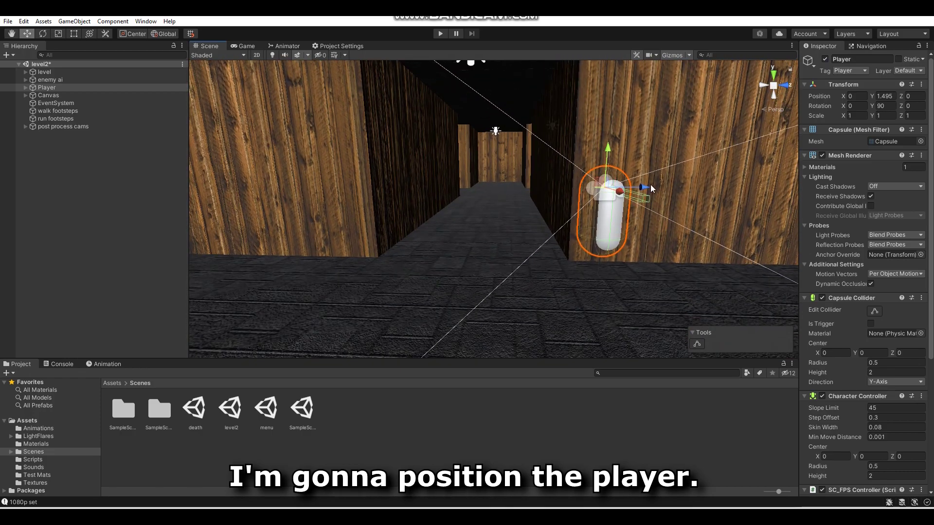
pyautogui.moveTo(607, 194); pyautogui.dragTo(491, 187)
pyautogui.moveTo(491, 187)
pyautogui.mouseDown(button='right')
pyautogui.moveTo(658, 239)
pyautogui.moveTo(511, 187)
pyautogui.mouseUp(button='right')
pyautogui.moveTo(511, 190); pyautogui.dragTo(356, 129)
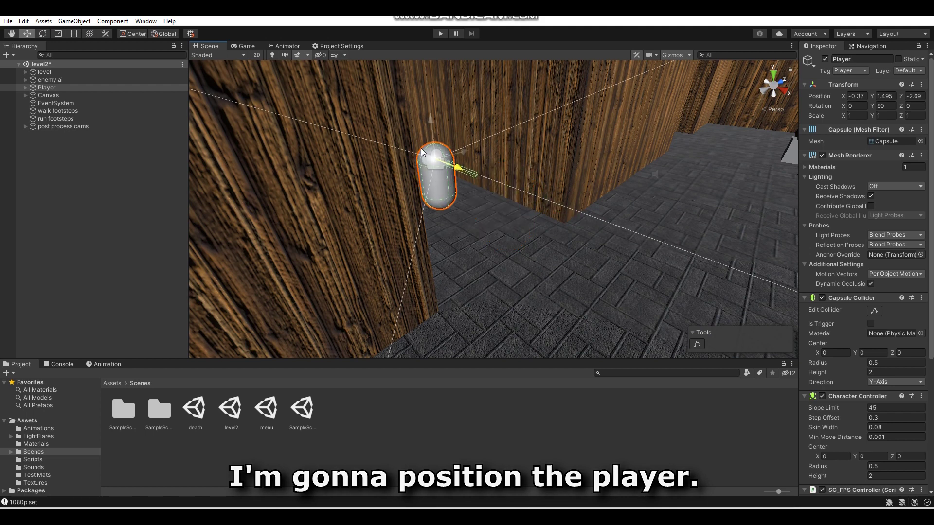
pyautogui.moveTo(512, 198); pyautogui.dragTo(625, 191, button='right')
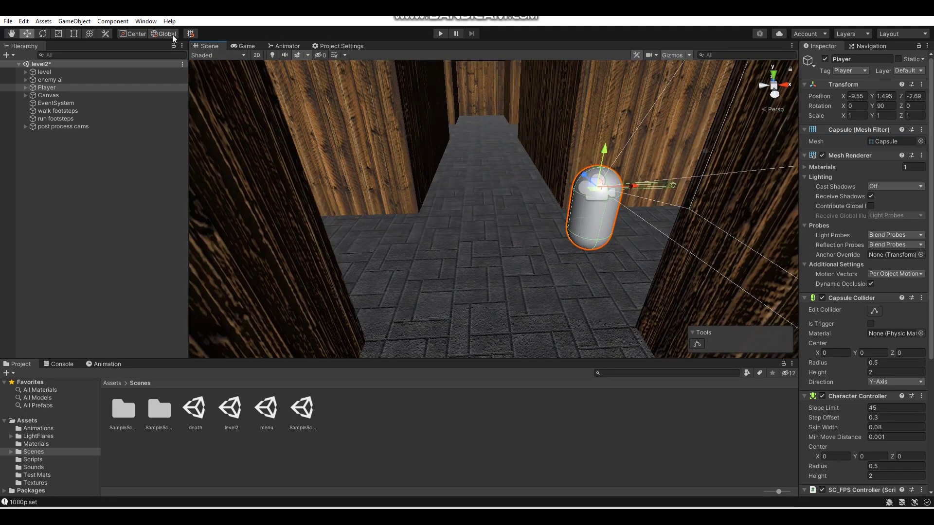
pyautogui.click(170, 34)
pyautogui.moveTo(635, 187)
pyautogui.mouseDown()
pyautogui.moveTo(319, 190)
pyautogui.moveTo(594, 269)
pyautogui.moveTo(713, 227)
pyautogui.moveTo(546, 260)
pyautogui.moveTo(329, 213)
pyautogui.moveTo(679, 280)
pyautogui.mouseUp()
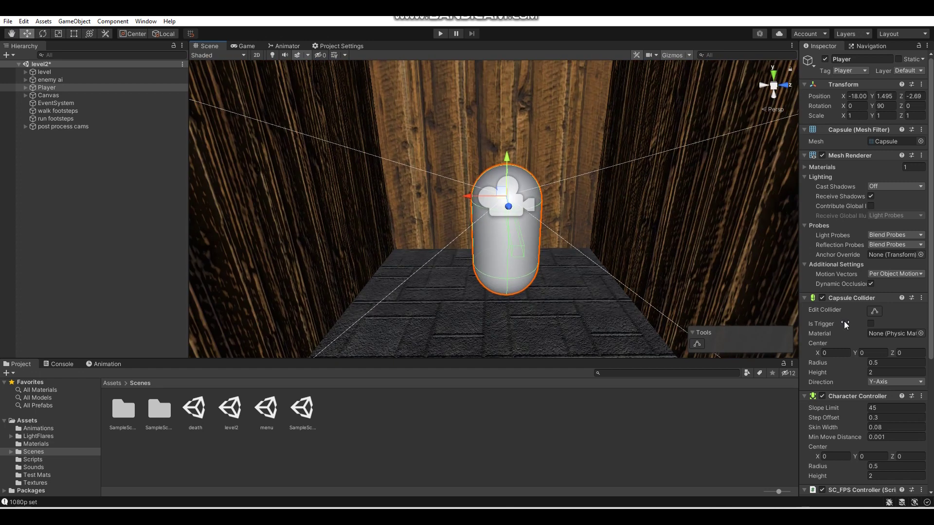
pyautogui.scroll(-8, 844, 321)
pyautogui.keyDown('alt'); pyautogui.moveTo(632, 204); pyautogui.dragTo(439, 38); pyautogui.keyUp('alt')
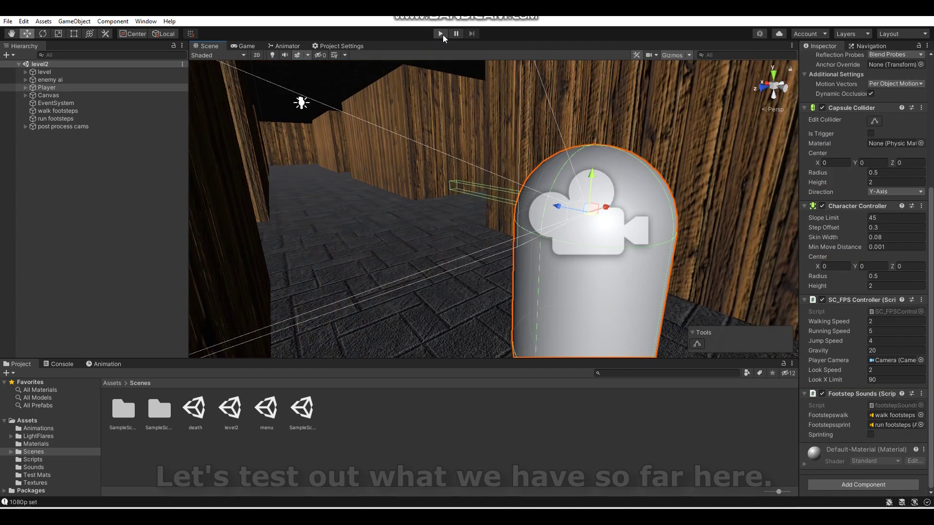
pyautogui.click(441, 34)
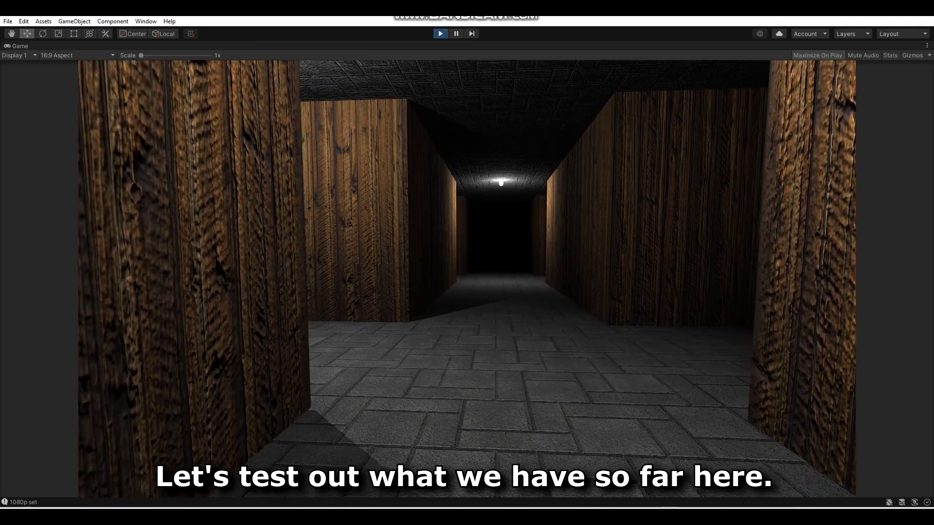
pyautogui.press('w')
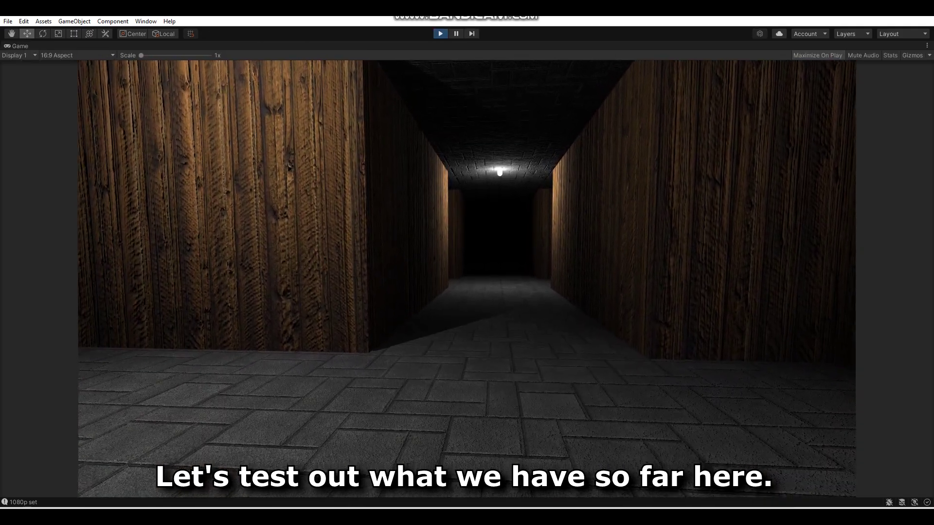
pyautogui.press('w')
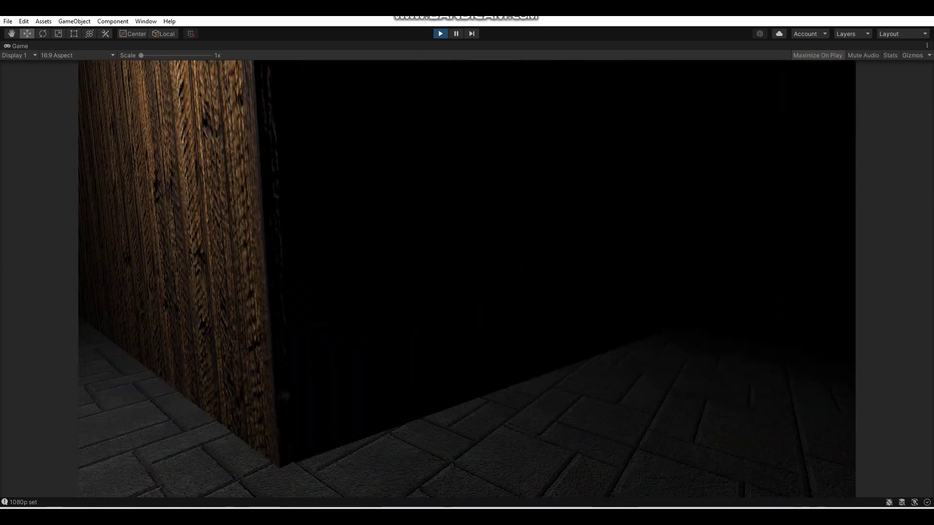
pyautogui.press('w')
pyautogui.press('w')
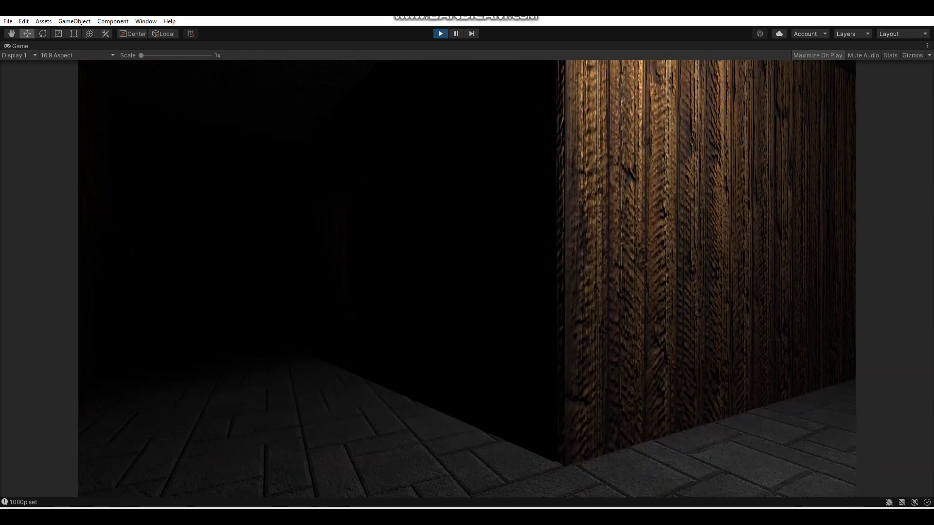
pyautogui.press('w')
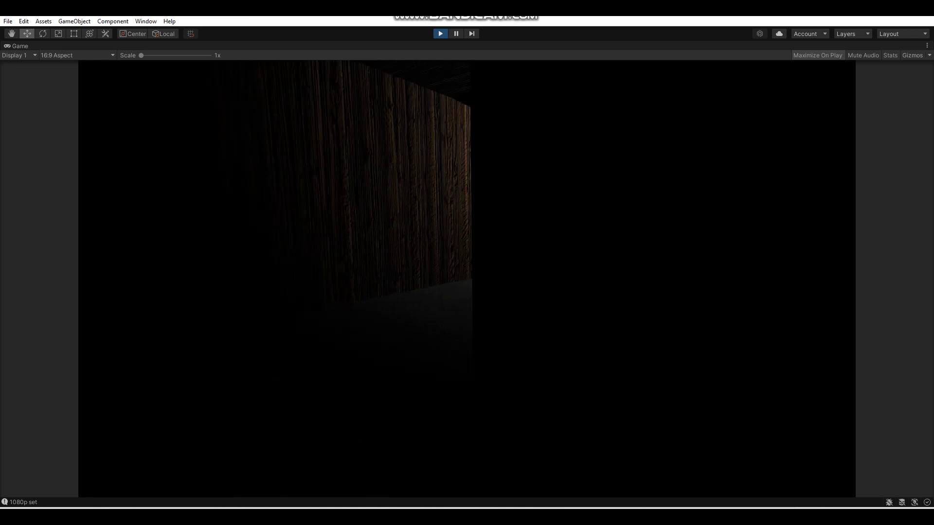
pyautogui.hotkey('ctrl', 'p')
# Enable the flashlight hand object under item camera
pyautogui.click(47, 111)
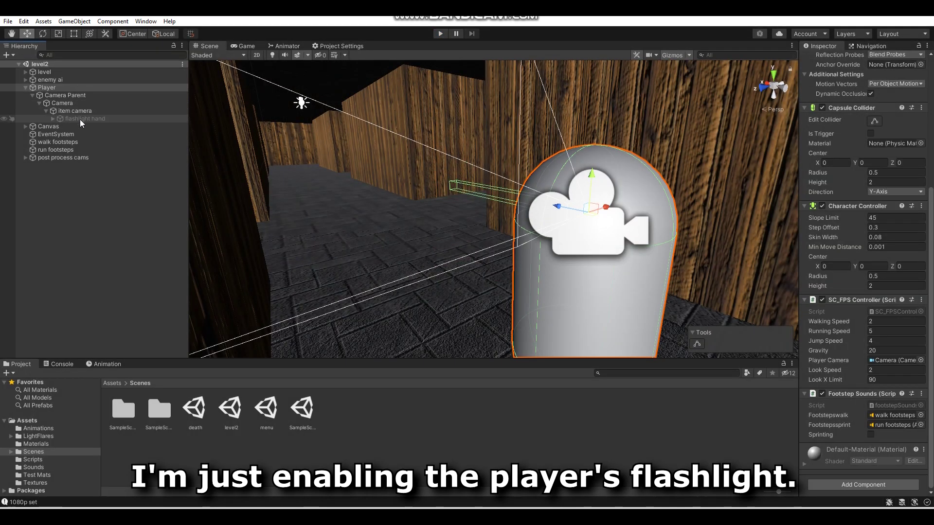
pyautogui.click(80, 119)
pyautogui.scroll(5, 810, 72)
pyautogui.click(825, 59)
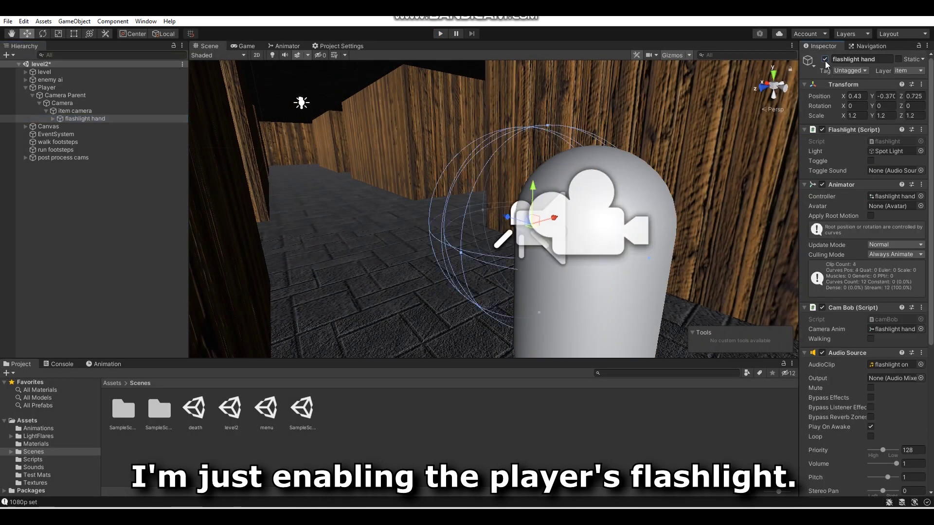
# Play-test level 2, walking through the dark corridor up to the snowman enemy
pyautogui.click(441, 34)
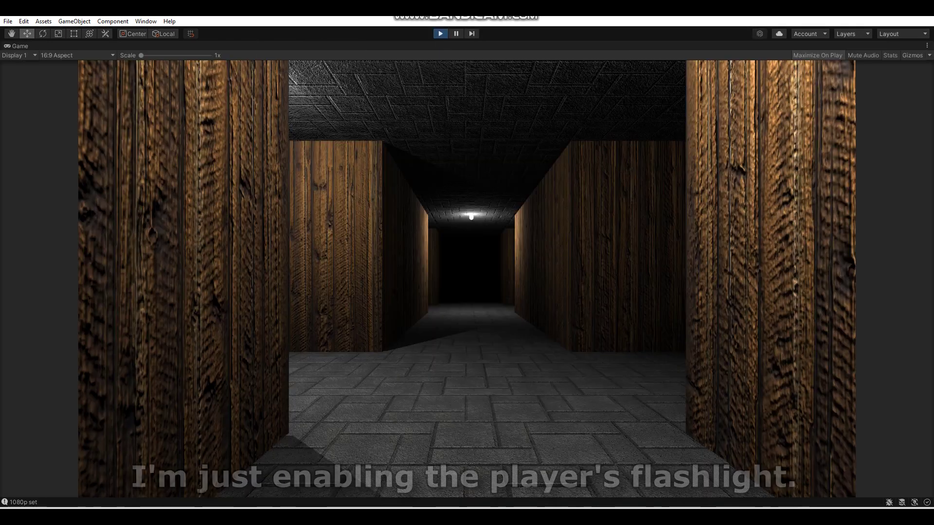
pyautogui.press('w')
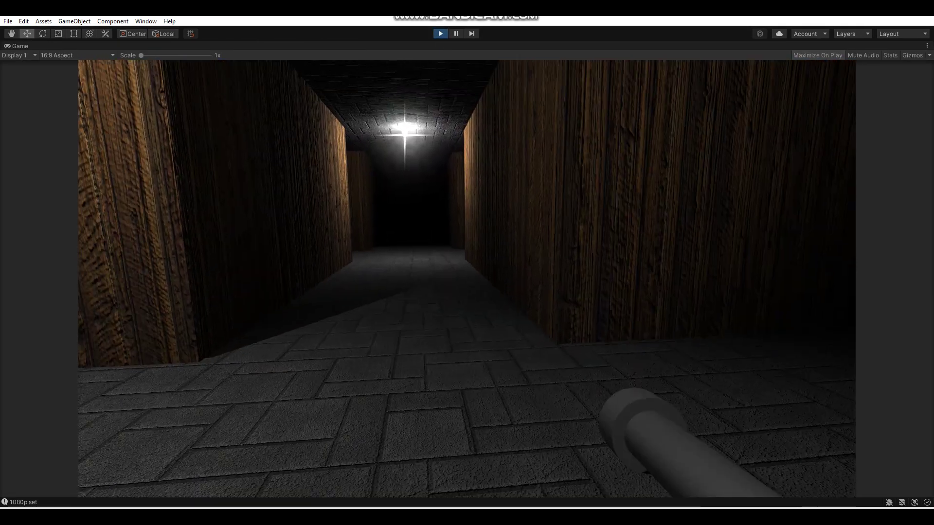
pyautogui.press('w')
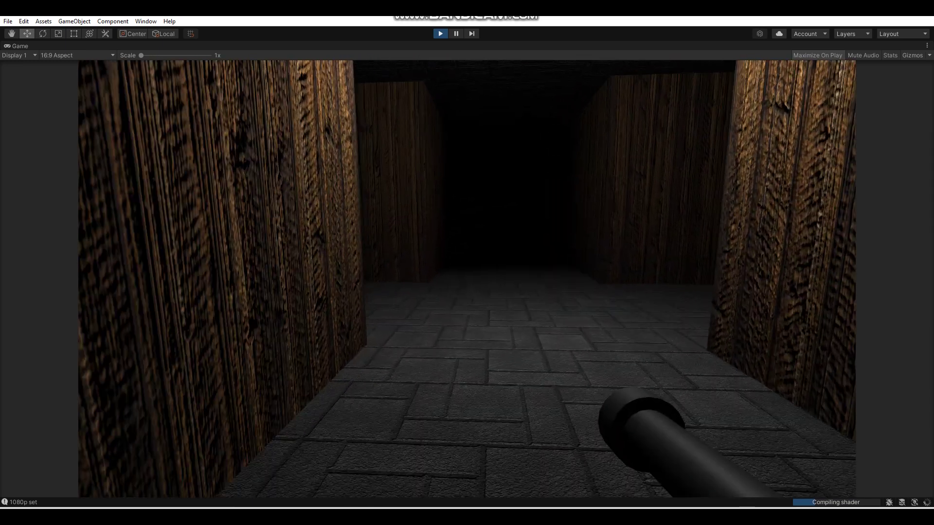
pyautogui.press('w')
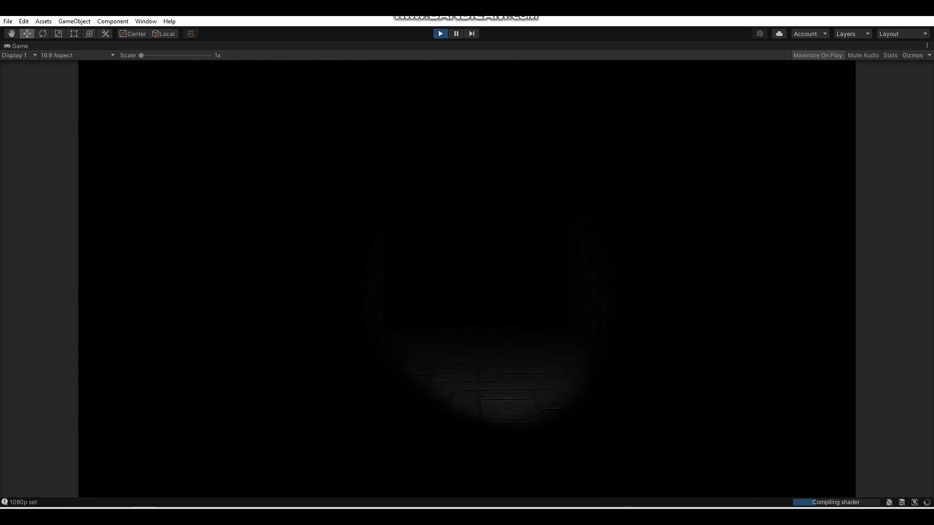
pyautogui.press('w')
pyautogui.press('w')
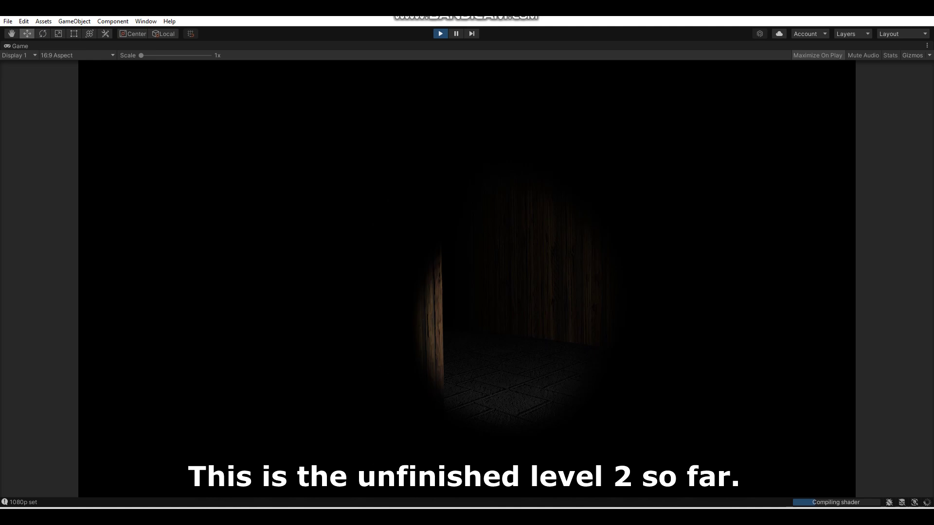
pyautogui.press('w')
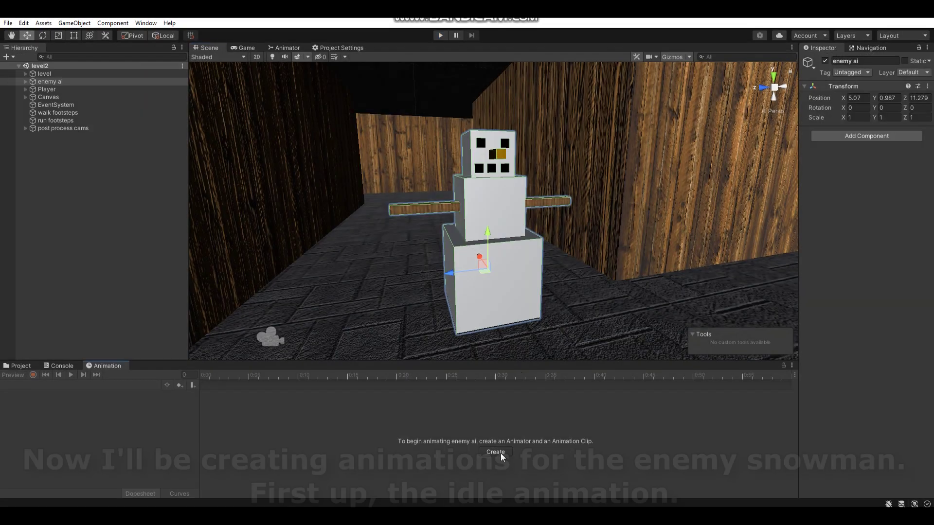
# Create a snowmanIdle animation clip saved in Assets/Animations
pyautogui.click(502, 456)
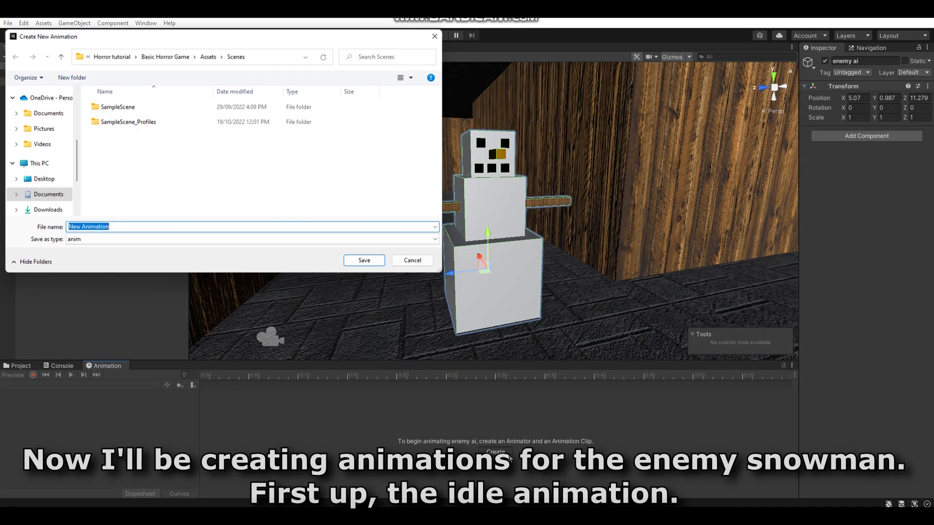
pyautogui.click(210, 56)
pyautogui.doubleClick(160, 106)
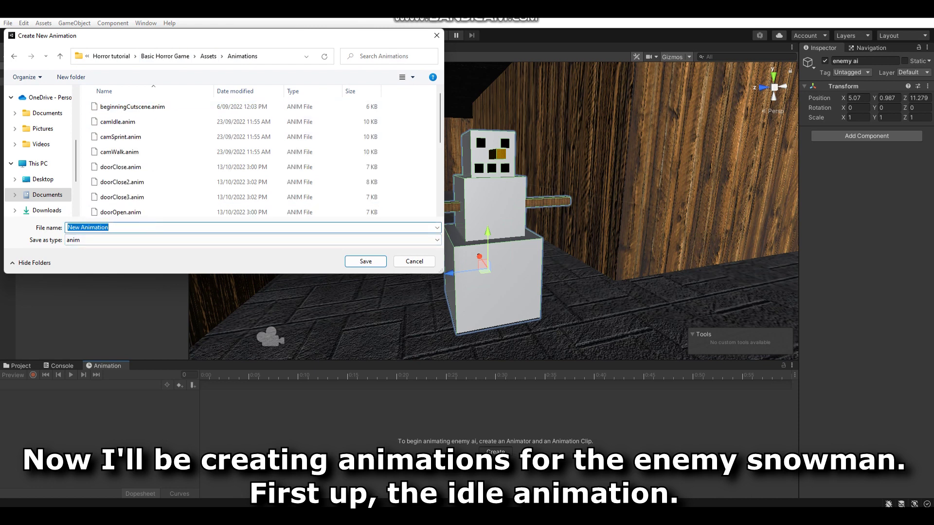
pyautogui.write('snowmanIdle')
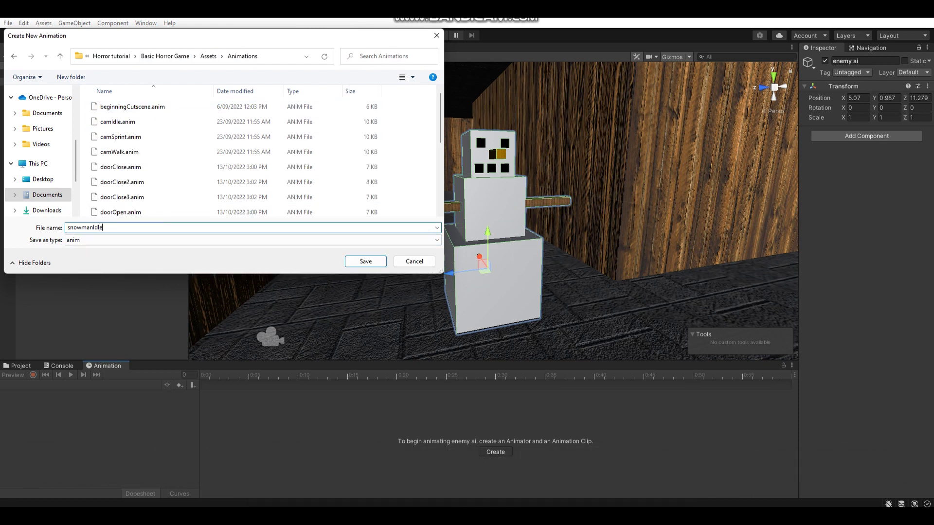
pyautogui.press('Return')
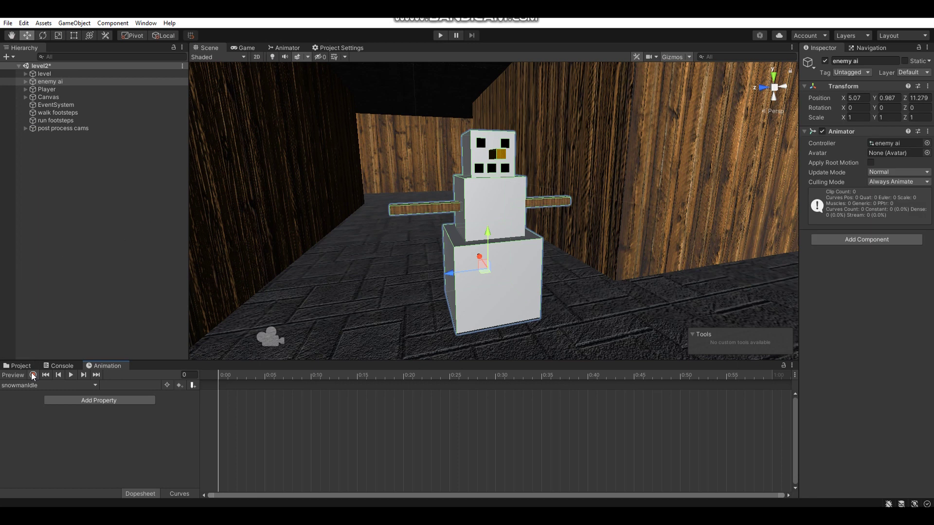
# Record position keyframes raising both snowman arms (ra, la) and the head
pyautogui.click(33, 374)
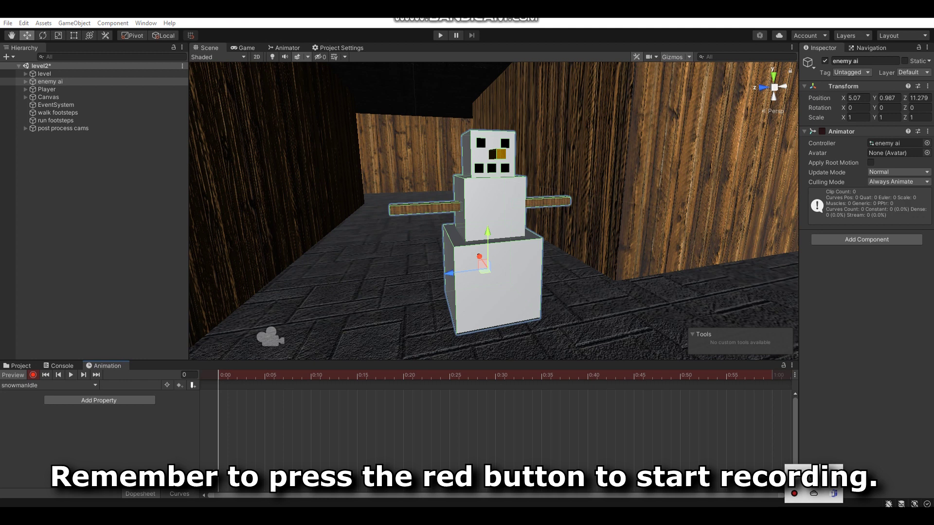
pyautogui.keyDown('alt'); pyautogui.moveTo(670, 282); pyautogui.dragTo(478, 224); pyautogui.keyUp('alt')
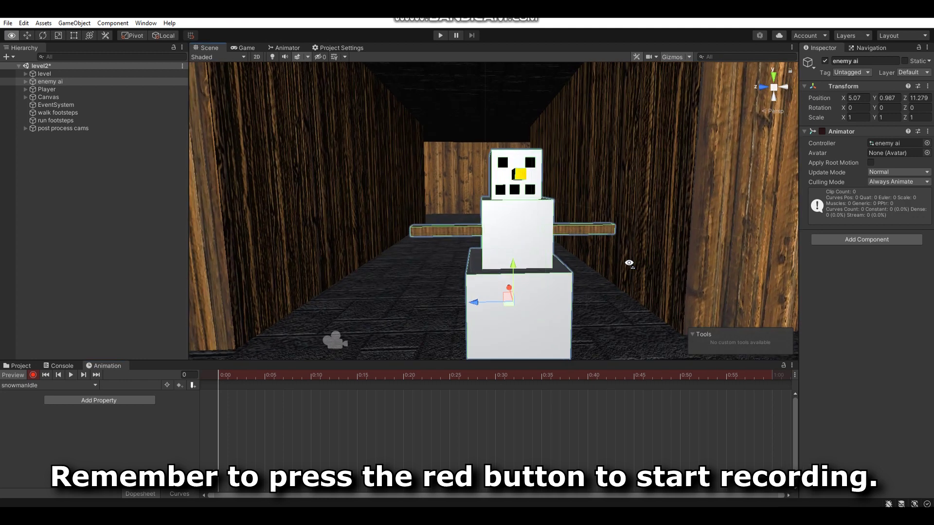
pyautogui.click(449, 226)
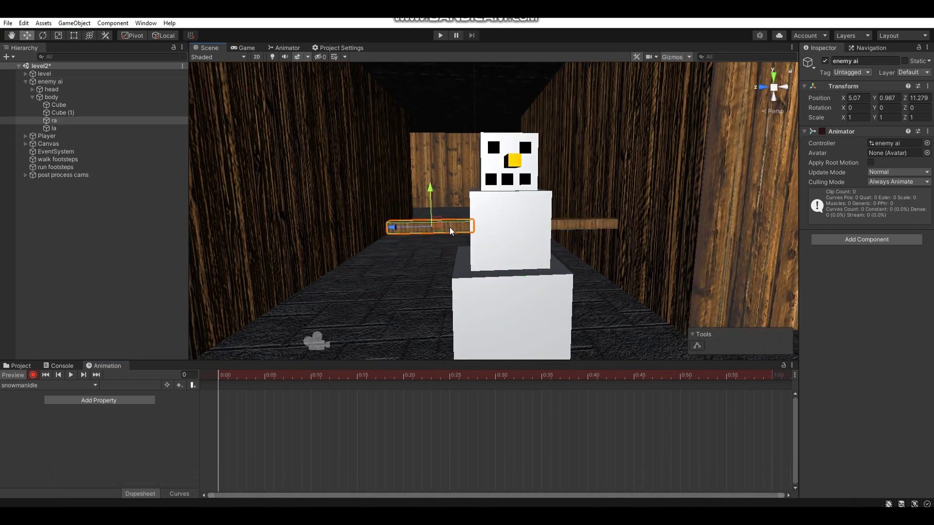
pyautogui.keyDown('ctrl'); pyautogui.click(579, 221); pyautogui.keyUp('ctrl')
pyautogui.keyDown('alt'); pyautogui.moveTo(579, 221); pyautogui.dragTo(481, 429); pyautogui.keyUp('alt')
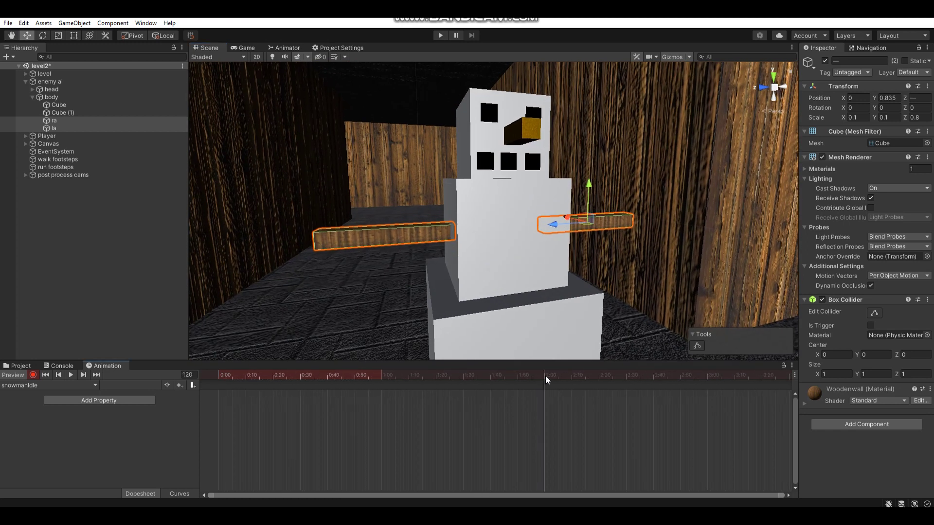
pyautogui.moveTo(484, 248)
pyautogui.keyDown('alt'); pyautogui.mouseDown()
pyautogui.moveTo(520, 176)
pyautogui.moveTo(536, 282)
pyautogui.mouseUp(); pyautogui.keyUp('alt')
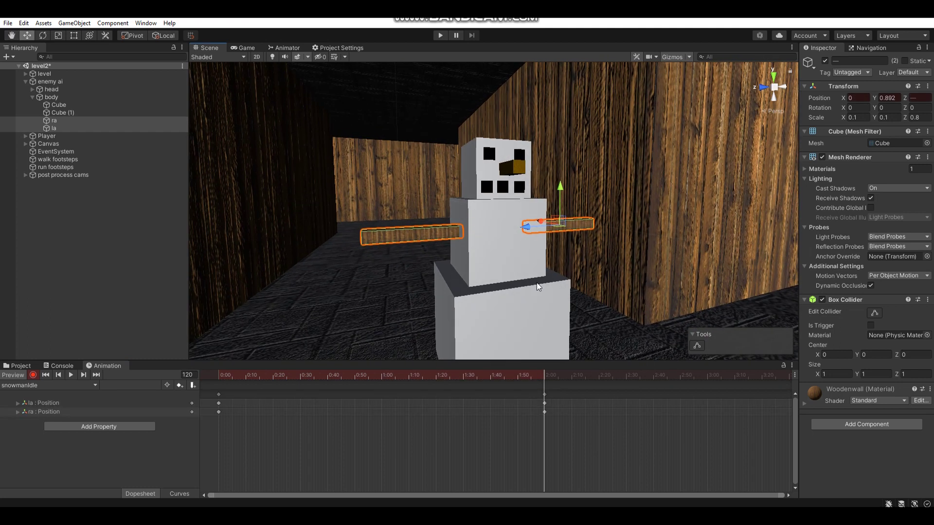
pyautogui.keyDown('alt'); pyautogui.moveTo(520, 311); pyautogui.dragTo(537, 299); pyautogui.keyUp('alt')
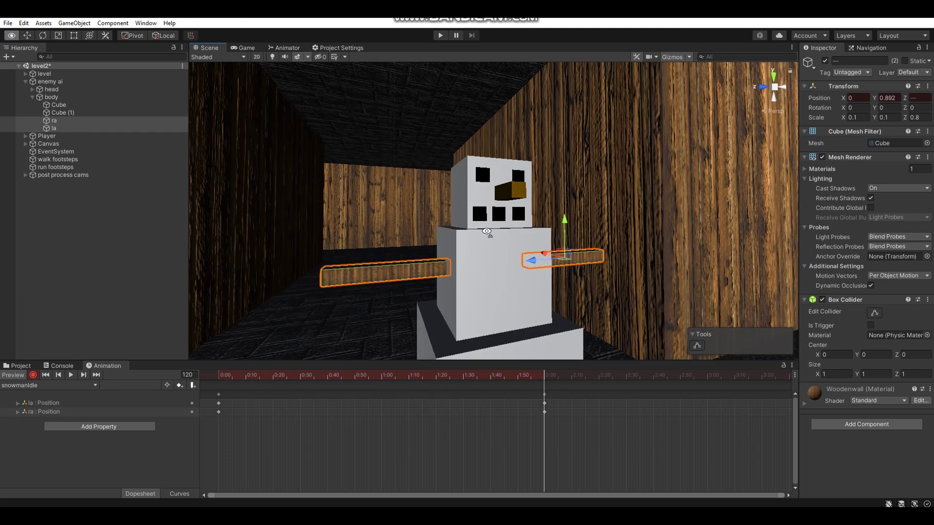
pyautogui.click(109, 89)
pyautogui.moveTo(486, 272)
pyautogui.keyDown('alt'); pyautogui.mouseDown()
pyautogui.moveTo(501, 289)
pyautogui.moveTo(489, 292)
pyautogui.mouseUp(); pyautogui.keyUp('alt')
# Paste the starting keyframes at 4:00 so the clip loops, then preview it
pyautogui.moveTo(551, 379); pyautogui.dragTo(221, 375)
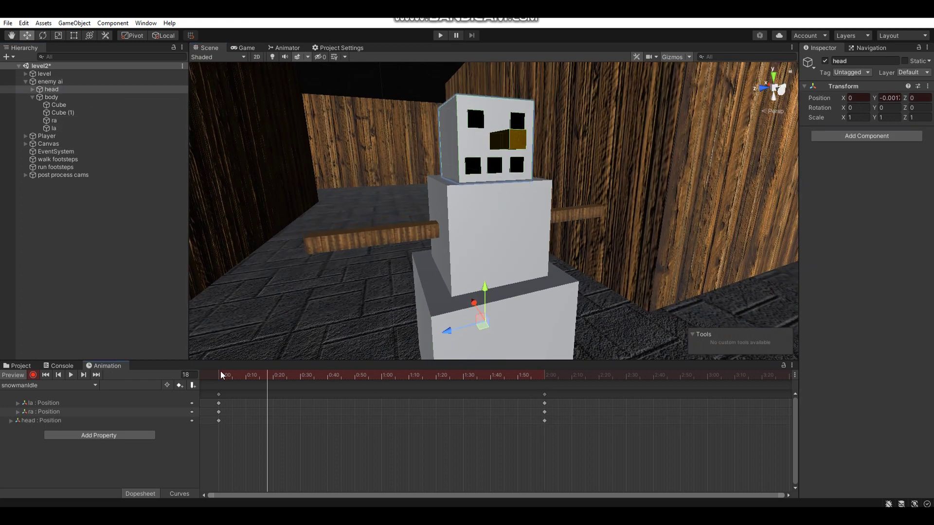
pyautogui.click(219, 395)
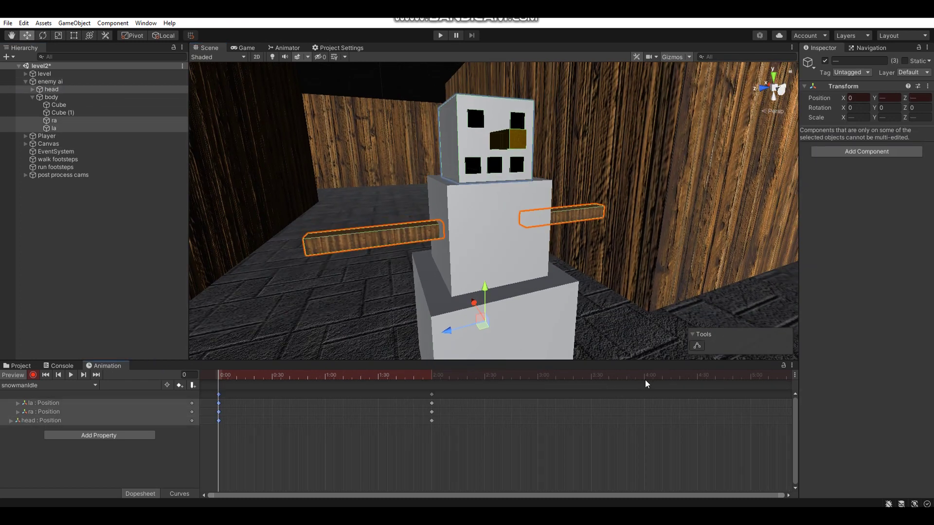
pyautogui.click(645, 378)
pyautogui.hotkey('ctrl', 'v')
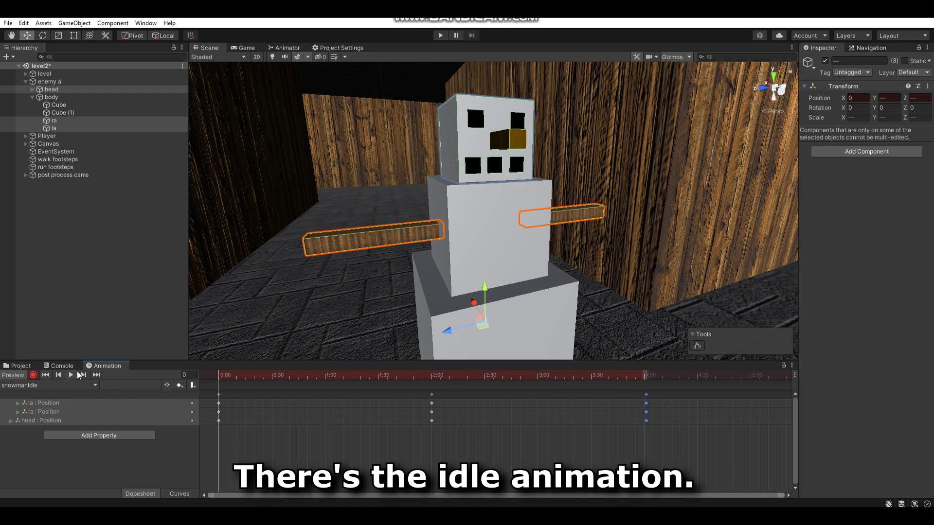
pyautogui.click(33, 375)
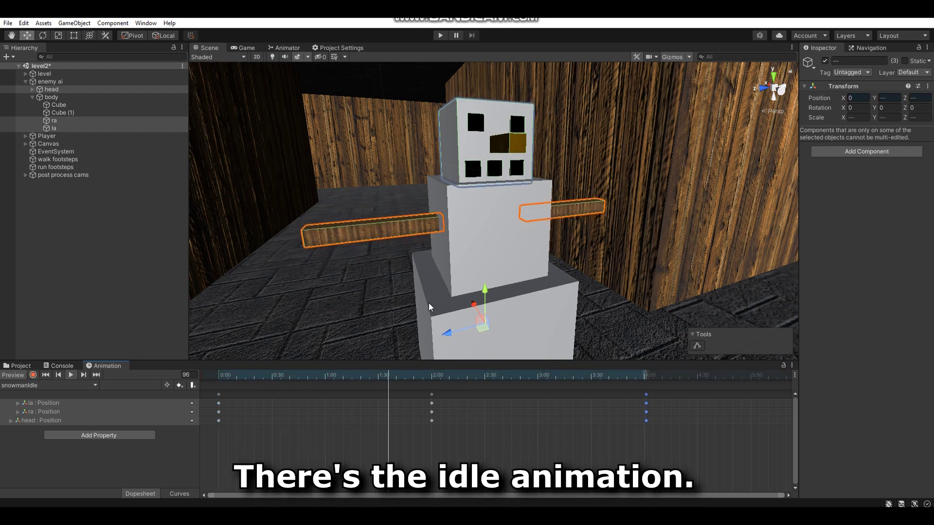
pyautogui.moveTo(429, 306); pyautogui.dragTo(452, 278, button='right')
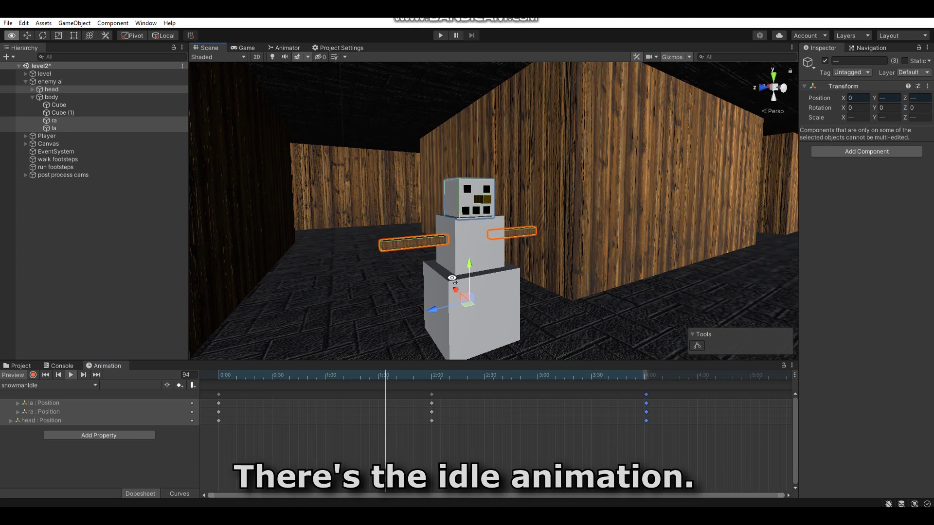
pyautogui.moveTo(452, 278); pyautogui.dragTo(438, 284, button='right')
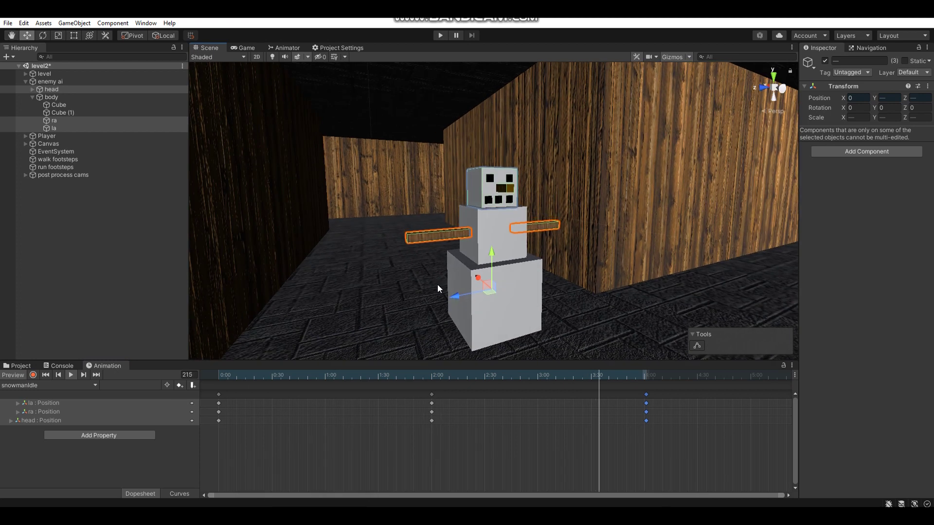
# Create a new animation clip named snowmanWalk
pyautogui.click(65, 384)
pyautogui.click(57, 411)
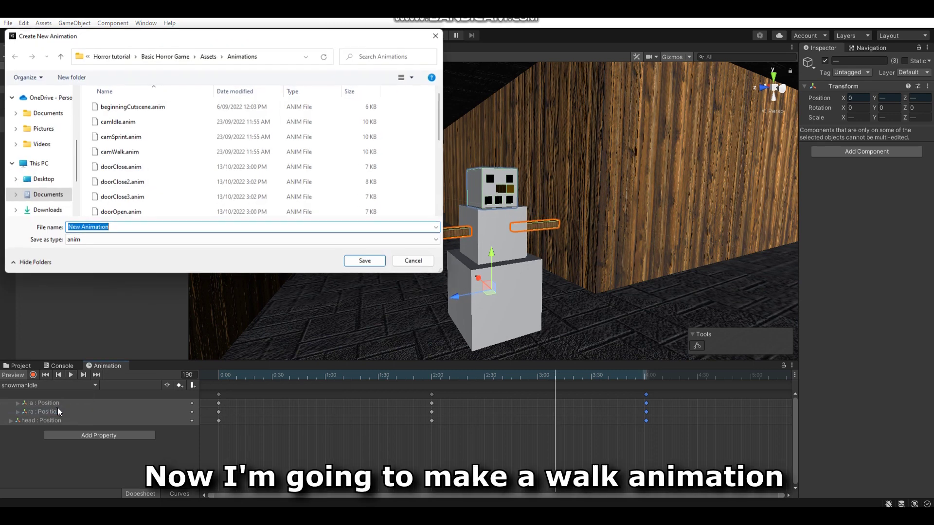
pyautogui.write('snowman')
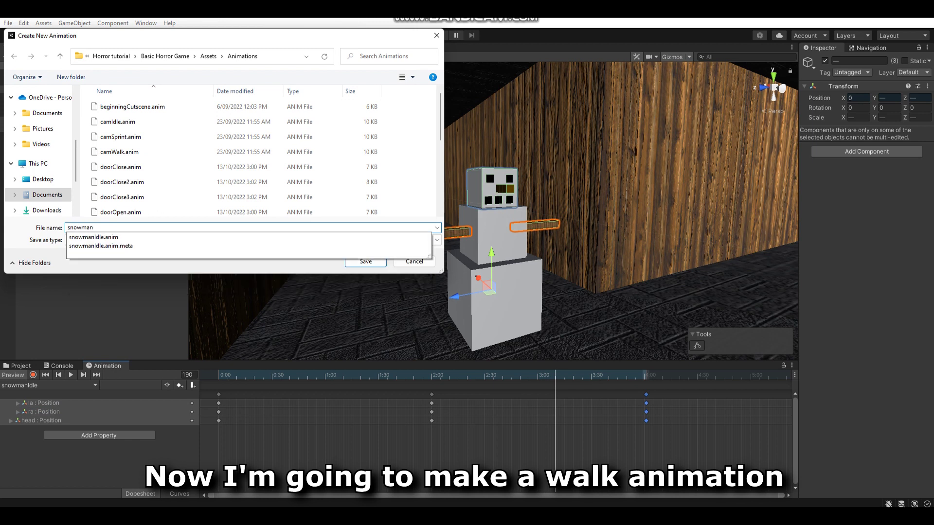
pyautogui.write('Walk')
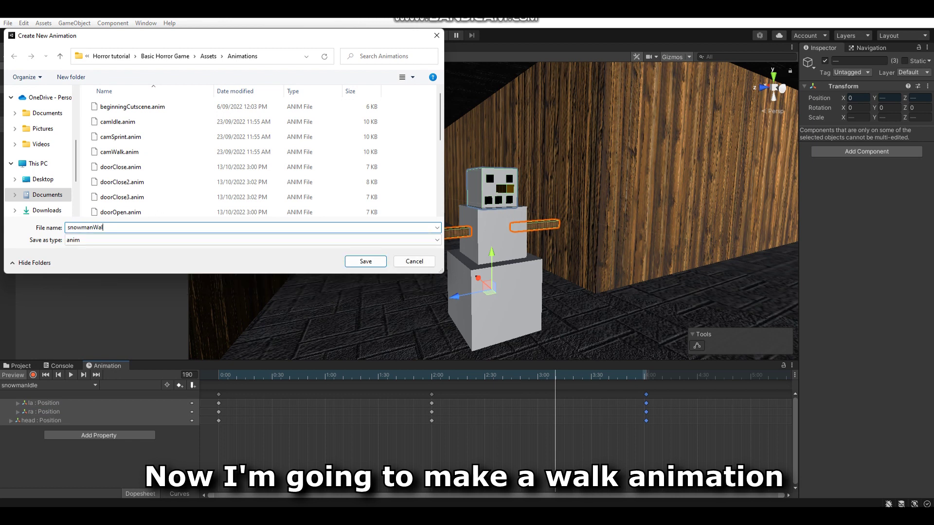
pyautogui.press('Return')
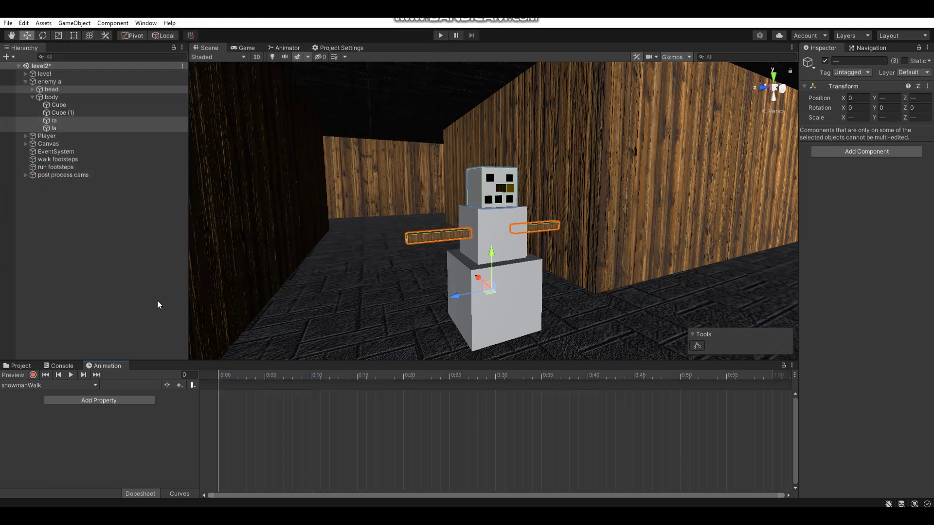
# Turn on keyframe recording and move the playhead to frame 30
pyautogui.click(33, 375)
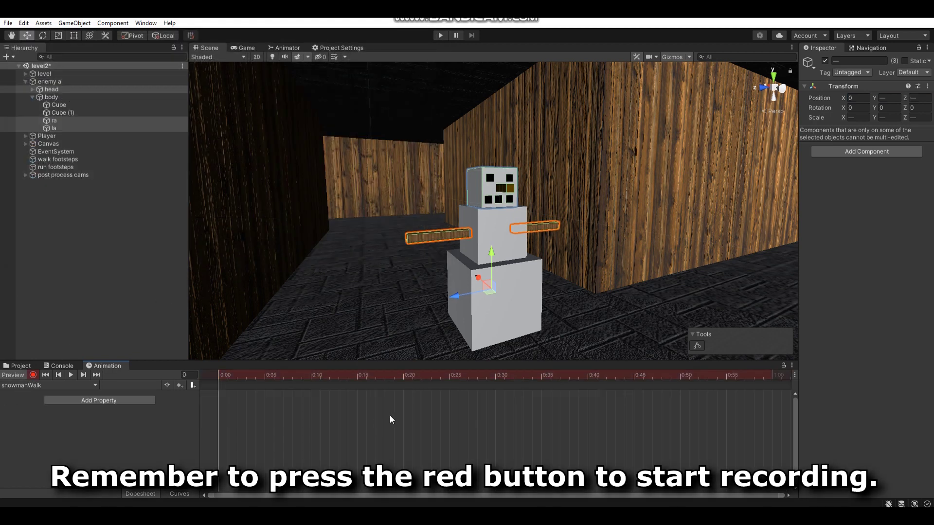
pyautogui.scroll(-2, 426, 418)
pyautogui.scroll(-1, 428, 418)
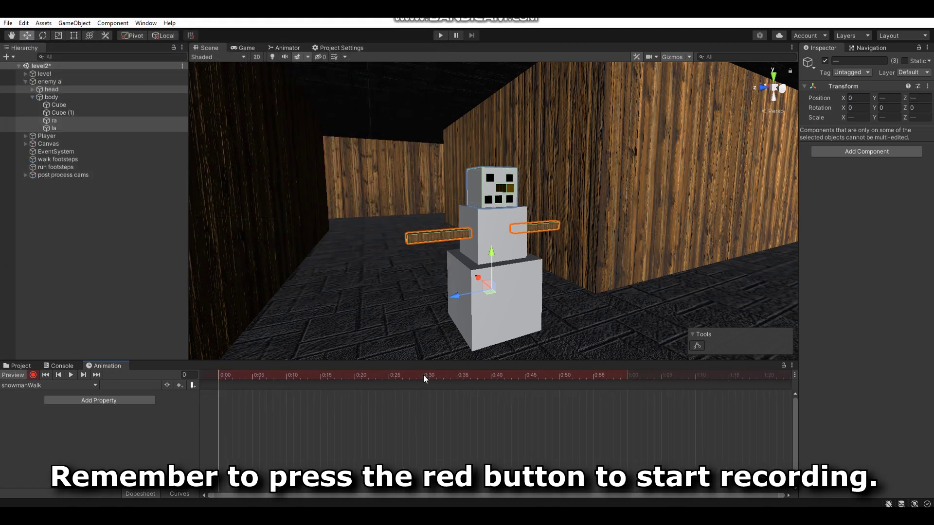
pyautogui.click(423, 375)
pyautogui.scroll(2, 482, 309)
pyautogui.scroll(3, 494, 303)
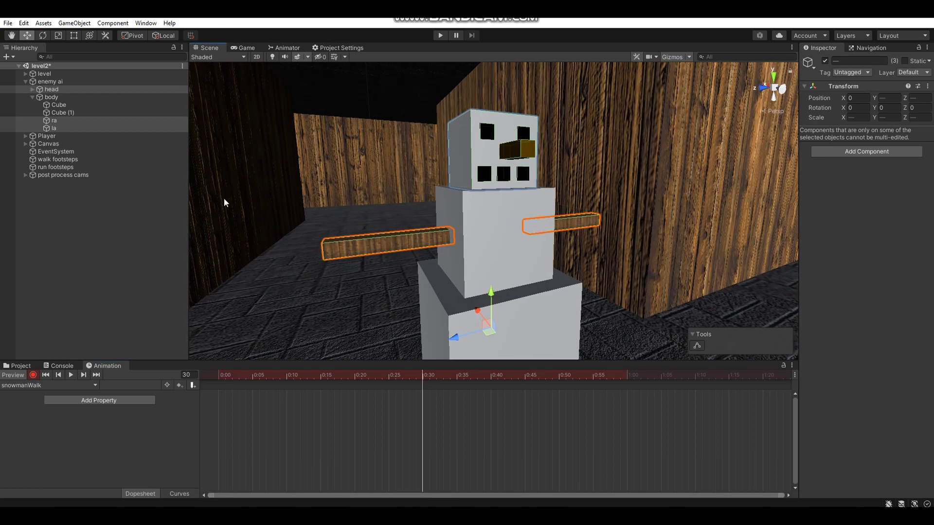
# Swing the la arm sideways and sway the head to key a walking pose
pyautogui.doubleClick(119, 128)
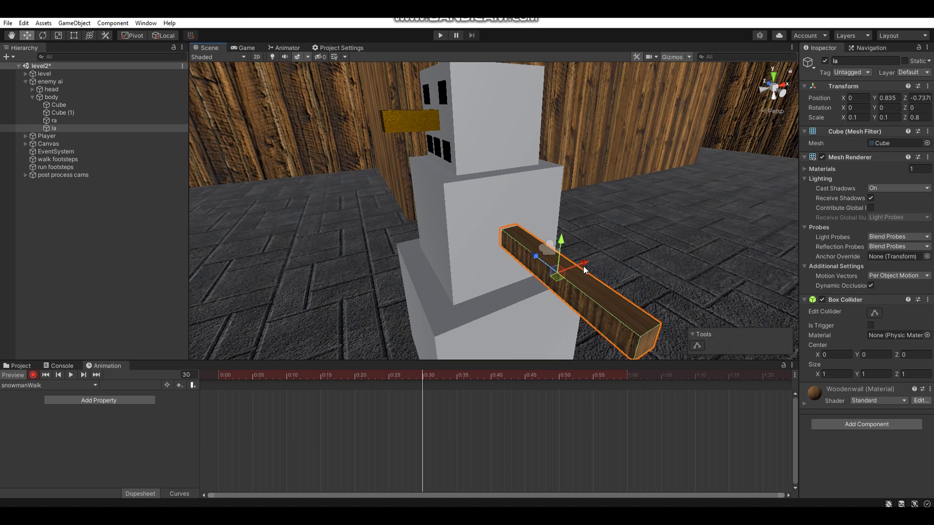
pyautogui.moveTo(584, 270)
pyautogui.mouseDown()
pyautogui.moveTo(482, 251)
pyautogui.moveTo(526, 243)
pyautogui.mouseUp()
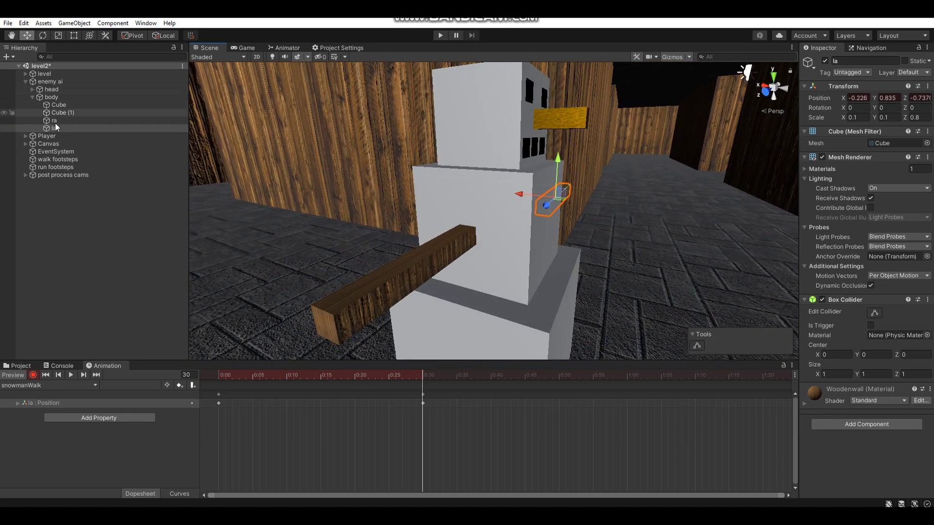
pyautogui.click(54, 120)
pyautogui.moveTo(407, 167)
pyautogui.keyDown('alt'); pyautogui.mouseDown()
pyautogui.moveTo(350, 224)
pyautogui.moveTo(302, 221)
pyautogui.moveTo(345, 199)
pyautogui.moveTo(335, 170)
pyautogui.moveTo(273, 180)
pyautogui.mouseUp(); pyautogui.keyUp('alt')
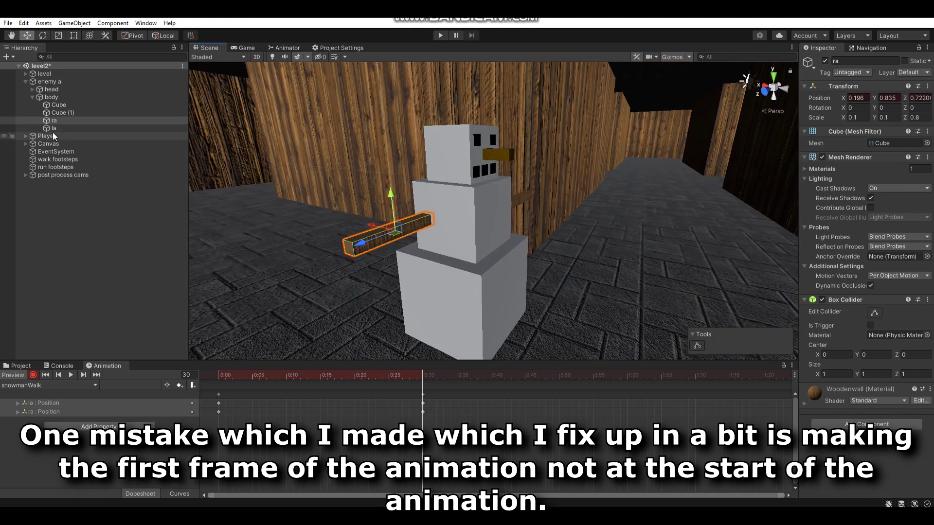
pyautogui.click(84, 92)
pyautogui.keyDown('alt'); pyautogui.moveTo(486, 282); pyautogui.dragTo(444, 283); pyautogui.keyUp('alt')
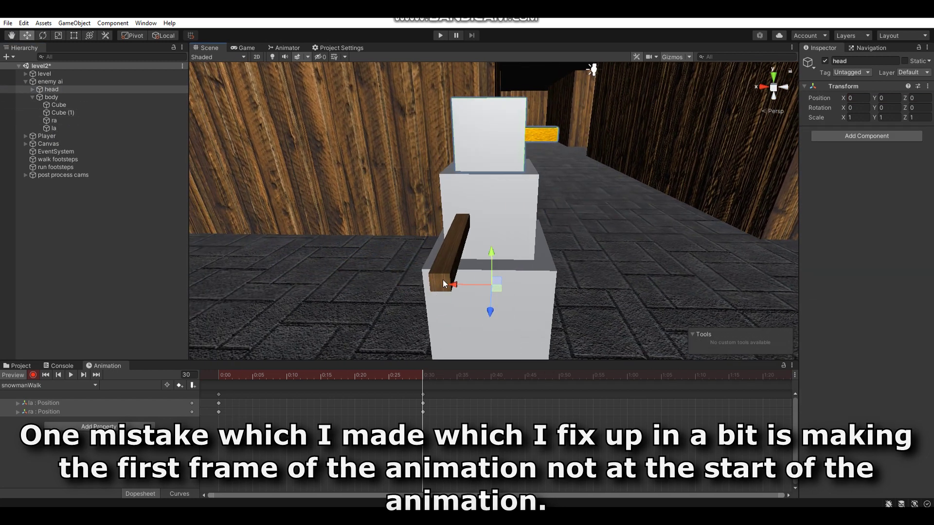
pyautogui.moveTo(456, 287)
pyautogui.mouseDown()
pyautogui.moveTo(470, 286)
pyautogui.moveTo(402, 215)
pyautogui.mouseUp()
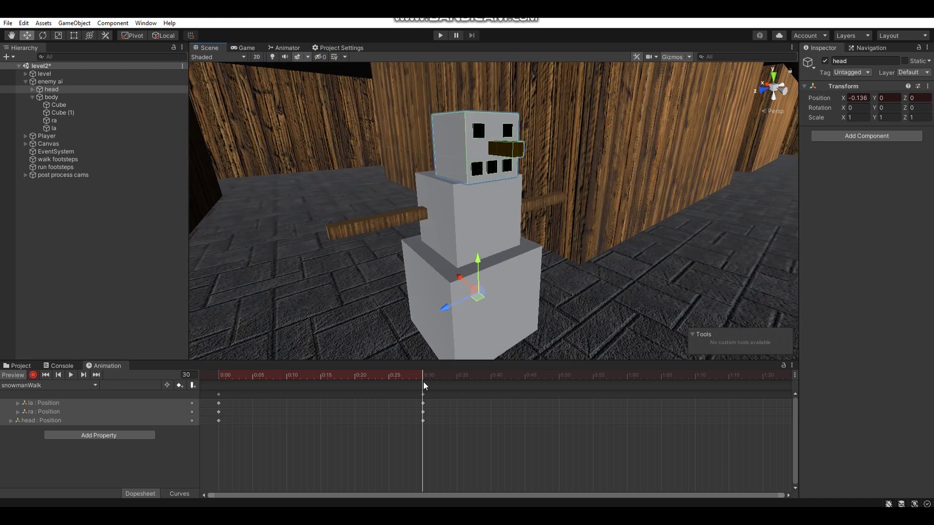
# Return to the start of the clip and delete the keys there
pyautogui.moveTo(342, 374); pyautogui.dragTo(142, 379)
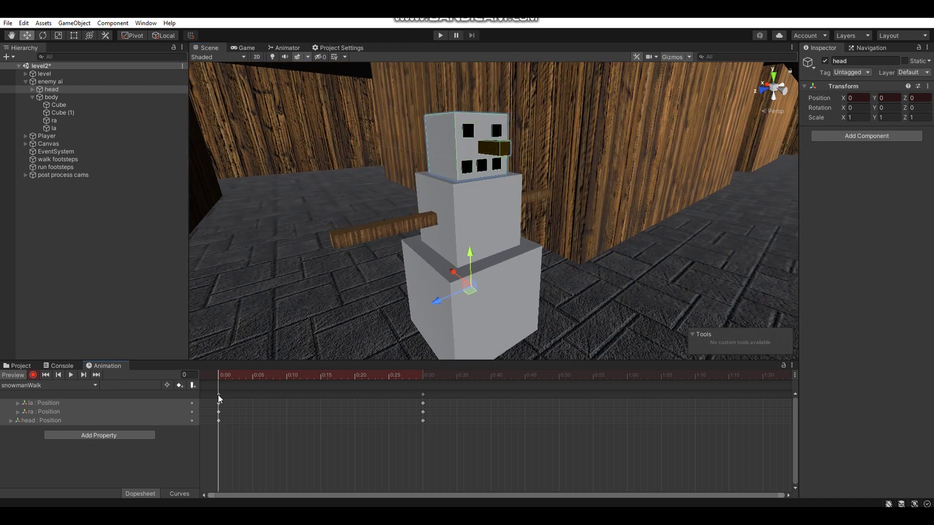
pyautogui.moveTo(370, 229)
pyautogui.keyDown('alt'); pyautogui.mouseDown()
pyautogui.moveTo(420, 242)
pyautogui.moveTo(354, 378)
pyautogui.mouseUp(); pyautogui.keyUp('alt')
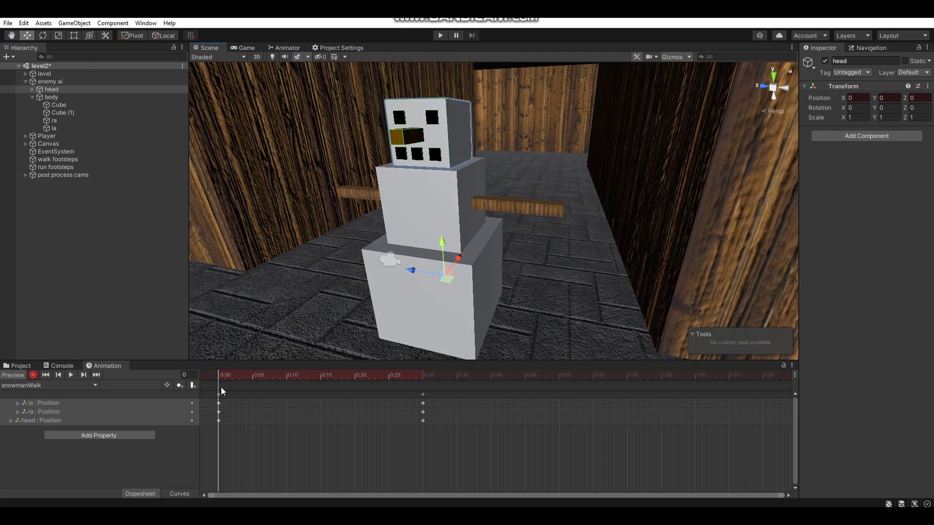
pyautogui.click(220, 398)
pyautogui.press('Delete')
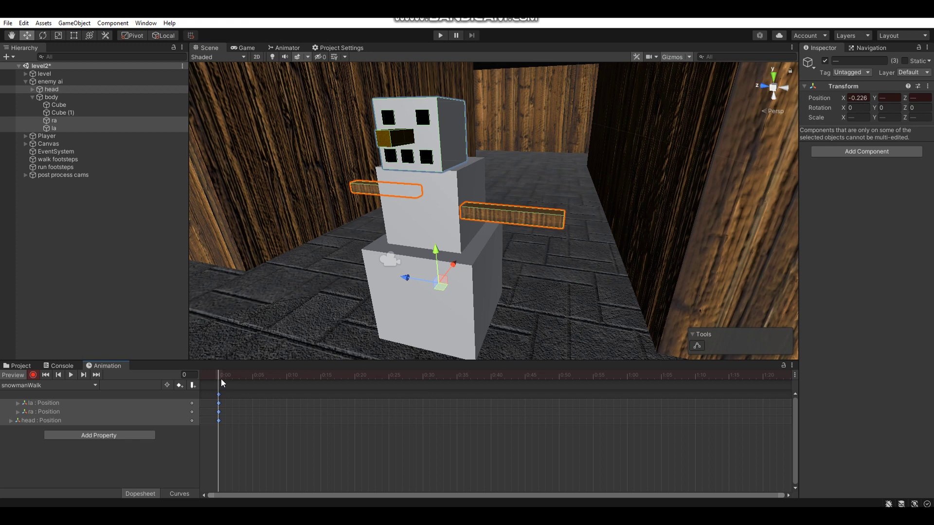
pyautogui.keyDown('alt'); pyautogui.moveTo(354, 280); pyautogui.dragTo(321, 405); pyautogui.keyUp('alt')
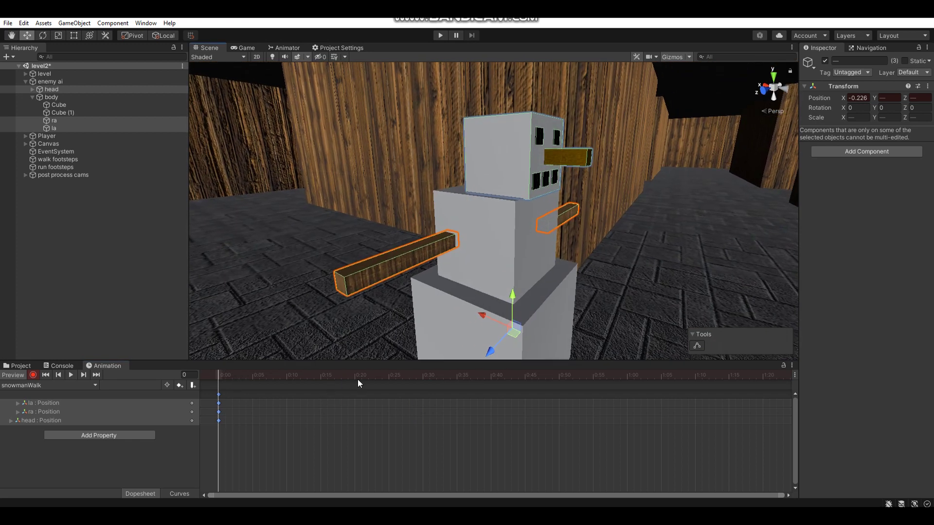
# At 0:30, reposition the ra and la arms and shift the head to key the mid pose
pyautogui.moveTo(348, 375)
pyautogui.mouseDown()
pyautogui.moveTo(420, 381)
pyautogui.moveTo(432, 275)
pyautogui.mouseUp()
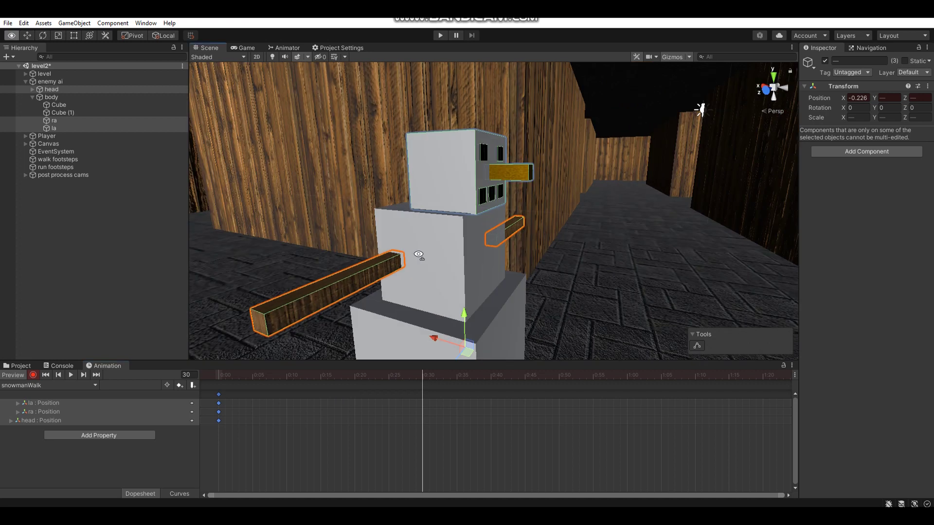
pyautogui.doubleClick(54, 120)
pyautogui.moveTo(419, 218)
pyautogui.mouseDown()
pyautogui.moveTo(454, 213)
pyautogui.moveTo(131, 188)
pyautogui.moveTo(73, 194)
pyautogui.mouseUp()
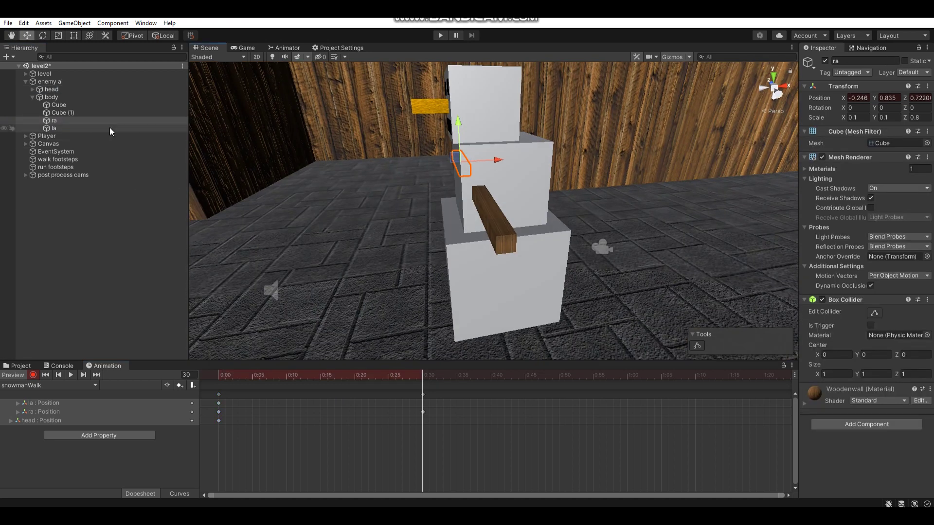
pyautogui.doubleClick(110, 129)
pyautogui.moveTo(438, 161)
pyautogui.keyDown('alt'); pyautogui.mouseDown()
pyautogui.moveTo(383, 150)
pyautogui.moveTo(483, 173)
pyautogui.moveTo(506, 204)
pyautogui.mouseUp(); pyautogui.keyUp('alt')
pyautogui.doubleClick(51, 89)
pyautogui.moveTo(480, 267)
pyautogui.mouseDown()
pyautogui.moveTo(462, 267)
pyautogui.moveTo(394, 193)
pyautogui.mouseUp()
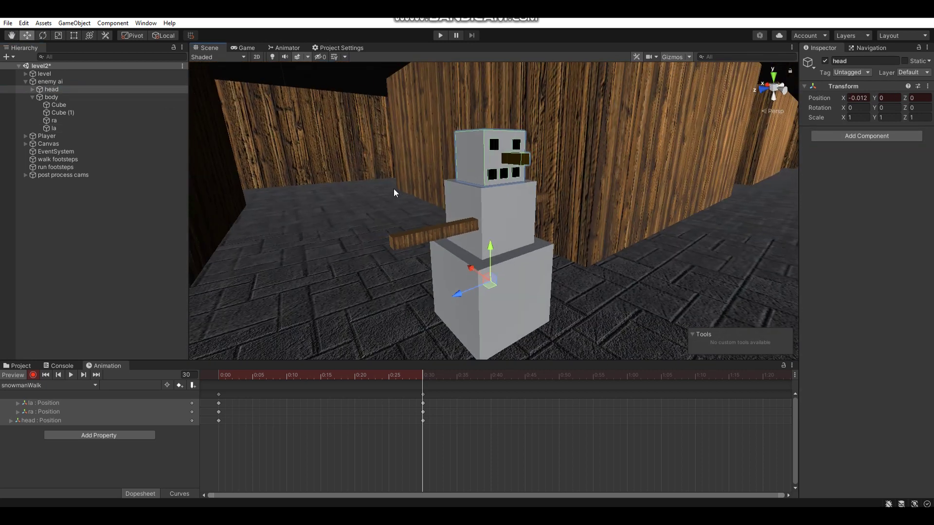
# Copy the head and arm keys and paste them as the closing pose at 1:00
pyautogui.click(218, 394)
pyautogui.hotkey('ctrl', 'c')
pyautogui.click(626, 375)
pyautogui.hotkey('ctrl', 'v')
pyautogui.moveTo(626, 376); pyautogui.dragTo(493, 372)
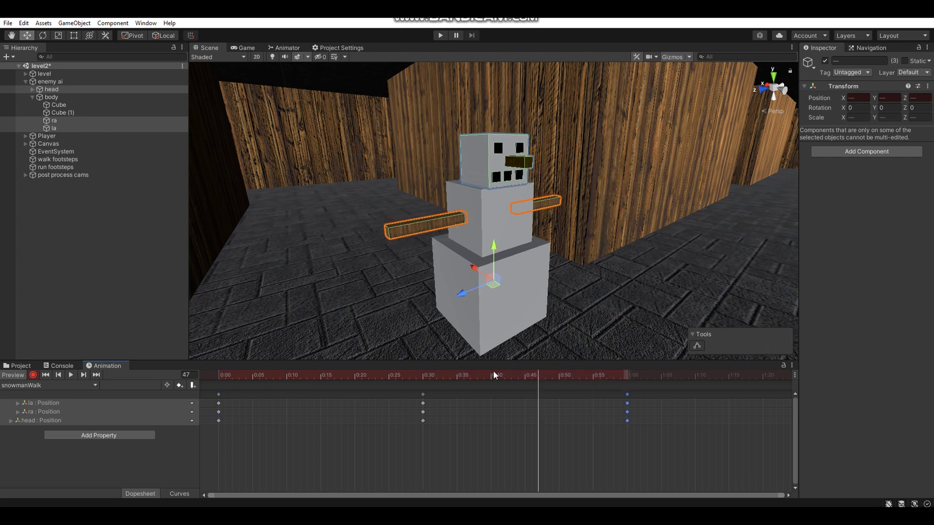
# Preview the walk cycle, turn off recording, then stop the preview
pyautogui.click(71, 375)
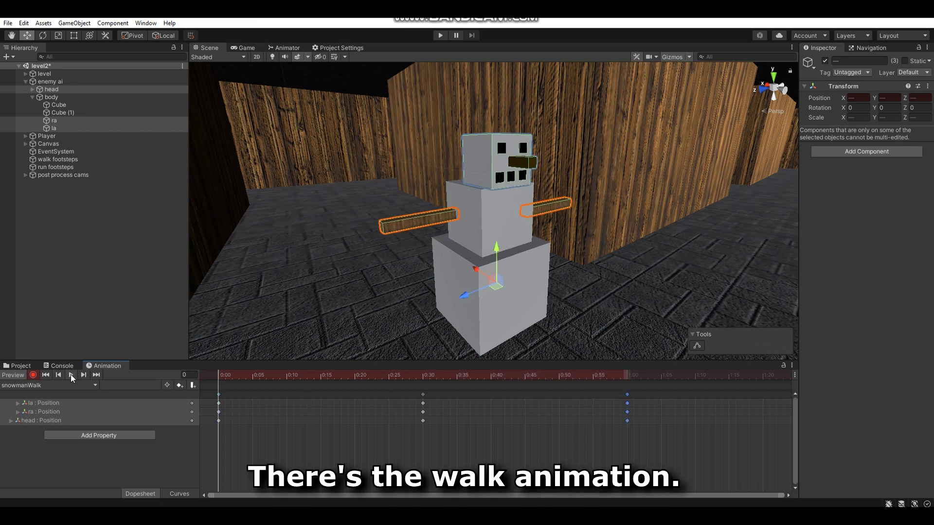
pyautogui.click(33, 375)
pyautogui.keyDown('alt'); pyautogui.moveTo(419, 219); pyautogui.dragTo(485, 219); pyautogui.keyUp('alt')
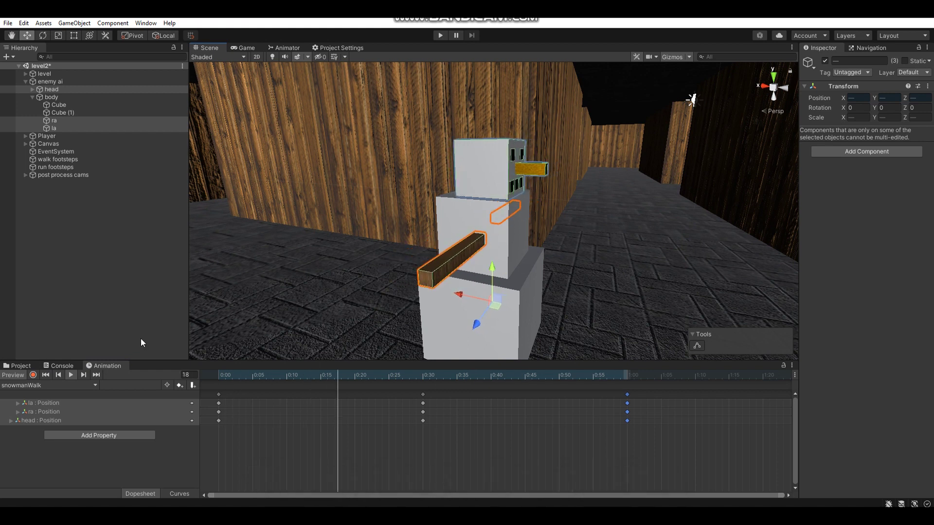
pyautogui.click(69, 375)
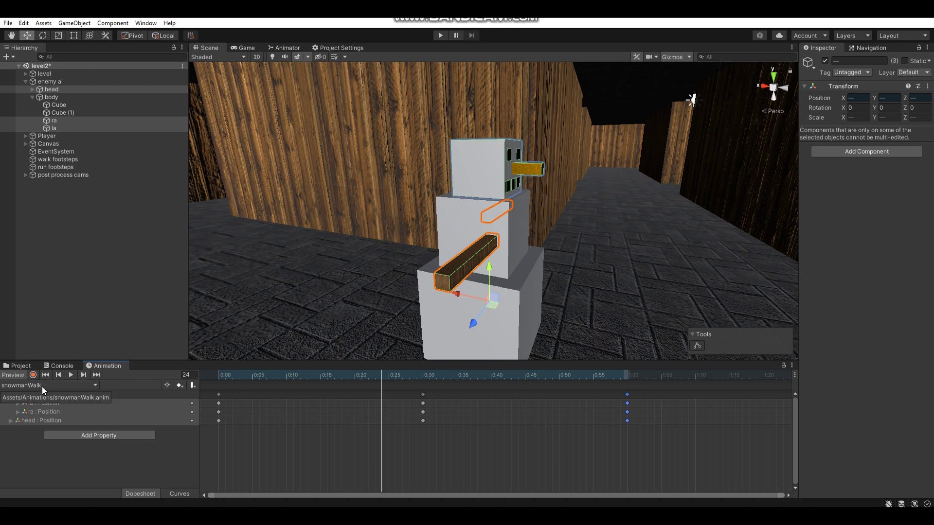
# Create a new animation clip named snowmanRun
pyautogui.click(42, 385)
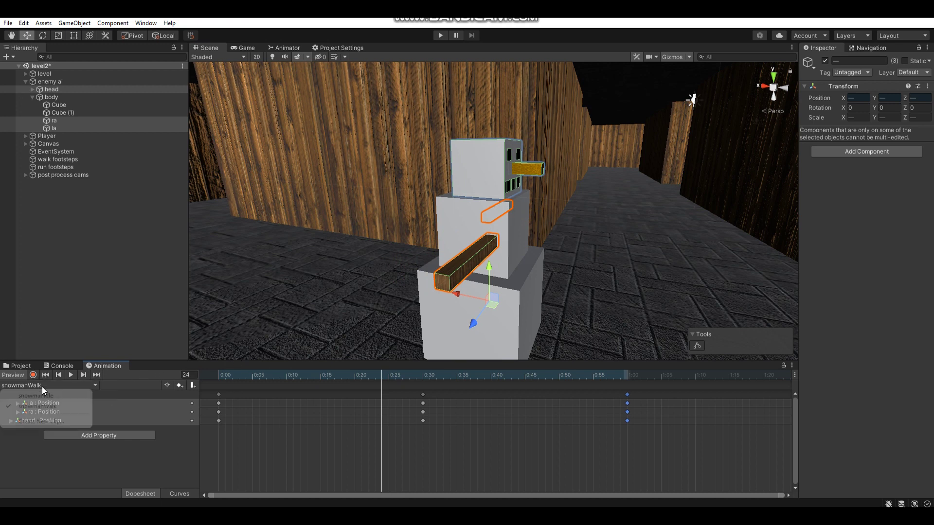
pyautogui.click(41, 418)
pyautogui.write('snowman')
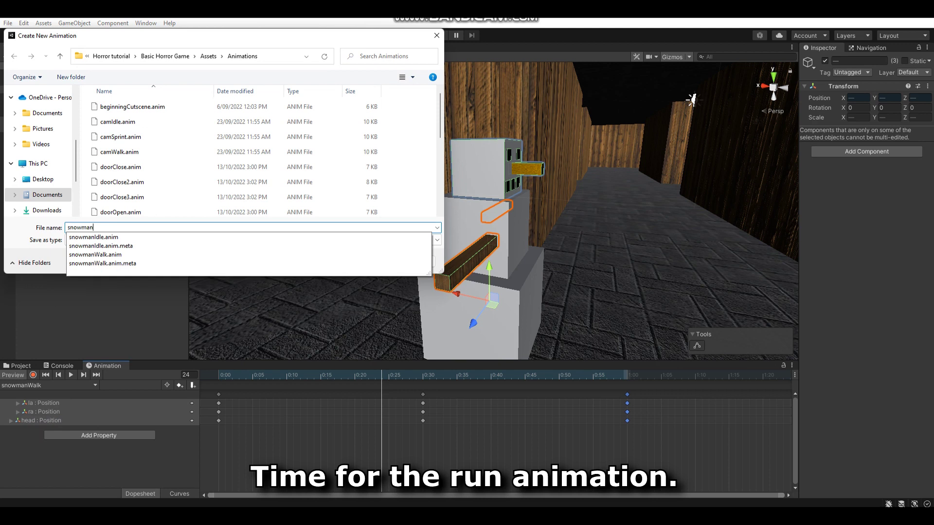
pyautogui.write('Run')
pyautogui.press('Return')
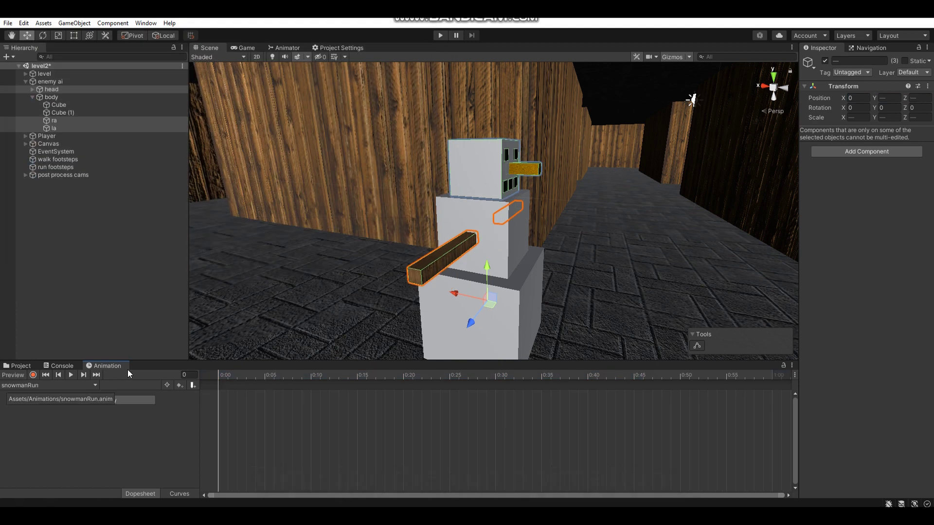
# Select all snowmanWalk keys at 0:00, 0:30 and 1:00 and paste them into snowmanRun
pyautogui.click(80, 386)
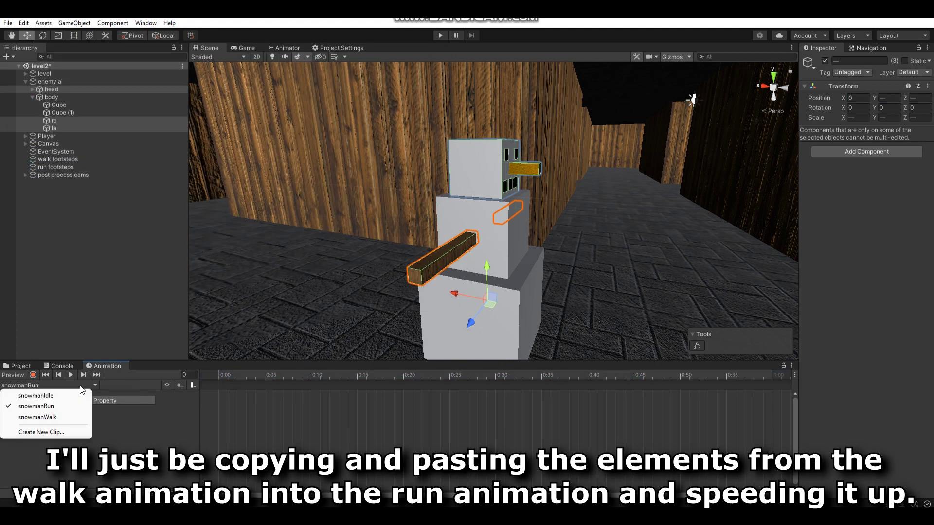
pyautogui.click(55, 417)
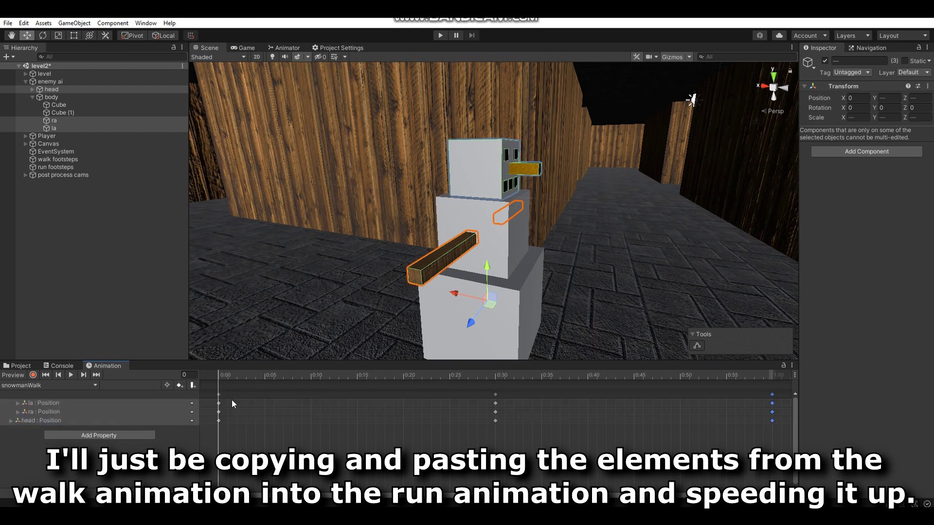
pyautogui.moveTo(220, 396); pyautogui.dragTo(497, 397)
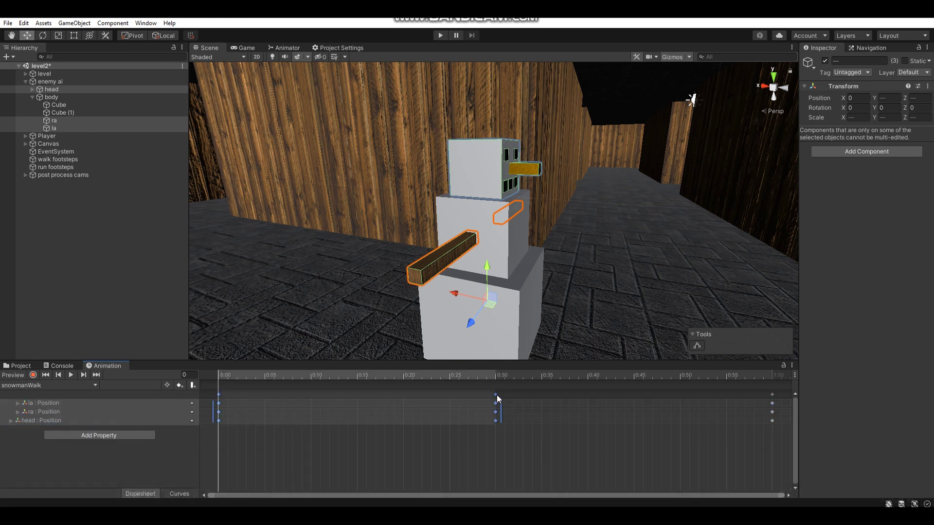
pyautogui.keyDown('shift'); pyautogui.click(772, 395); pyautogui.keyUp('shift')
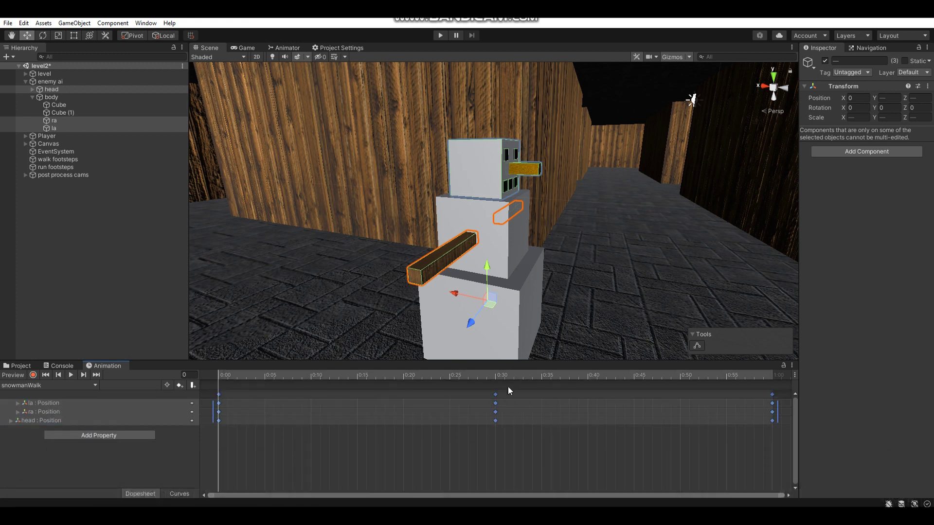
pyautogui.click(75, 385)
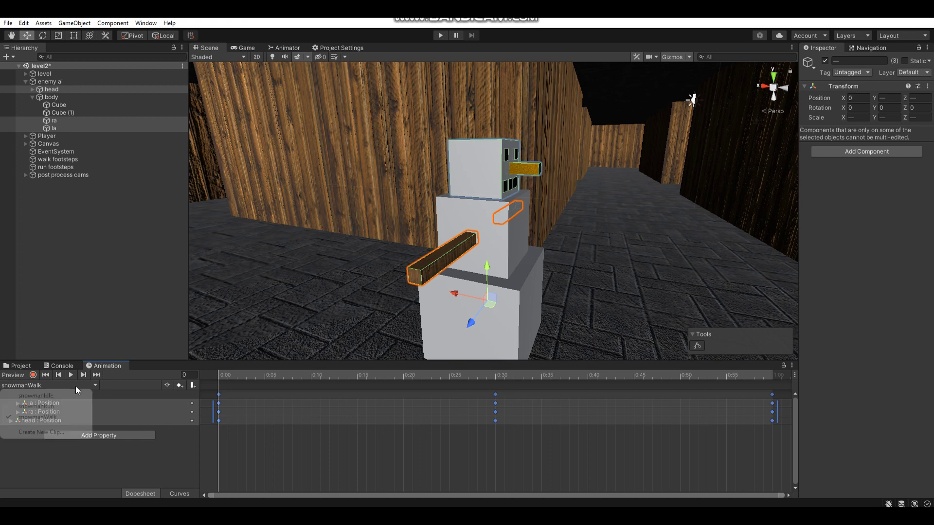
pyautogui.click(44, 407)
pyautogui.hotkey('ctrl', 'v')
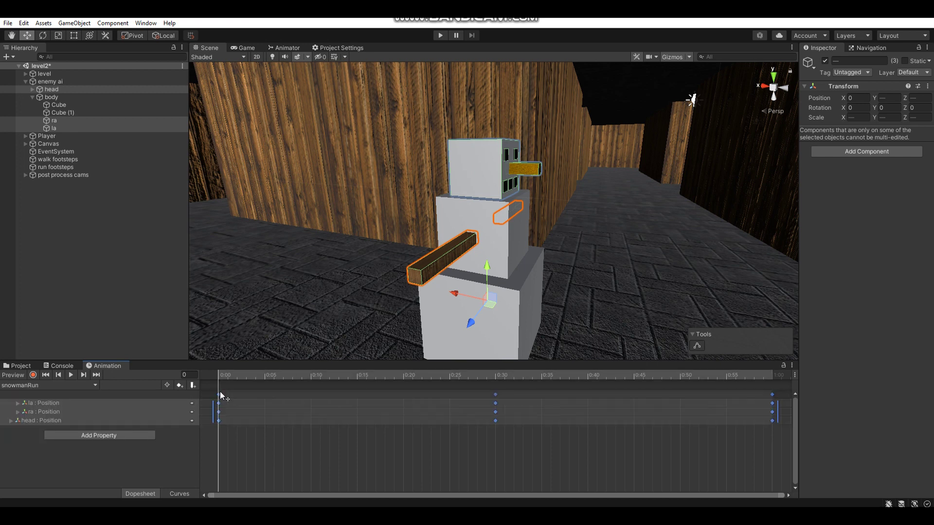
# Pull the middle keys earlier to 0:15 and the final keys to 0:30
pyautogui.click(337, 376)
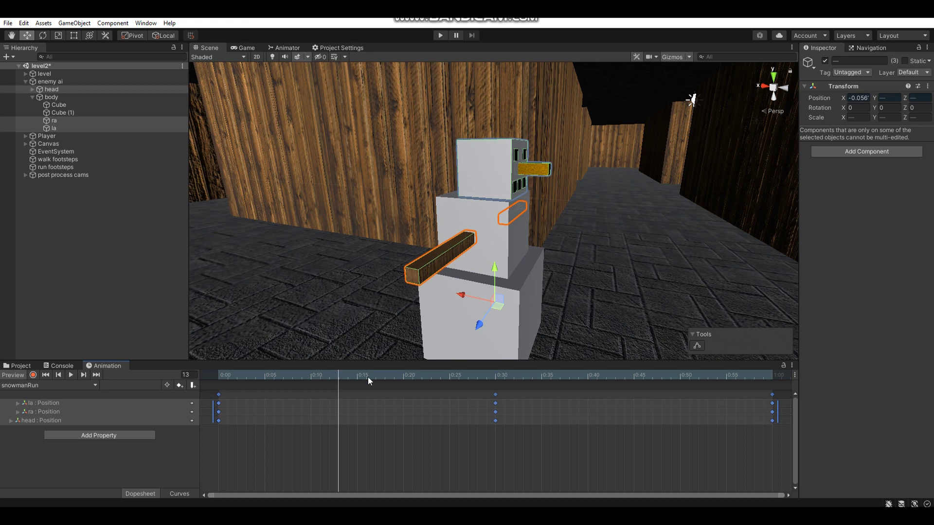
pyautogui.click(495, 461)
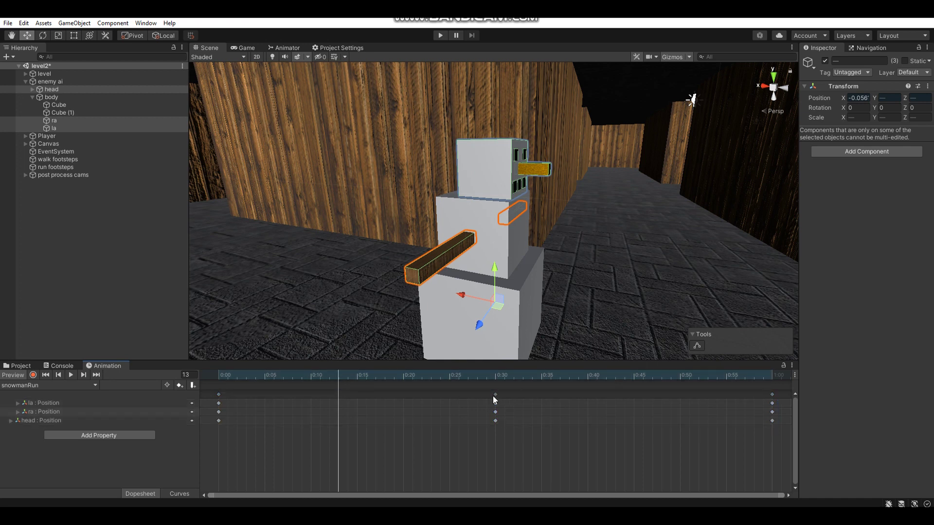
pyautogui.moveTo(495, 397); pyautogui.dragTo(357, 402)
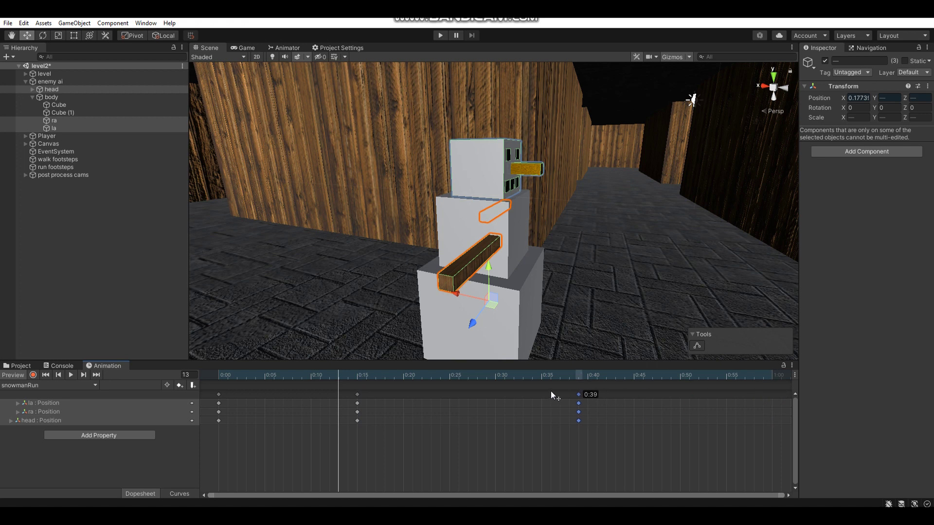
pyautogui.moveTo(551, 391); pyautogui.dragTo(491, 392)
pyautogui.click(320, 375)
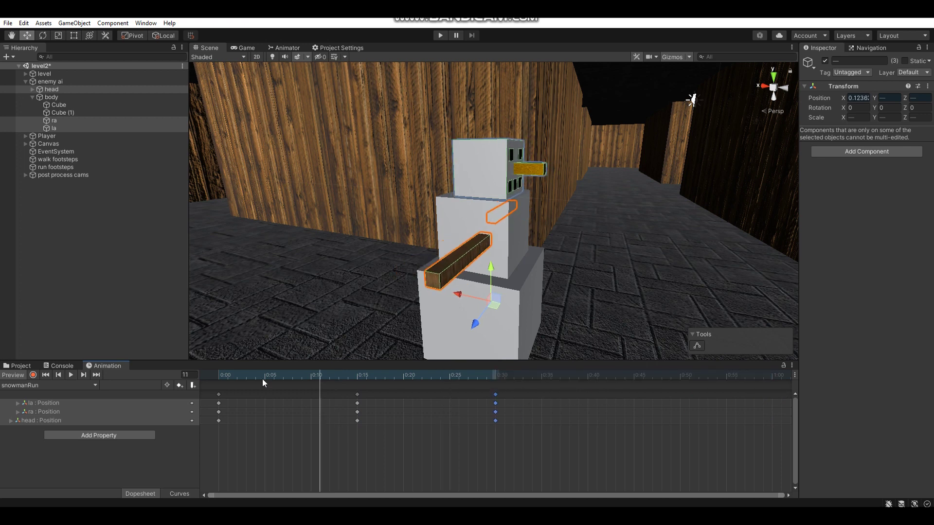
# Play back the faster run animation, then stop it
pyautogui.click(70, 374)
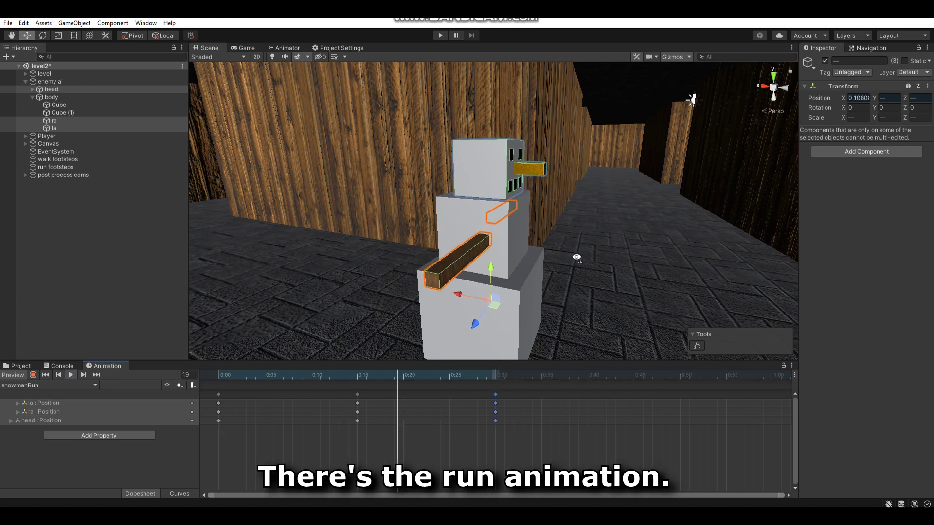
pyautogui.moveTo(577, 258)
pyautogui.keyDown('alt'); pyautogui.mouseDown()
pyautogui.moveTo(585, 258)
pyautogui.moveTo(597, 237)
pyautogui.mouseUp(); pyautogui.keyUp('alt')
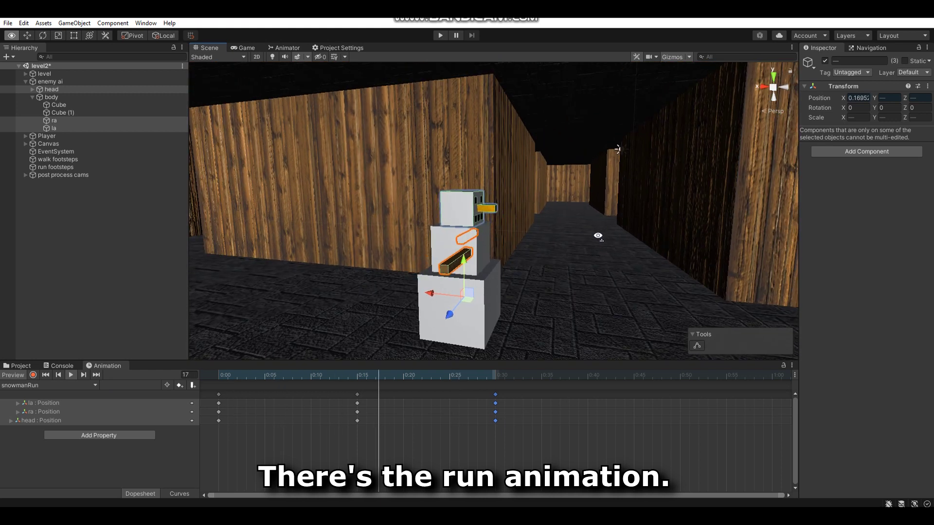
pyautogui.click(71, 375)
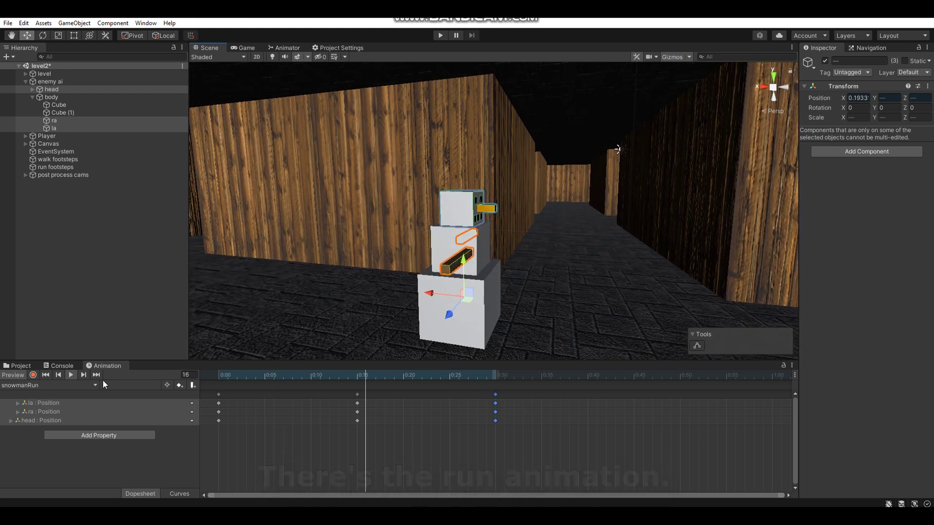
# Stop the preview and create a new clip named snowmanJumpscare
pyautogui.click(71, 375)
pyautogui.click(43, 385)
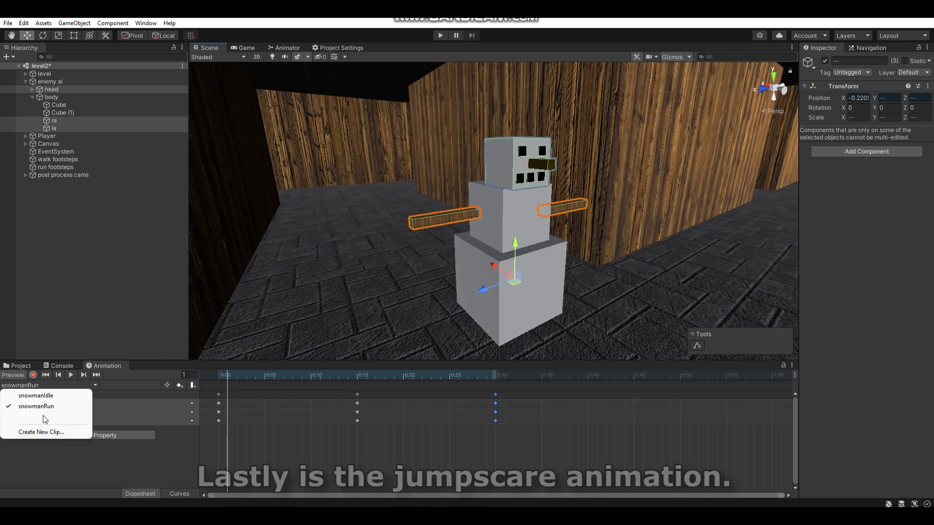
pyautogui.click(38, 433)
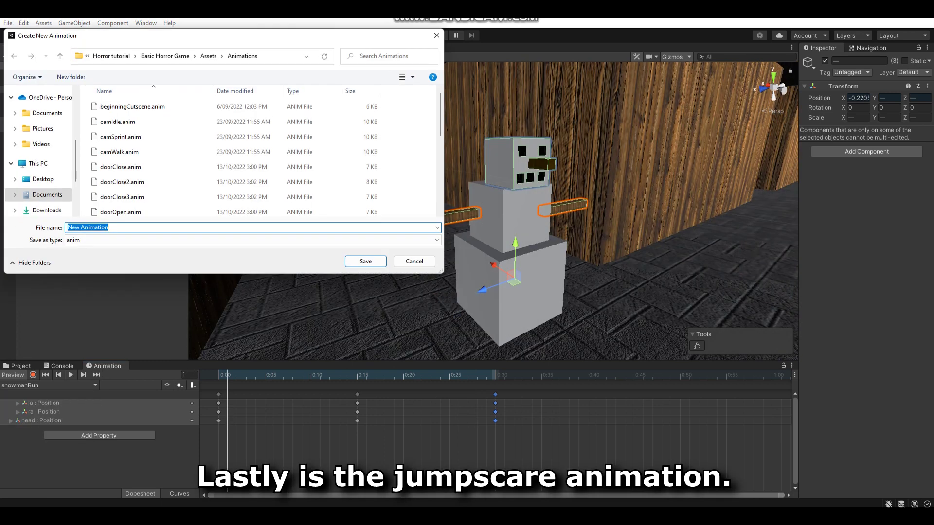
pyautogui.write('snowmanJumpscare')
pyautogui.press('Return')
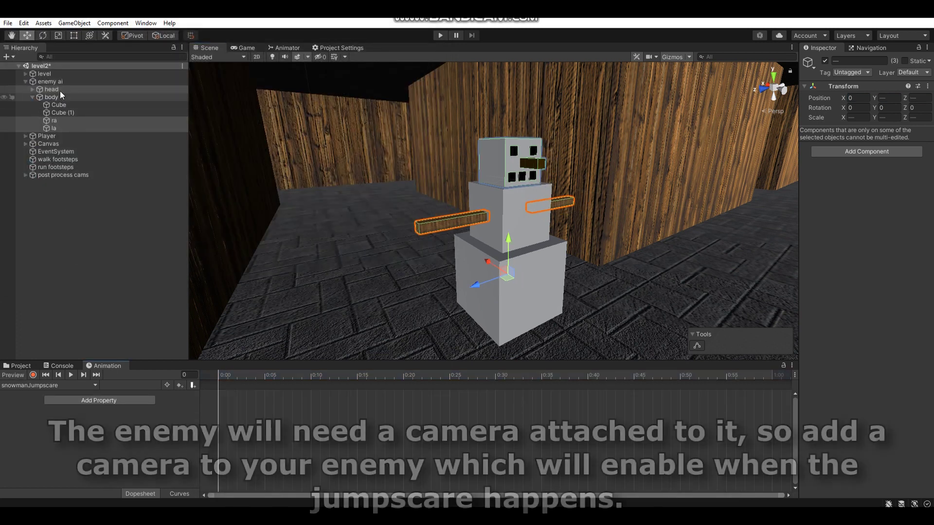
# Add a Camera as a child of the enemy ai object
pyautogui.click(65, 80)
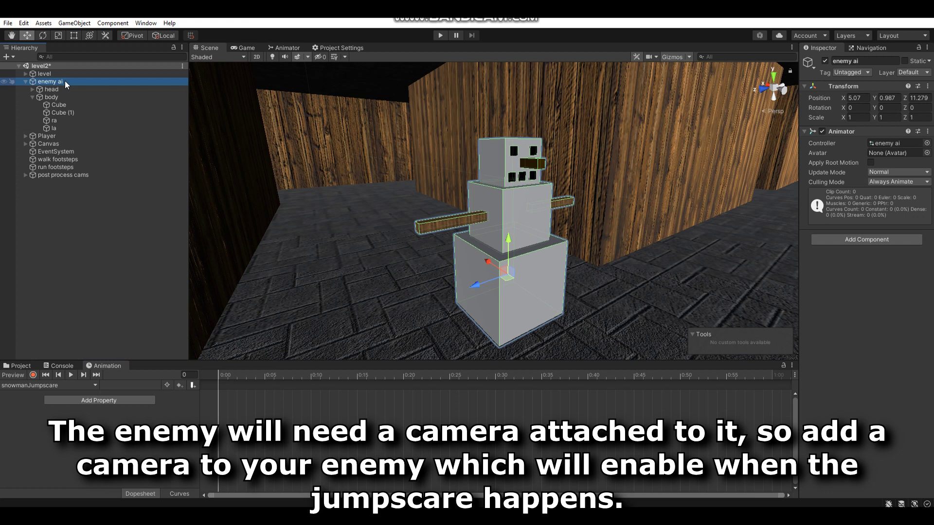
pyautogui.rightClick(65, 81)
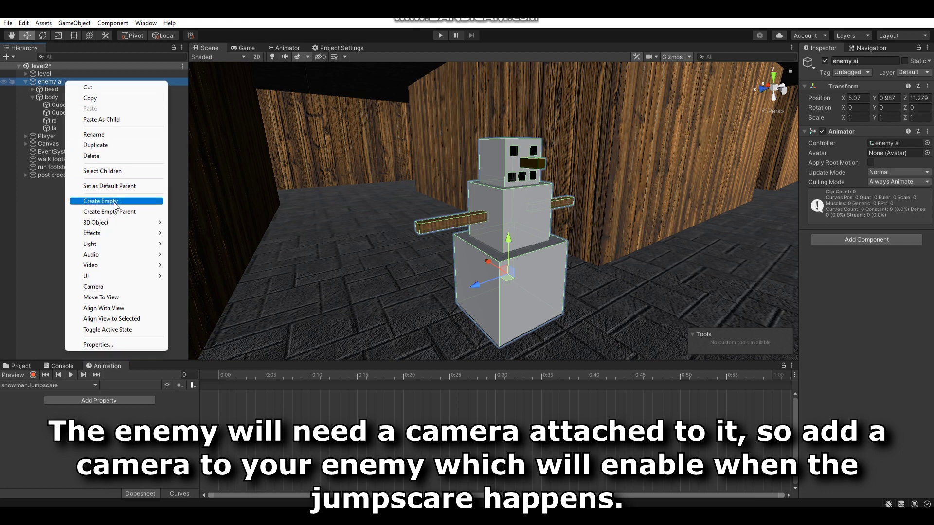
pyautogui.click(98, 287)
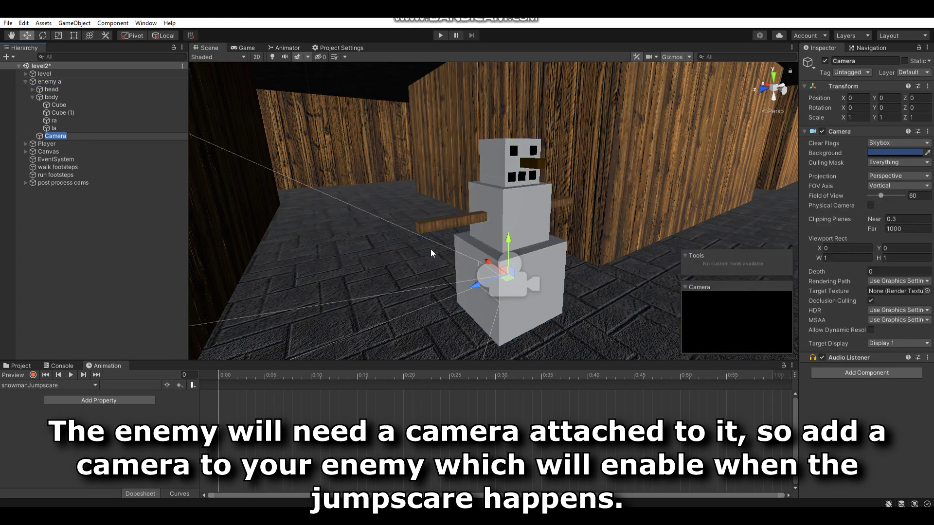
# Set the camera's Y rotation to 90 and place it beside the snowman at X -1.401, Y 1.27
pyautogui.click(888, 108)
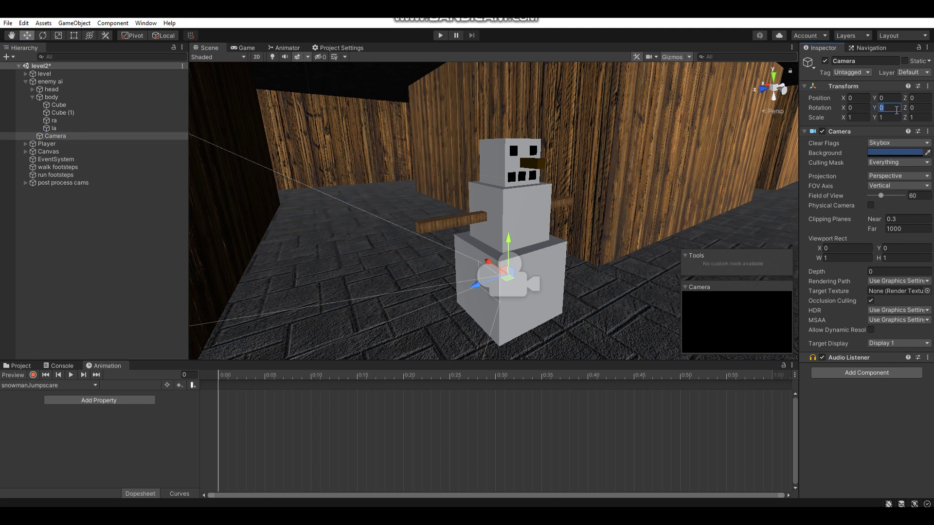
pyautogui.write('90')
pyautogui.moveTo(560, 241)
pyautogui.keyDown('alt'); pyautogui.mouseDown()
pyautogui.moveTo(522, 240)
pyautogui.moveTo(504, 257)
pyautogui.mouseUp(); pyautogui.keyUp('alt')
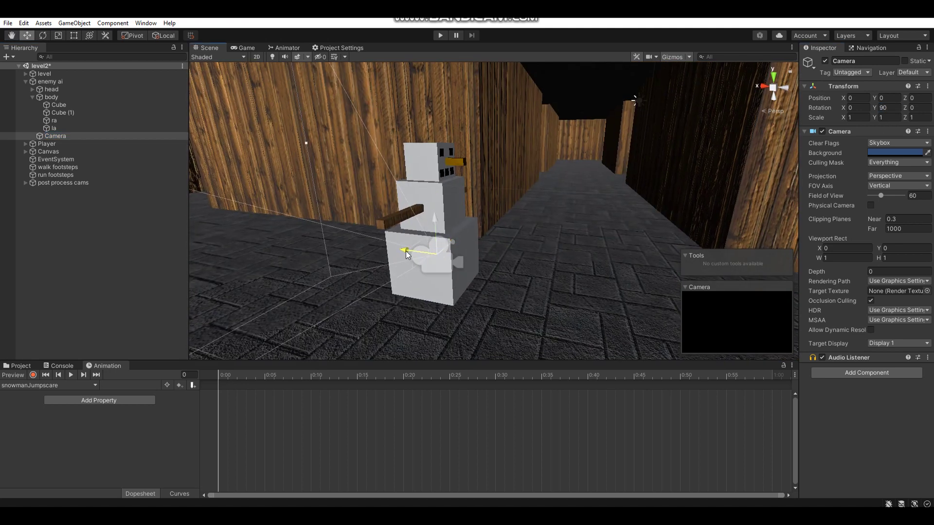
pyautogui.moveTo(404, 250); pyautogui.dragTo(488, 262)
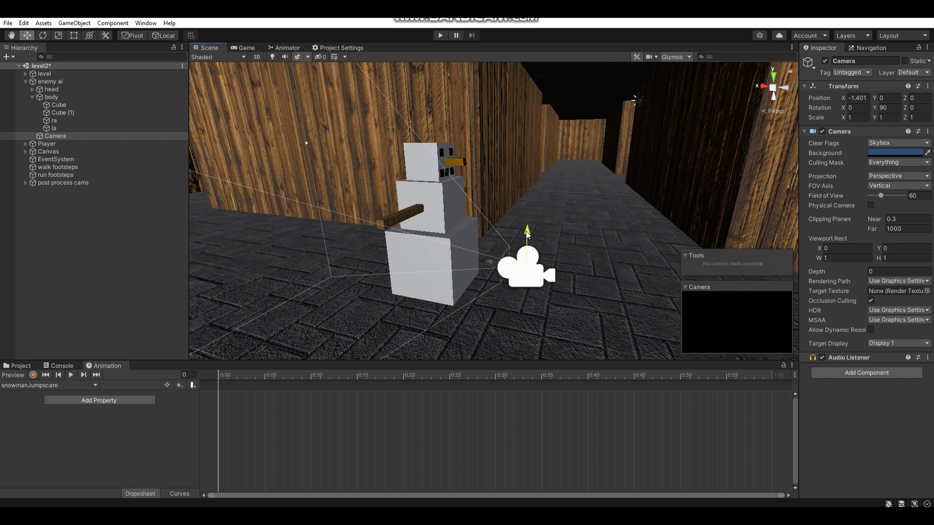
pyautogui.moveTo(526, 231); pyautogui.dragTo(549, 137)
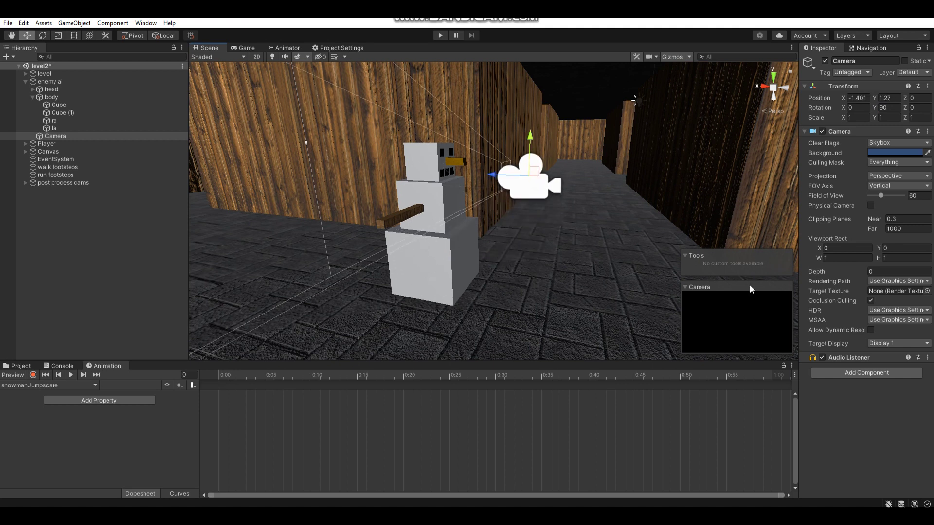
# Add a Light component to the Camera and set its Shadow Type to Hard Shadows
pyautogui.click(821, 370)
pyautogui.write('light')
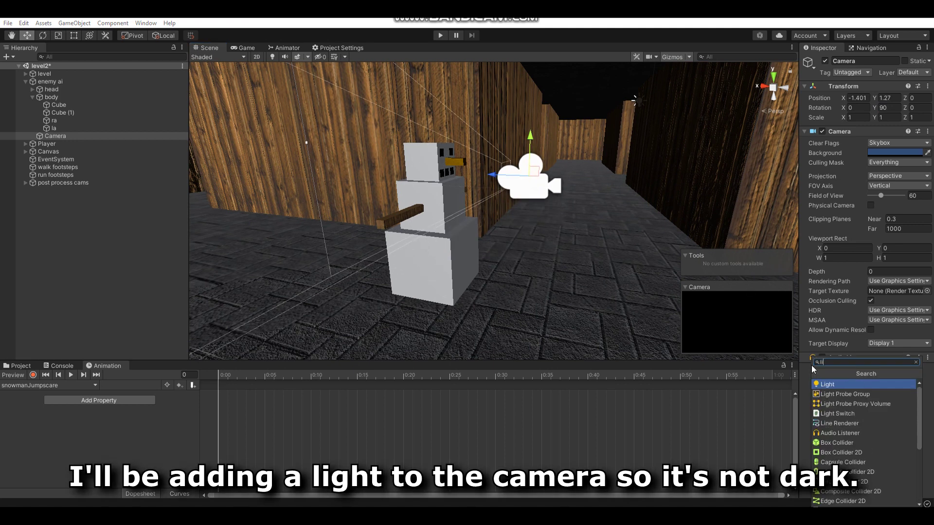
pyautogui.click(834, 384)
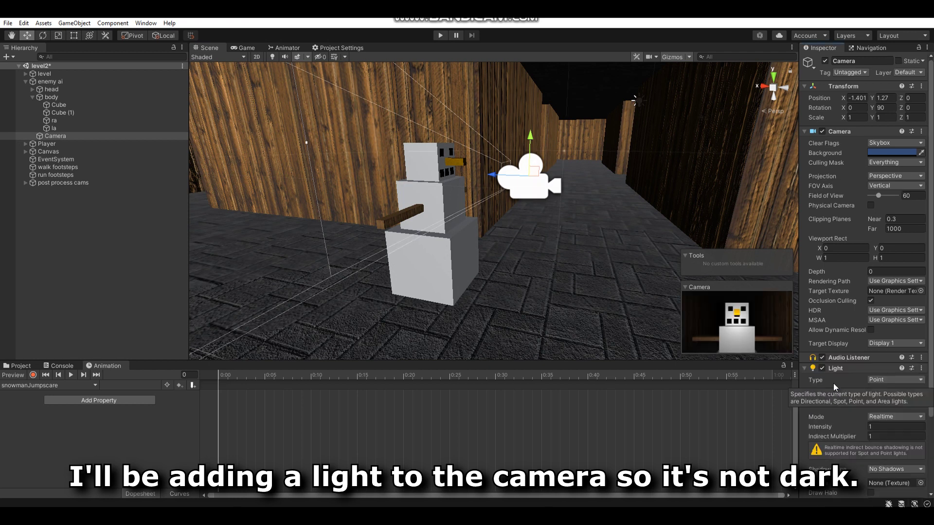
pyautogui.scroll(-3, 864, 402)
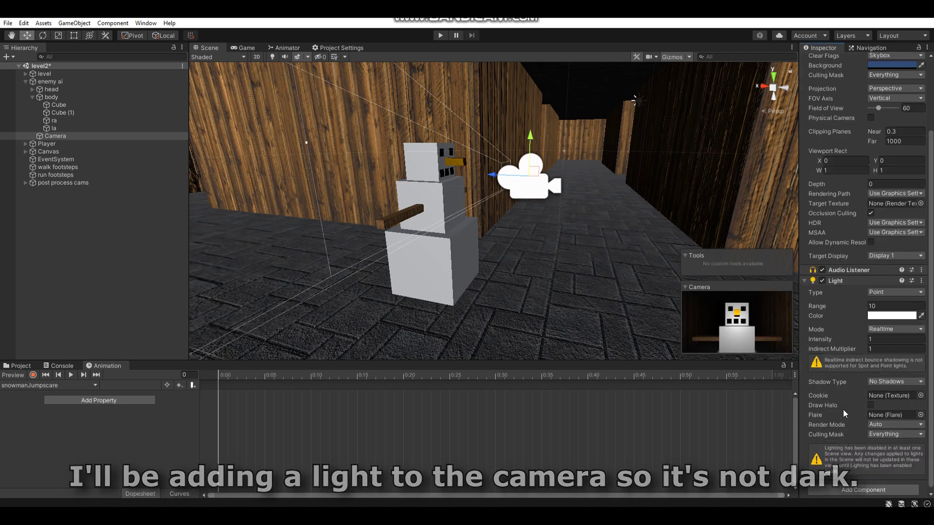
pyautogui.click(883, 381)
pyautogui.click(886, 403)
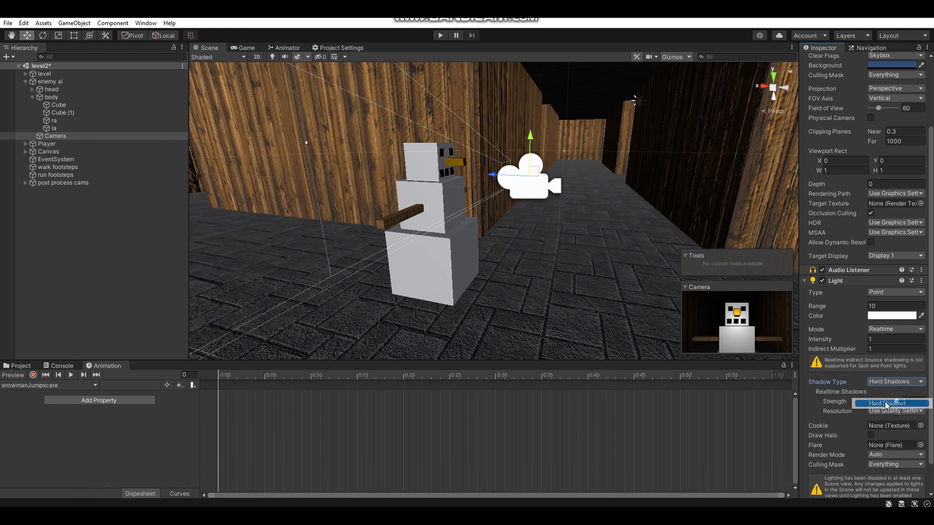
# Check the lit snowman in the Game view, then return to the Scene view
pyautogui.keyDown('alt'); pyautogui.moveTo(426, 207); pyautogui.dragTo(343, 183); pyautogui.keyUp('alt')
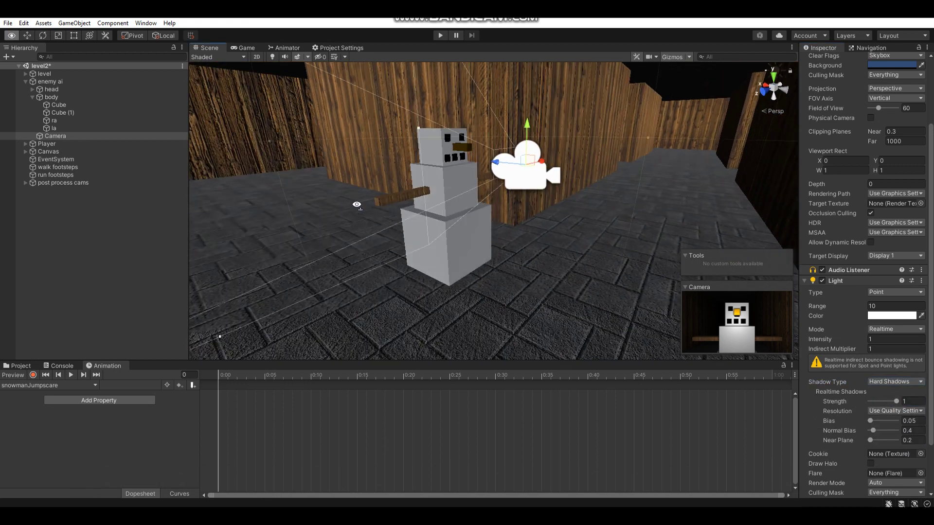
pyautogui.click(243, 48)
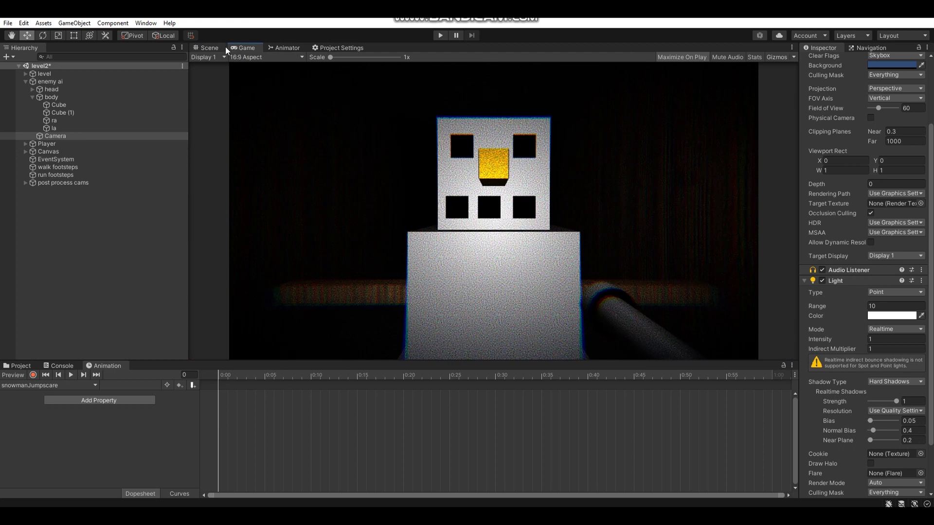
pyautogui.click(220, 46)
pyautogui.moveTo(370, 145)
pyautogui.keyDown('alt'); pyautogui.mouseDown()
pyautogui.moveTo(444, 180)
pyautogui.moveTo(515, 190)
pyautogui.mouseUp(); pyautogui.keyUp('alt')
pyautogui.scroll(-3, 870, 317)
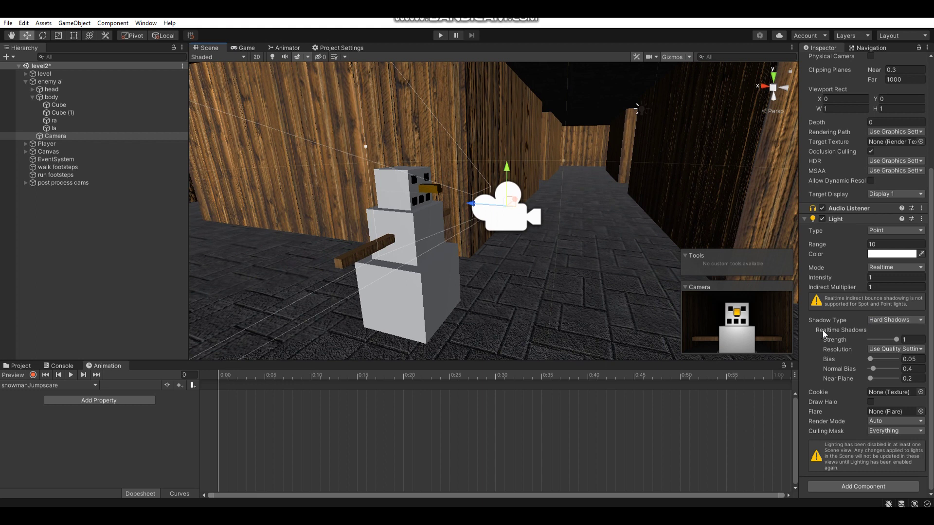
pyautogui.scroll(5, 527, 234)
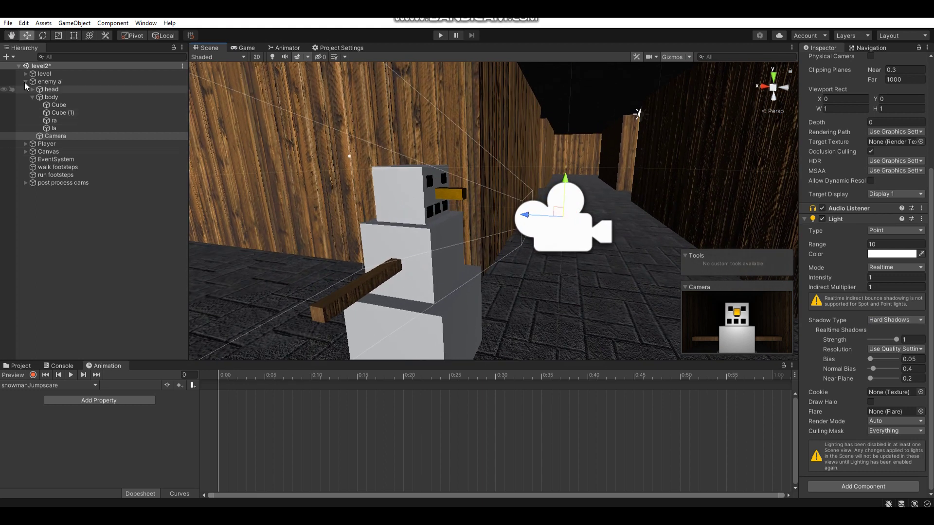
# Select the Camera under enemy ai and untick its active checkbox in the Inspector
pyautogui.click(50, 82)
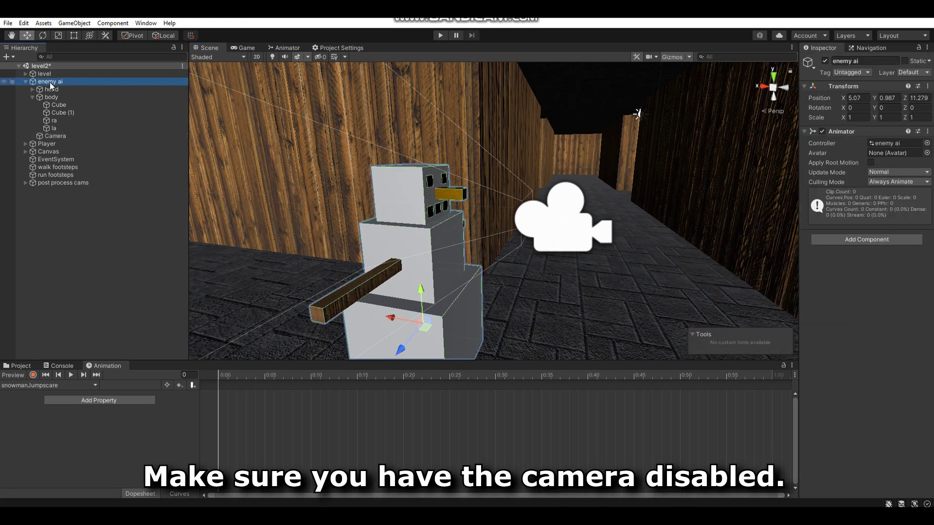
pyautogui.click(55, 135)
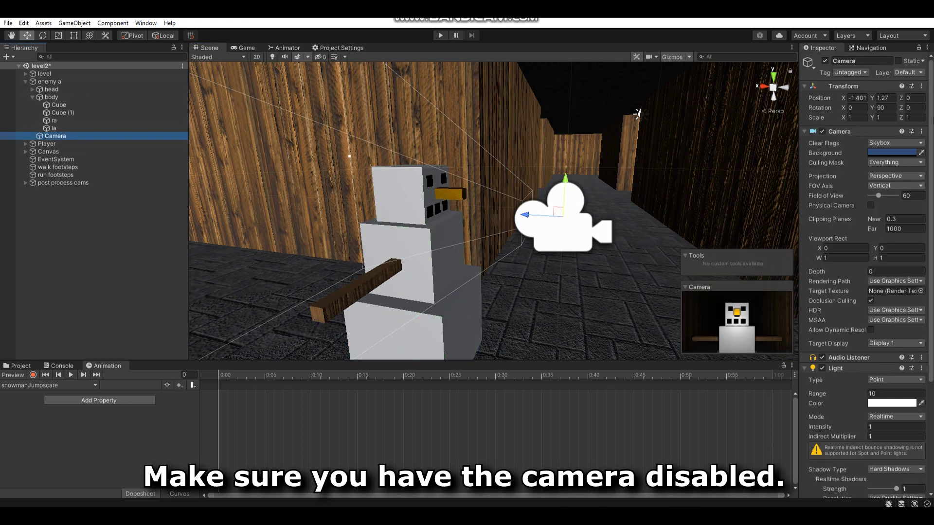
pyautogui.click(826, 62)
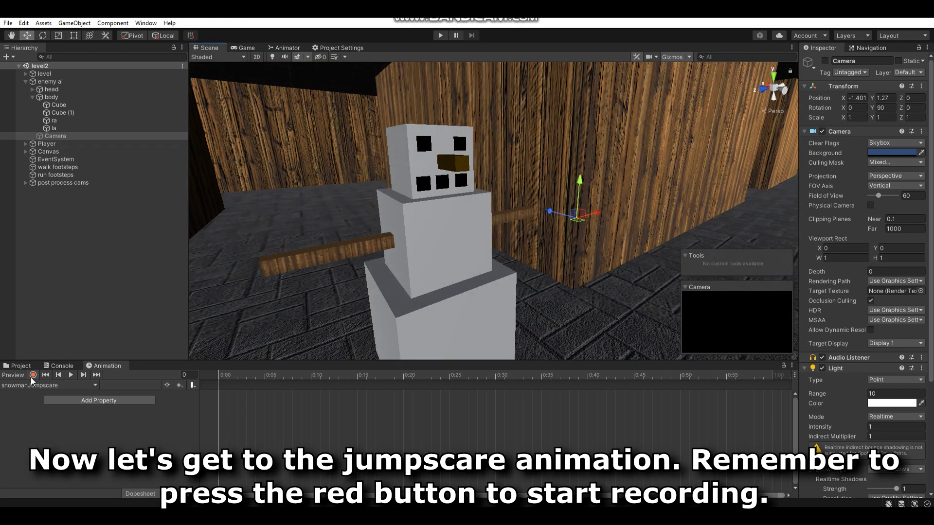
# With recording on, key the Camera's active checkbox on at 0:00, then move the playhead to frame 60
pyautogui.click(31, 377)
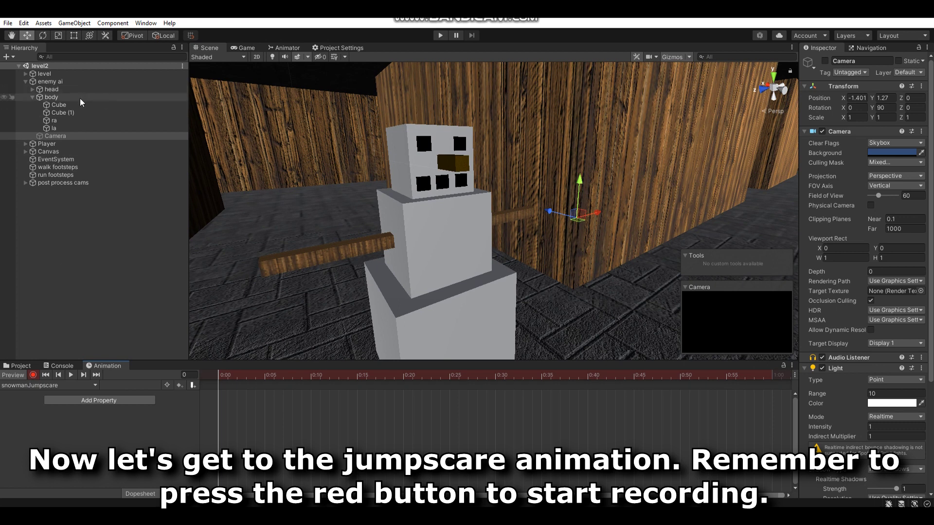
pyautogui.click(825, 61)
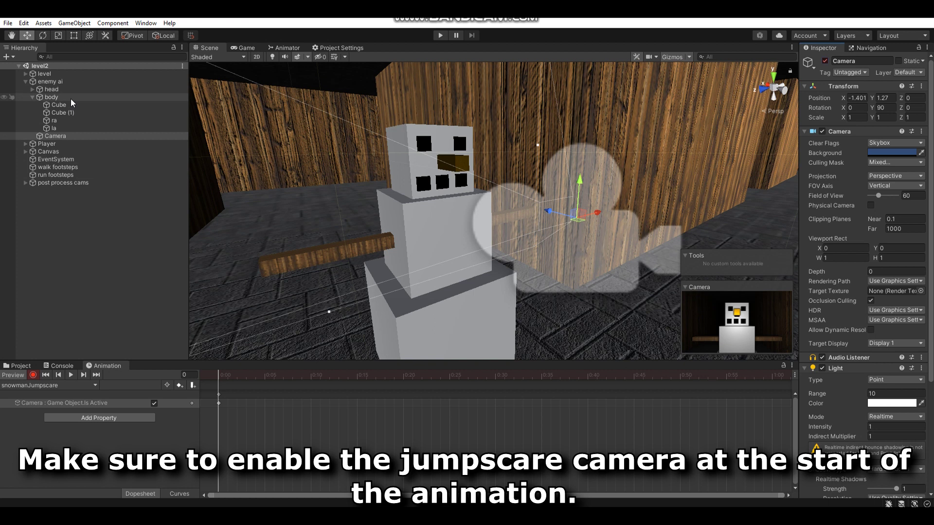
pyautogui.click(80, 82)
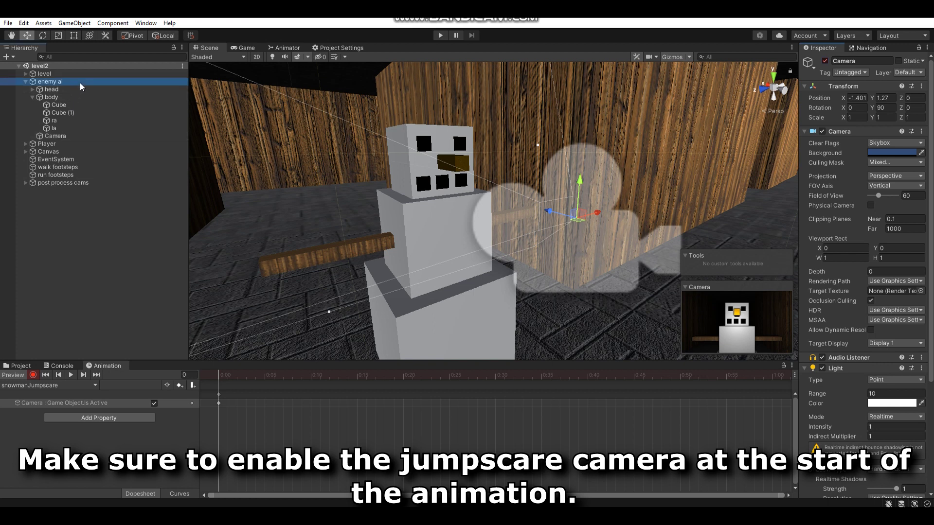
pyautogui.keyDown('alt'); pyautogui.moveTo(368, 226); pyautogui.dragTo(465, 244); pyautogui.keyUp('alt')
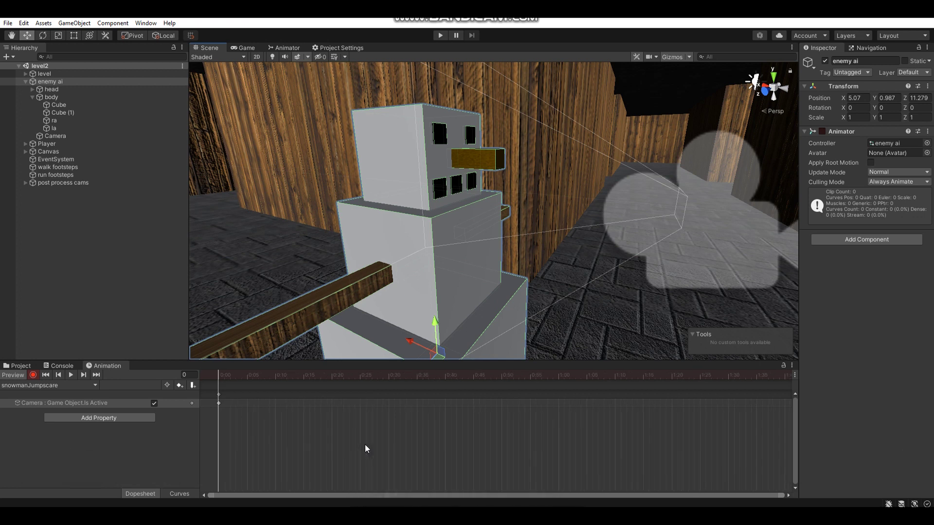
pyautogui.scroll(-3, 366, 448)
pyautogui.moveTo(290, 375); pyautogui.dragTo(454, 390)
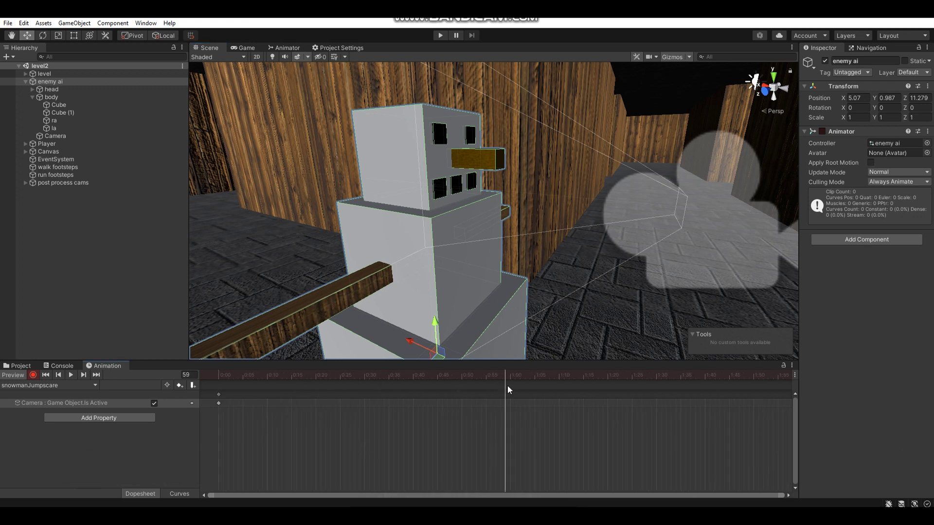
# Key the head shifted sideways, tilted forward and moved down about its center
pyautogui.click(128, 89)
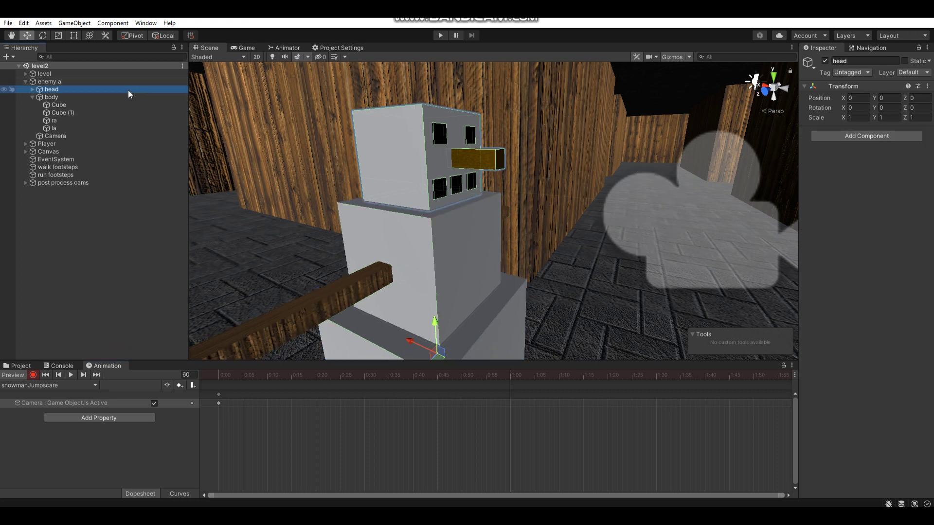
pyautogui.press('f')
pyautogui.moveTo(415, 266); pyautogui.dragTo(445, 274)
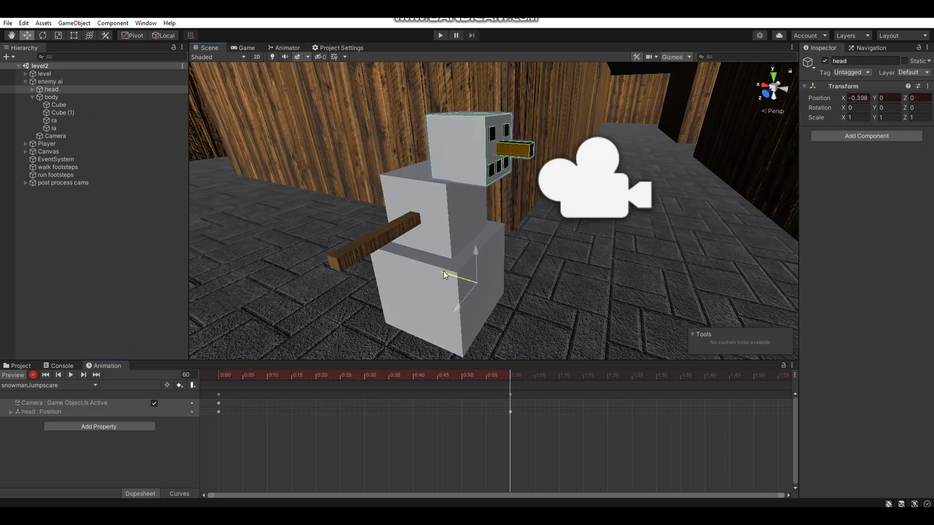
pyautogui.click(43, 36)
pyautogui.click(133, 35)
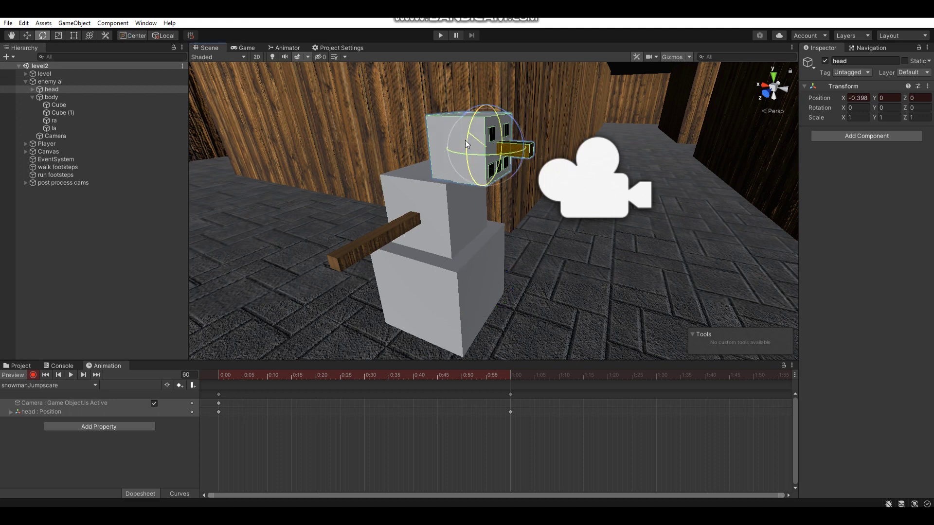
pyautogui.moveTo(470, 138); pyautogui.dragTo(475, 165)
pyautogui.moveTo(474, 166)
pyautogui.mouseDown(button='right')
pyautogui.moveTo(345, 146)
pyautogui.moveTo(451, 188)
pyautogui.mouseUp(button='right')
pyautogui.press('w')
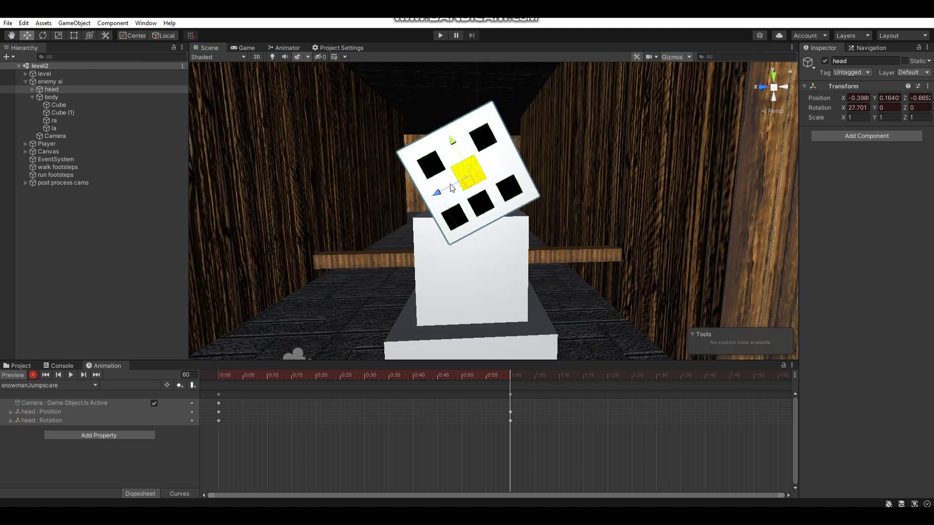
pyautogui.moveTo(438, 197); pyautogui.dragTo(440, 207)
pyautogui.moveTo(441, 206); pyautogui.dragTo(103, 153, button='right')
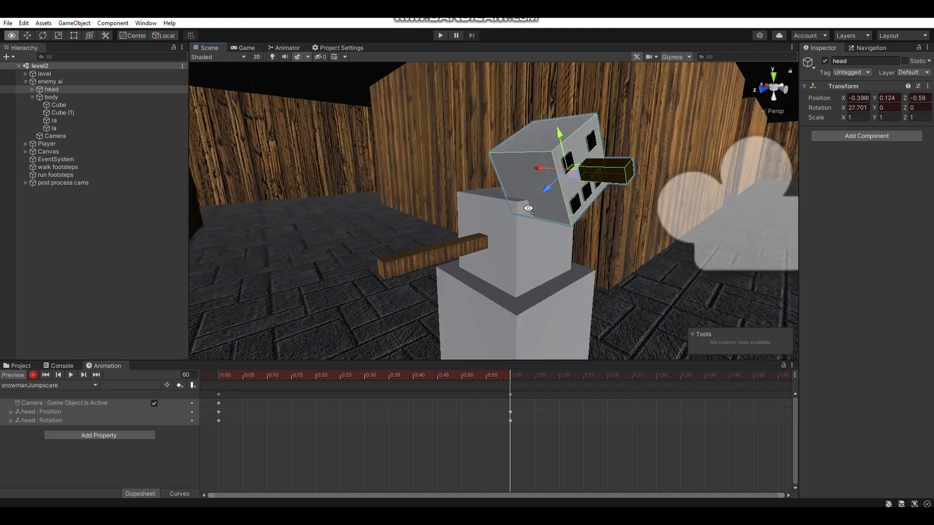
# Swing the la arm around and move it forward into the thrust pose
pyautogui.click(86, 128)
pyautogui.moveTo(323, 205); pyautogui.dragTo(93, 169, button='right')
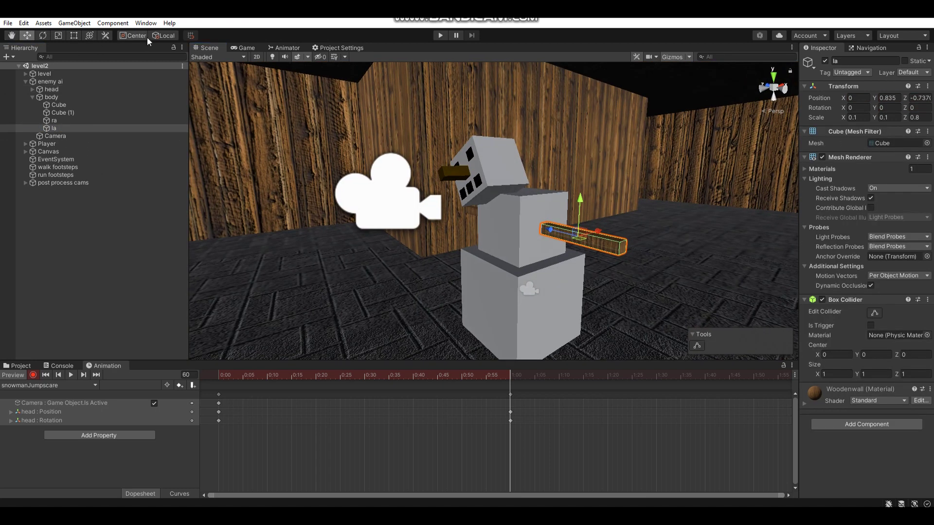
pyautogui.press('e')
pyautogui.press('f')
pyautogui.moveTo(502, 231); pyautogui.dragTo(389, 195)
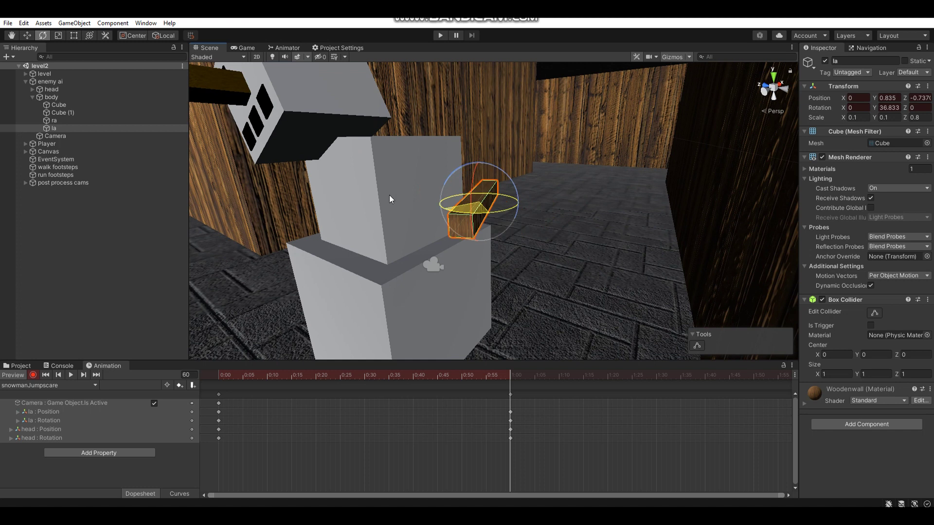
pyautogui.press('w')
pyautogui.moveTo(389, 194); pyautogui.dragTo(517, 172, button='right')
pyautogui.moveTo(517, 172); pyautogui.dragTo(436, 197)
pyautogui.moveTo(436, 197); pyautogui.dragTo(485, 196, button='right')
# Turn the ra arm to about -91.6° and slide it to X -0.691
pyautogui.click(472, 190)
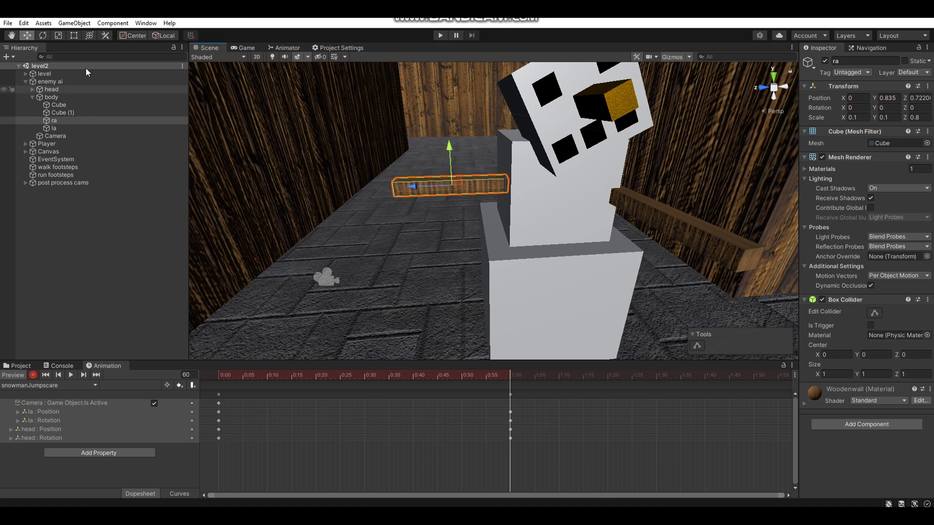
pyautogui.press('e')
pyautogui.moveTo(463, 199); pyautogui.dragTo(573, 191)
pyautogui.press('w')
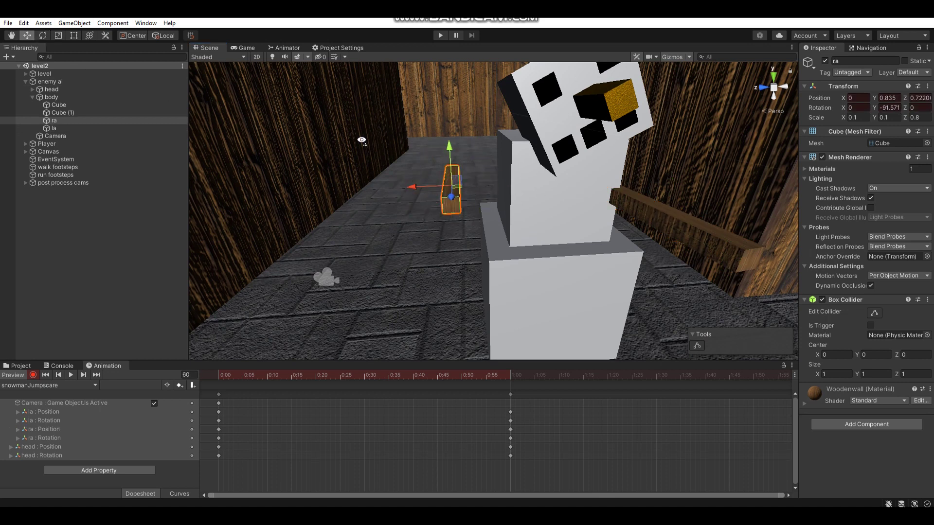
pyautogui.moveTo(573, 191); pyautogui.dragTo(409, 172, button='right')
pyautogui.moveTo(408, 173); pyautogui.dragTo(455, 169)
pyautogui.moveTo(455, 168); pyautogui.dragTo(481, 156, button='right')
pyautogui.moveTo(482, 156); pyautogui.dragTo(565, 204)
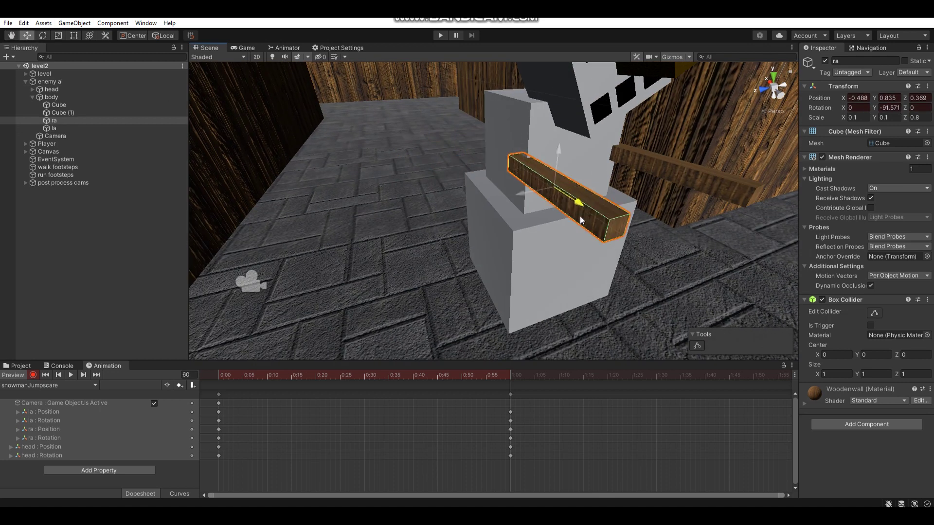
pyautogui.moveTo(564, 204)
pyautogui.mouseDown(button='right')
pyautogui.moveTo(514, 167)
pyautogui.moveTo(487, 168)
pyautogui.moveTo(636, 171)
pyautogui.mouseUp(button='right')
# Tilt the Camera to about -6.3° on X and shrink its field of view to nearly zero
pyautogui.click(86, 137)
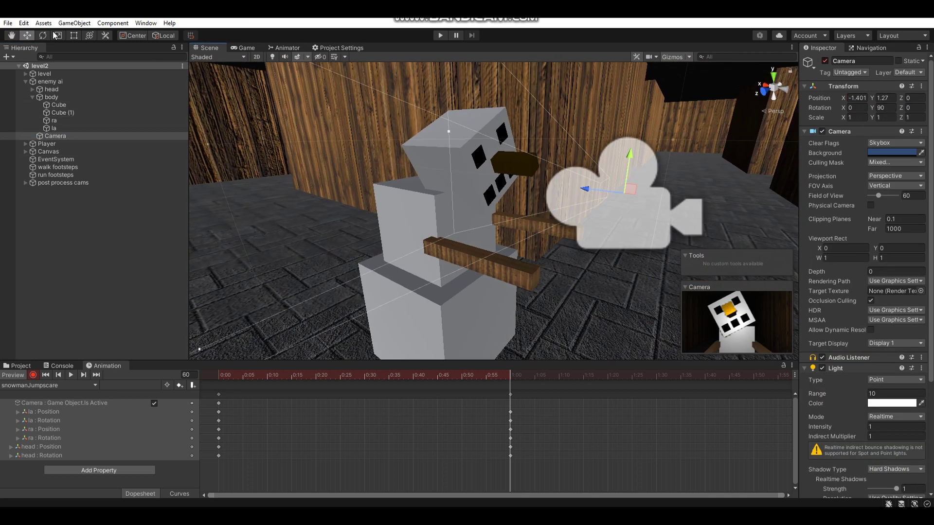
pyautogui.press('e')
pyautogui.moveTo(669, 171); pyautogui.dragTo(670, 175)
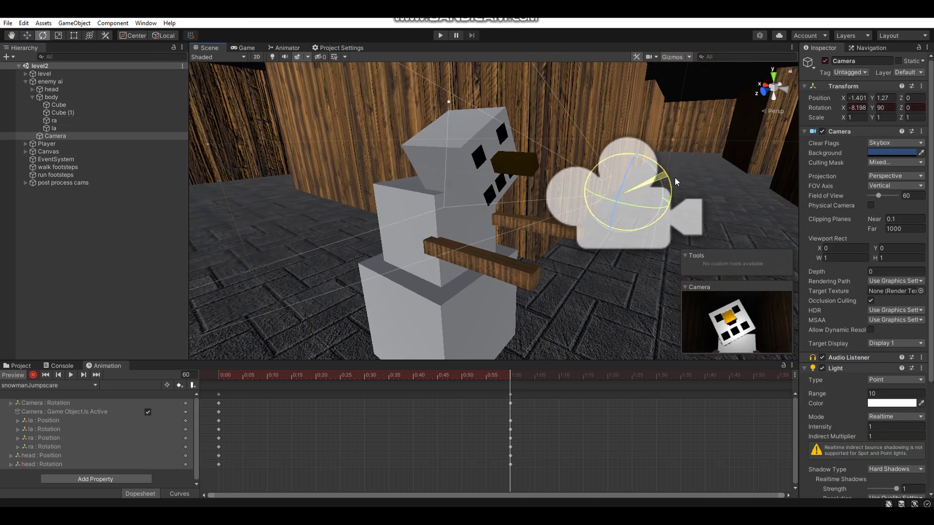
pyautogui.moveTo(879, 194); pyautogui.dragTo(869, 195)
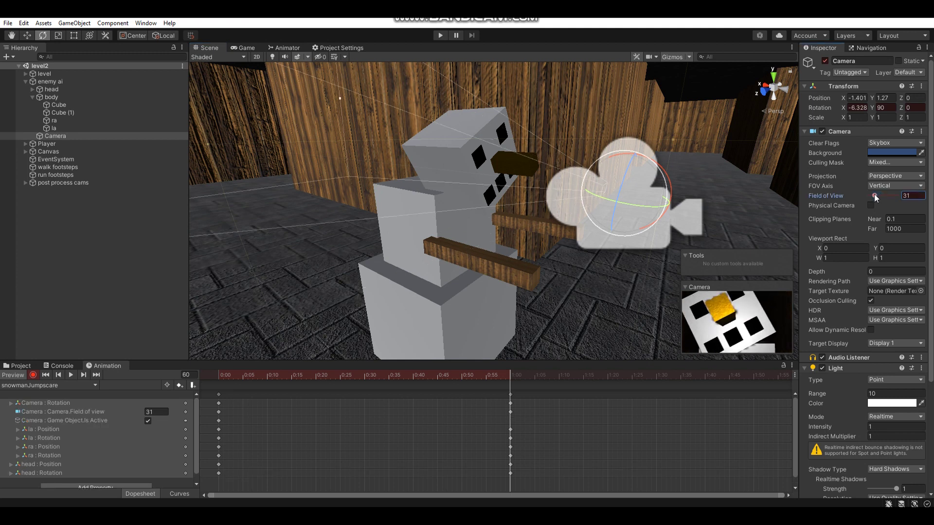
# Play the jumpscare clip from frame 42 and scrub through its poses
pyautogui.moveTo(510, 375); pyautogui.dragTo(422, 376)
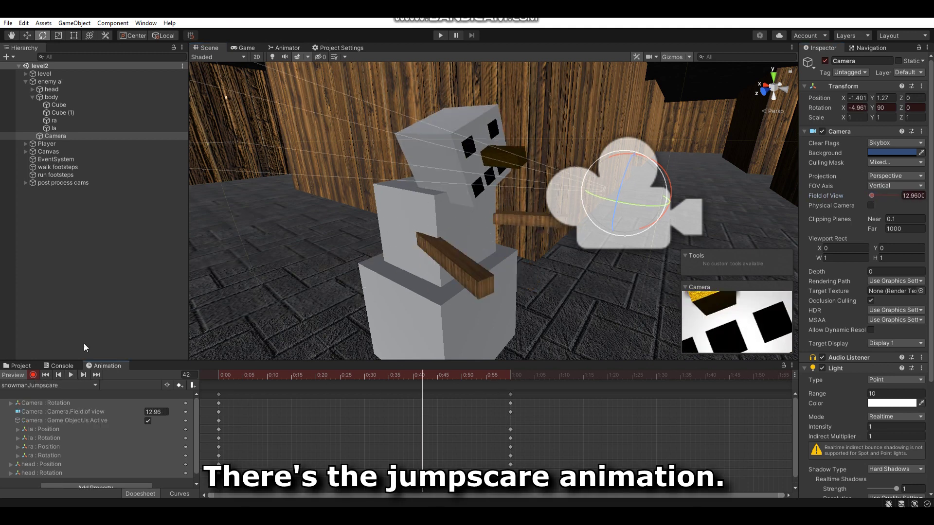
pyautogui.click(69, 373)
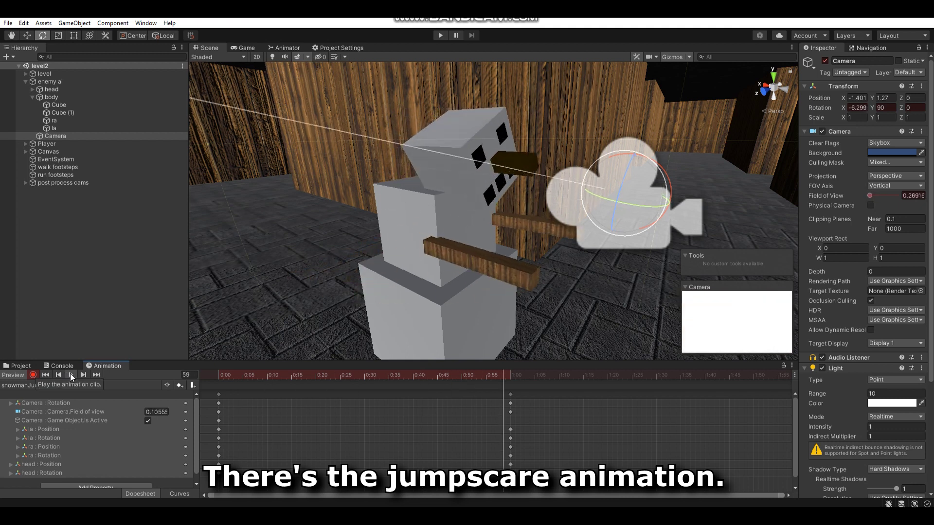
pyautogui.click(71, 373)
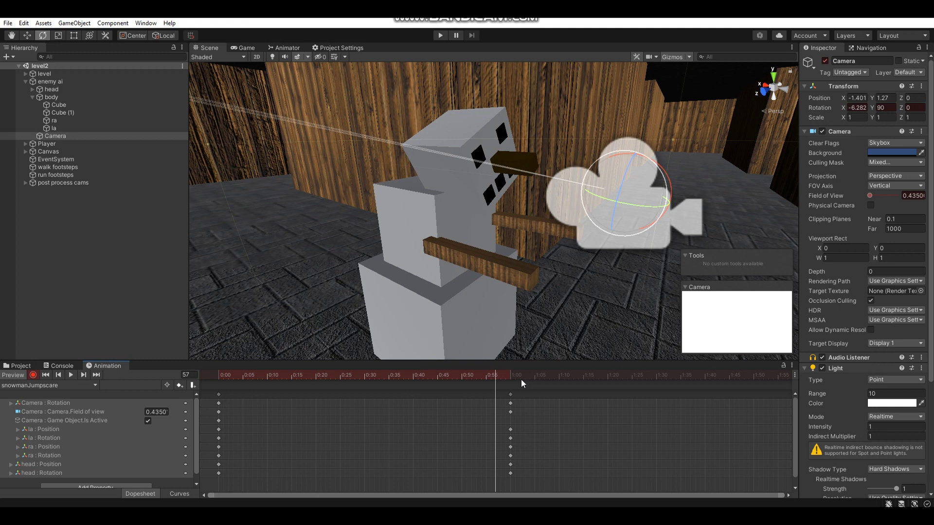
pyautogui.moveTo(500, 376)
pyautogui.mouseDown()
pyautogui.moveTo(537, 373)
pyautogui.moveTo(204, 336)
pyautogui.mouseUp()
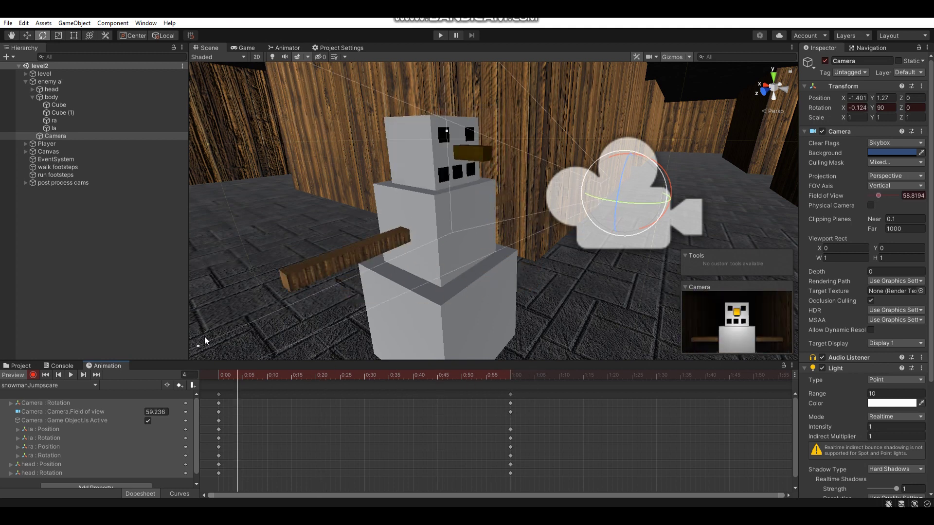
# Move the 1:00 keyframes earlier to about 0:28 and play the shortened clip
pyautogui.click(511, 395)
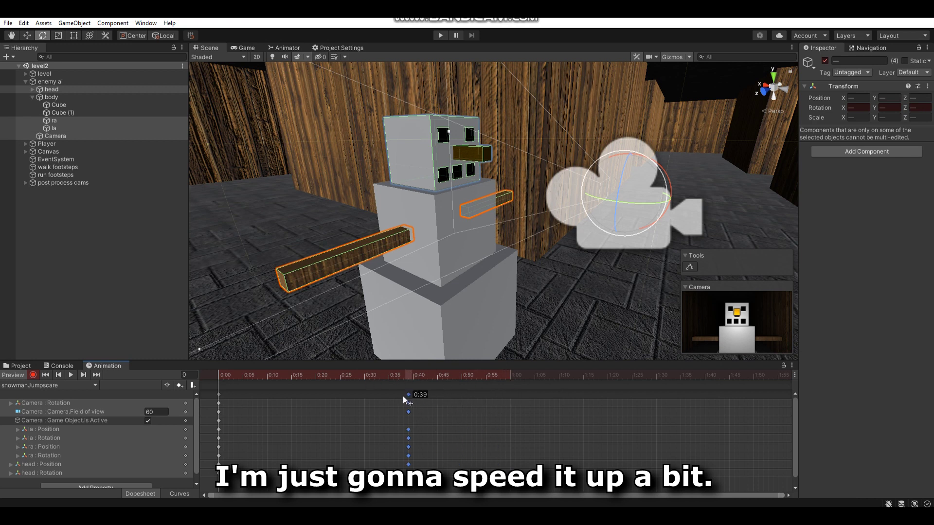
pyautogui.moveTo(382, 399); pyautogui.dragTo(62, 378)
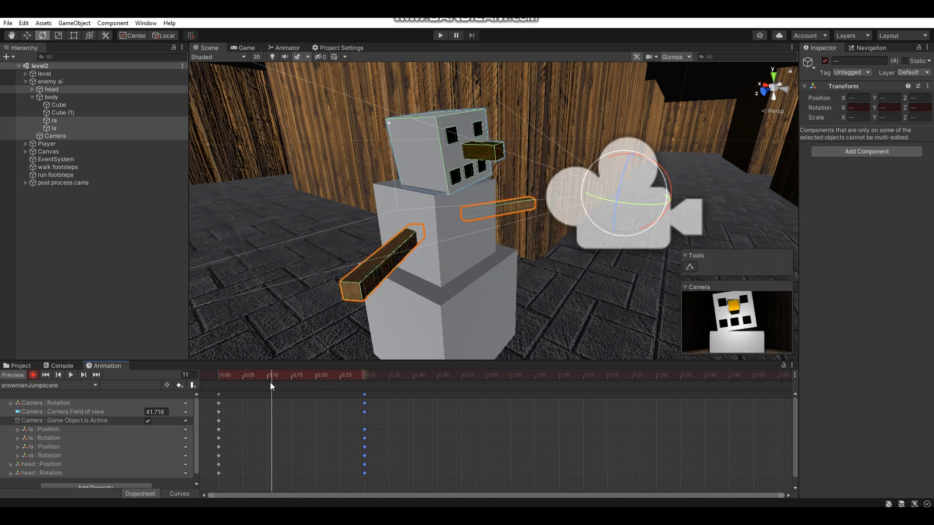
pyautogui.click(72, 373)
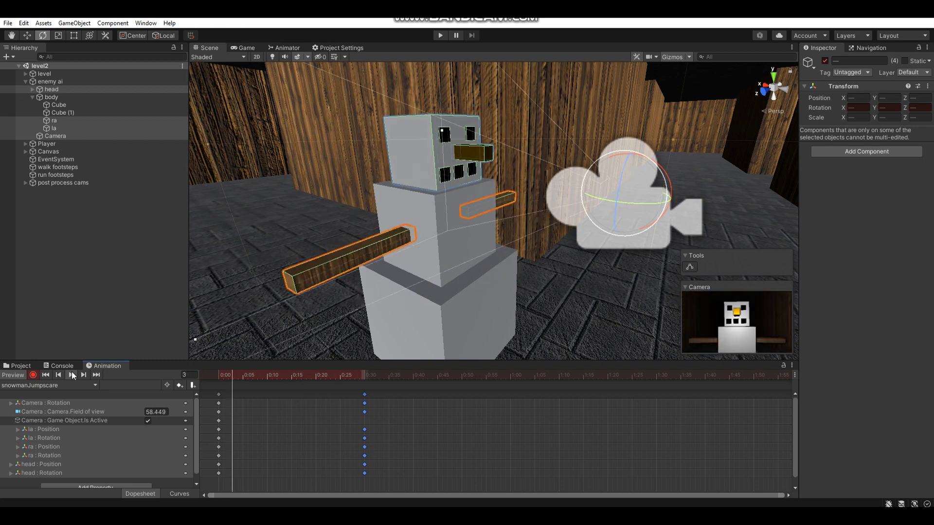
pyautogui.click(72, 372)
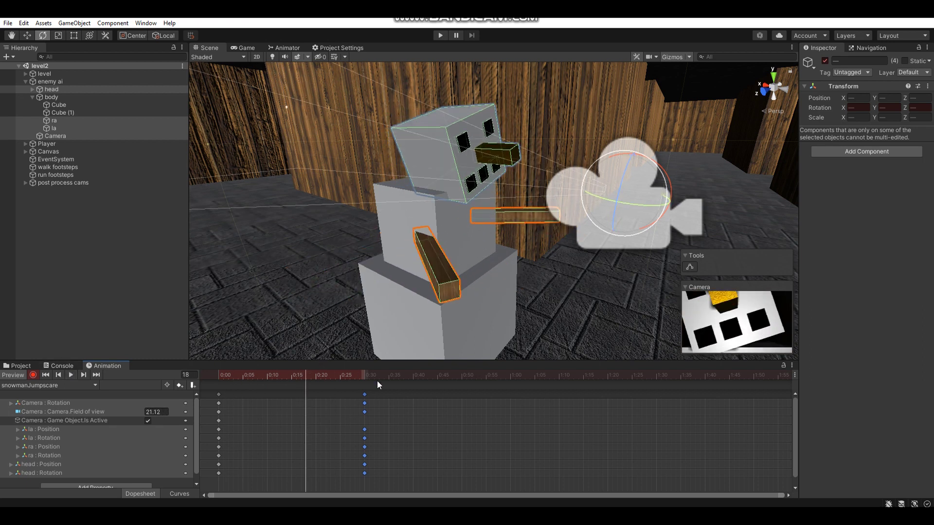
# Check the end pose, return to frame 0, stop recording and select enemy ai
pyautogui.click(352, 375)
pyautogui.moveTo(332, 378); pyautogui.dragTo(214, 375)
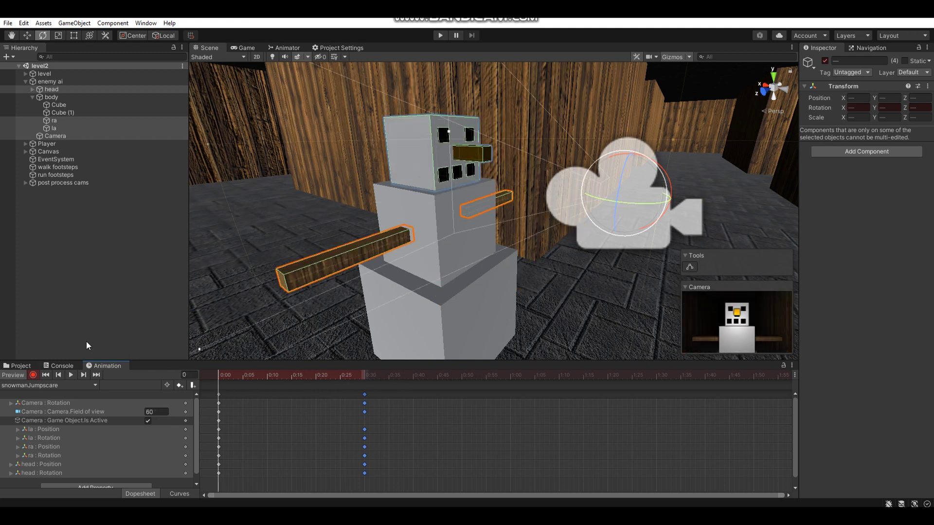
pyautogui.click(36, 375)
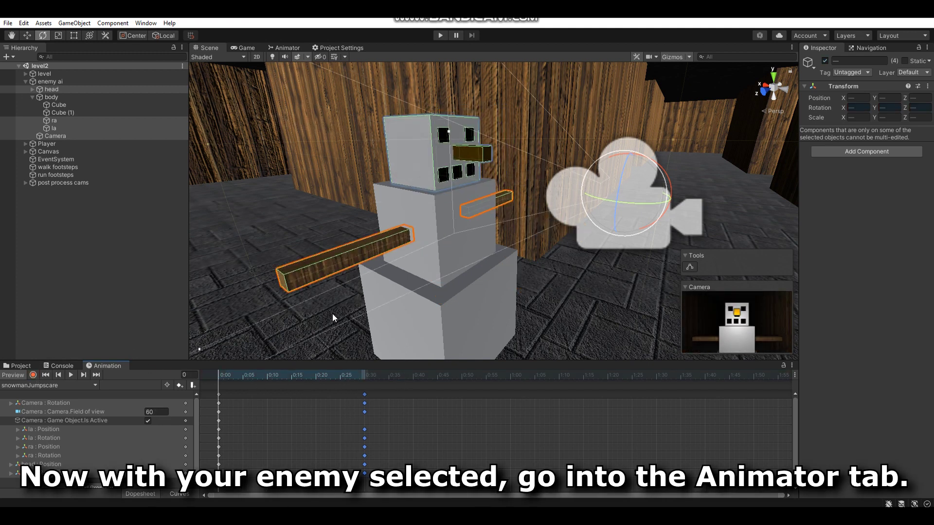
pyautogui.click(131, 80)
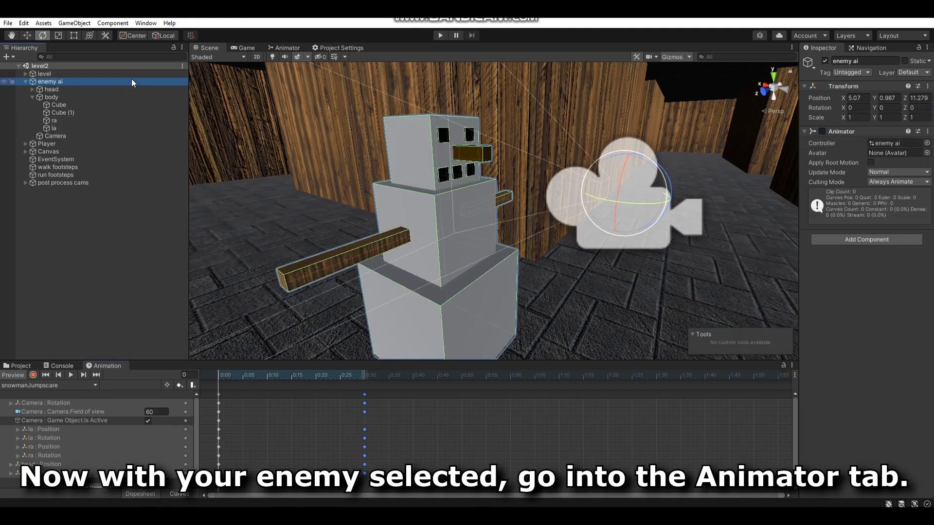
# Show the enemy AI Animator and add the trigger parameters idle and walk
pyautogui.click(282, 50)
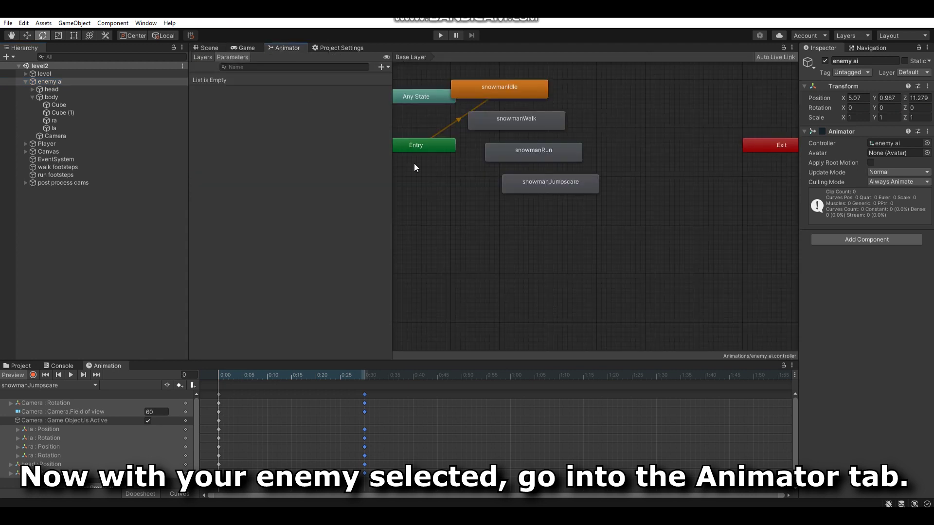
pyautogui.click(385, 67)
pyautogui.click(402, 112)
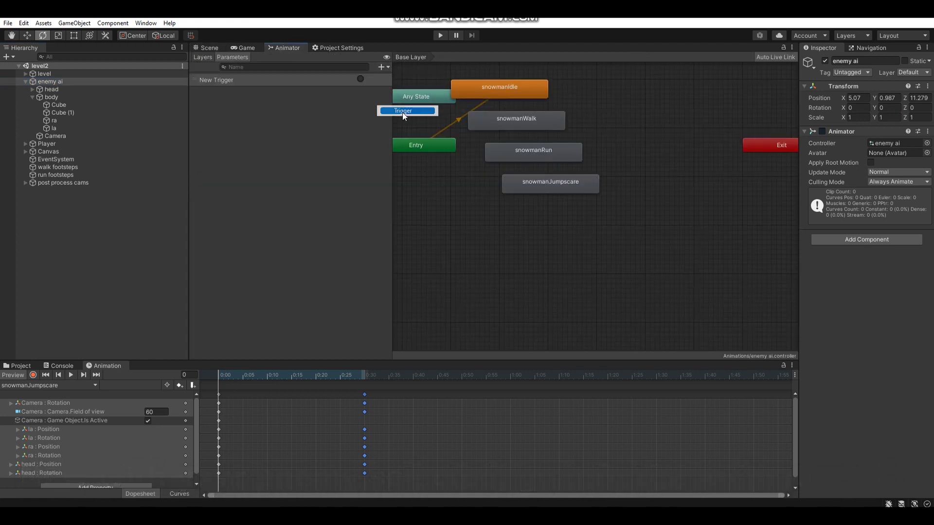
pyautogui.write('idle')
pyautogui.press('Return')
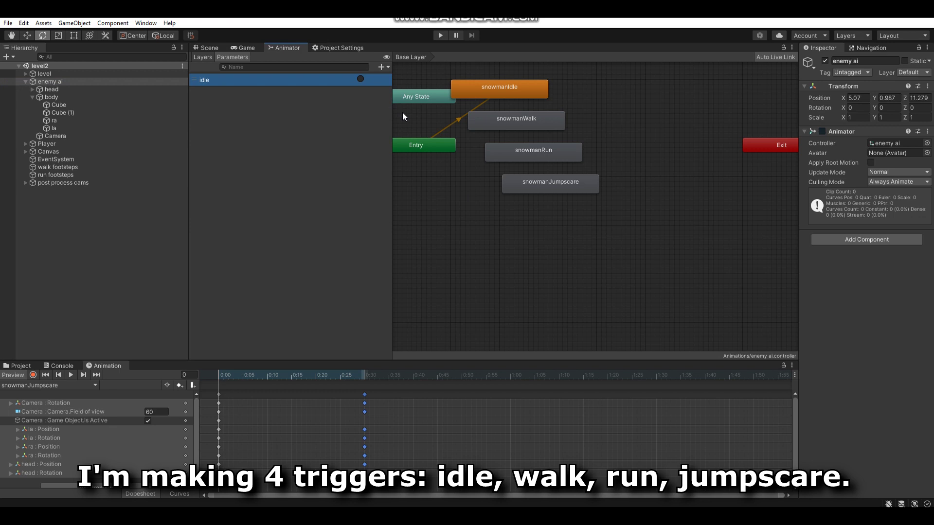
pyautogui.click(382, 67)
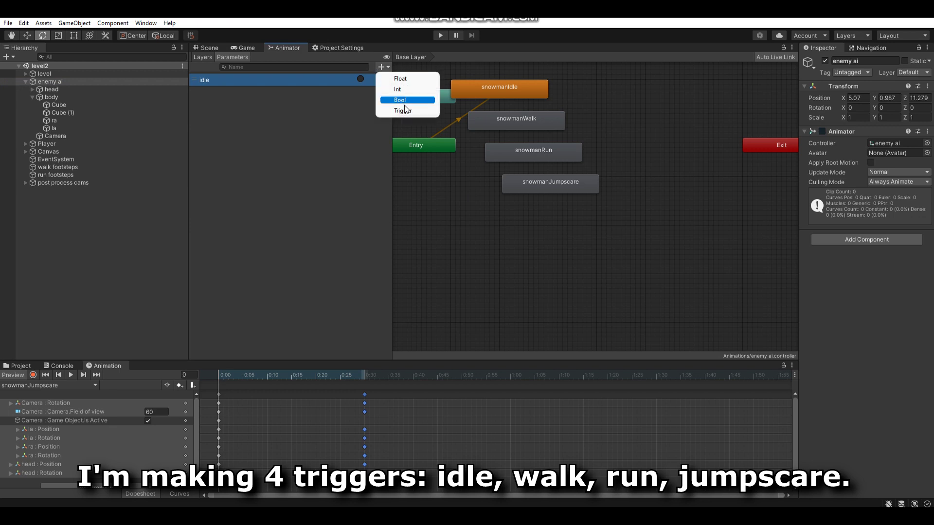
pyautogui.click(404, 108)
pyautogui.write('walk')
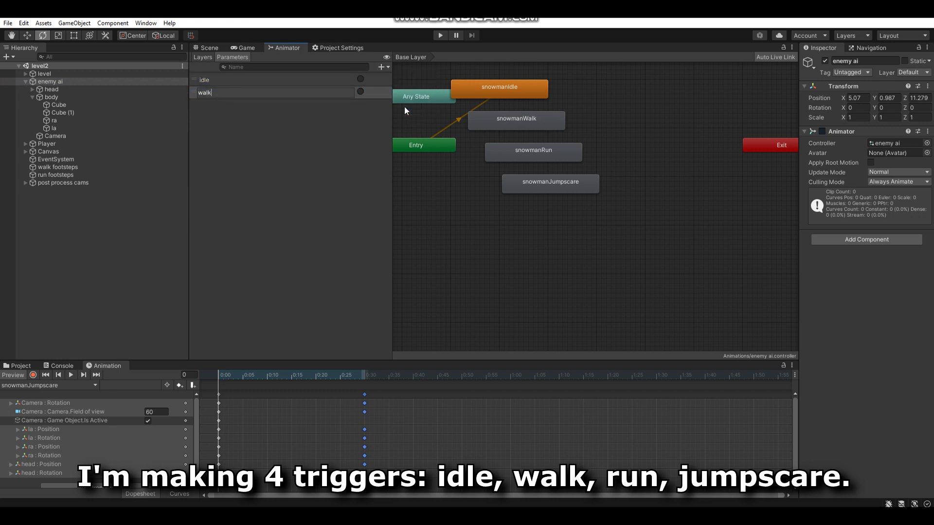
pyautogui.press('Return')
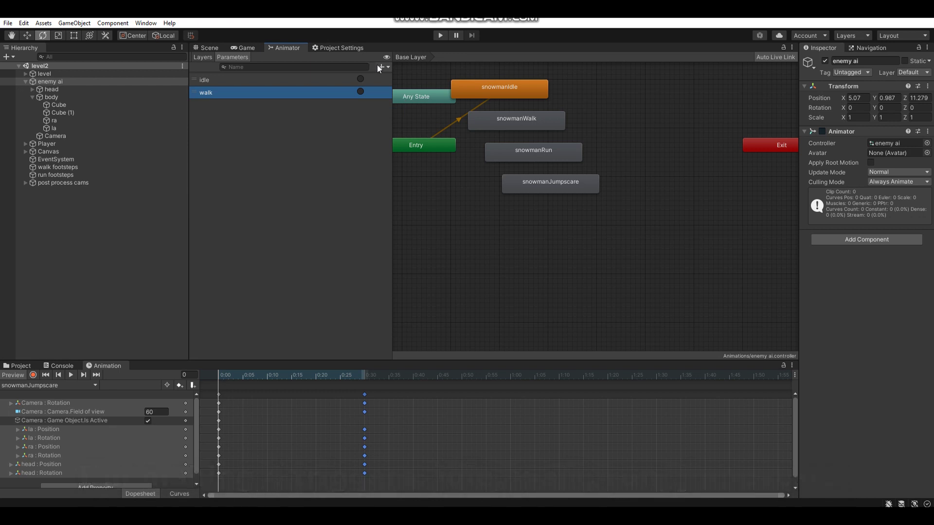
# Add two more trigger parameters, run and jumpscare
pyautogui.click(381, 67)
pyautogui.click(397, 111)
pyautogui.write('run')
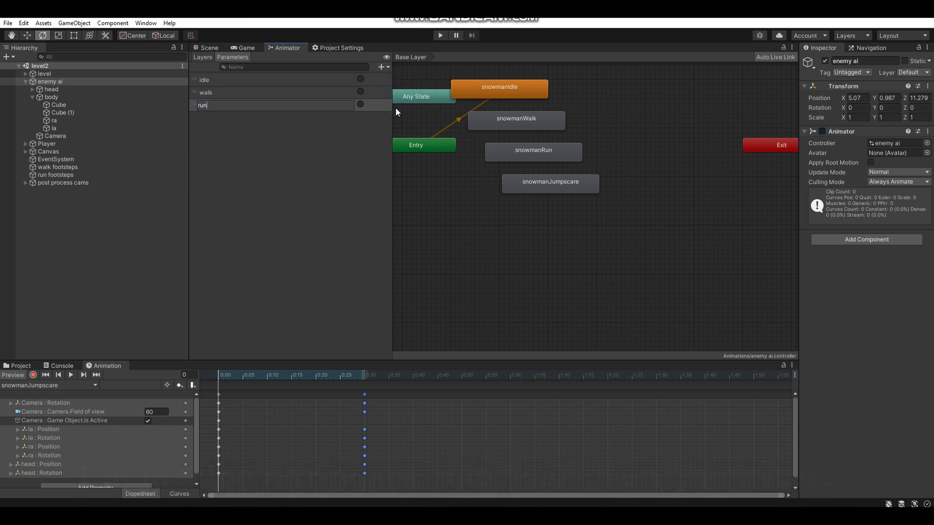
pyautogui.press('Return')
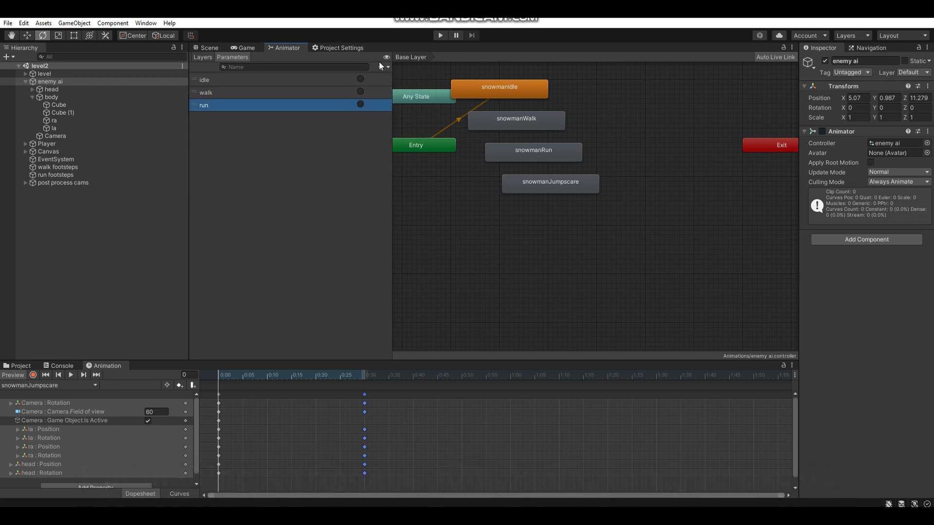
pyautogui.click(381, 67)
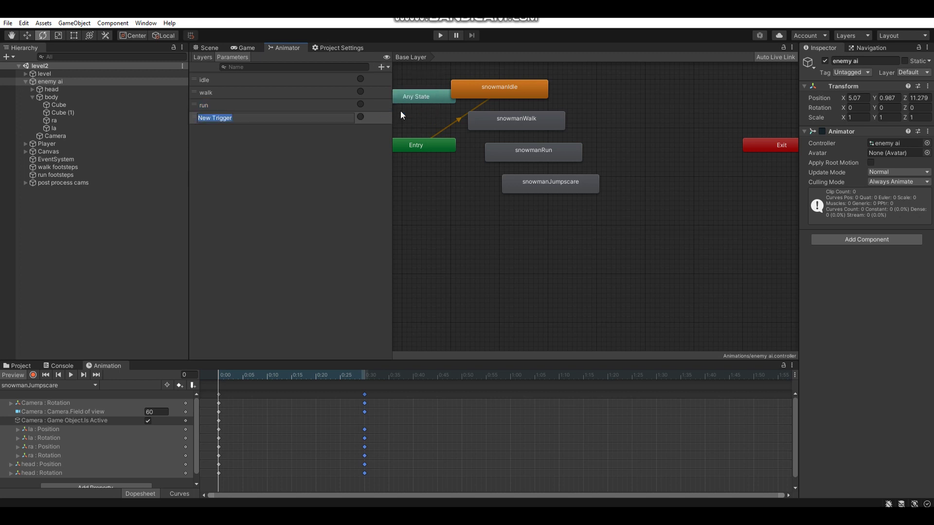
pyautogui.write('jumpscare')
pyautogui.press('Return')
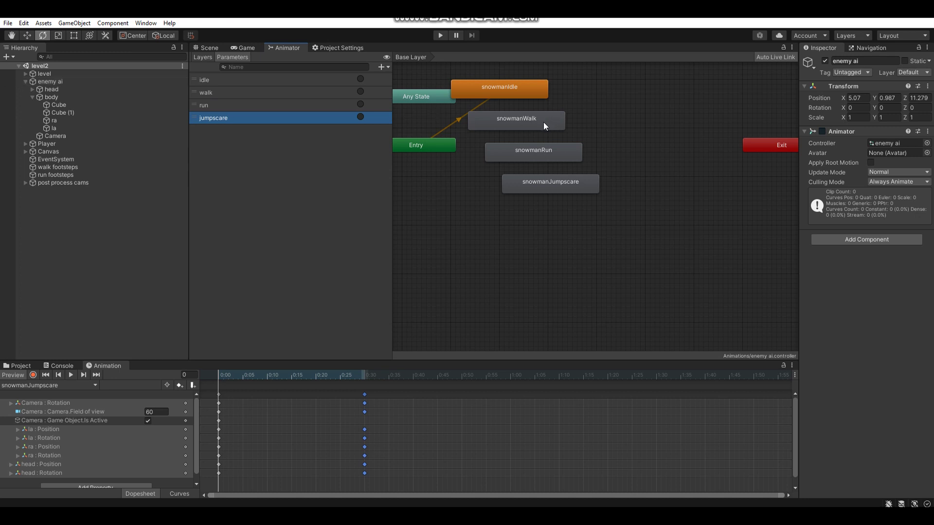
# Rearrange the snowman states and link snowmanIdle and snowmanWalk with transitions both ways
pyautogui.moveTo(544, 122); pyautogui.dragTo(652, 117)
pyautogui.moveTo(554, 153)
pyautogui.mouseDown()
pyautogui.moveTo(586, 166)
pyautogui.moveTo(546, 236)
pyautogui.mouseUp()
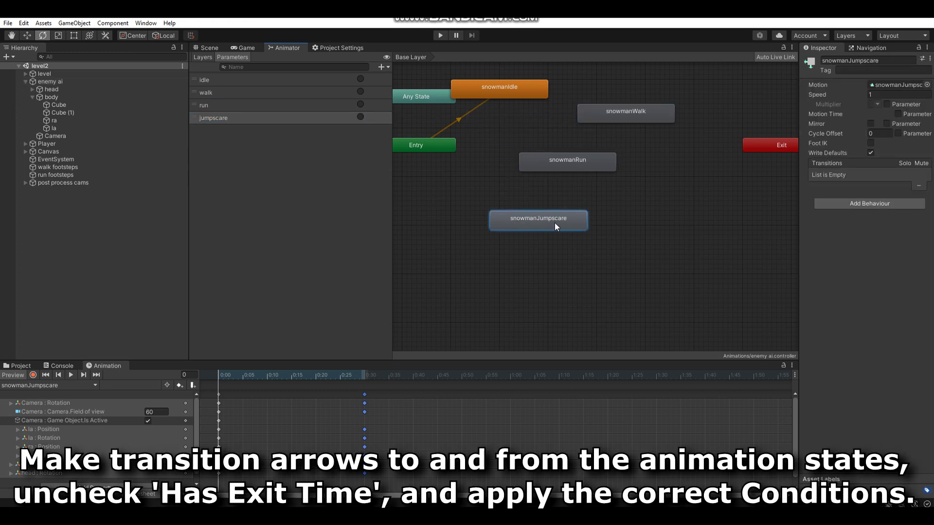
pyautogui.moveTo(568, 170); pyautogui.dragTo(650, 201)
pyautogui.rightClick(526, 90)
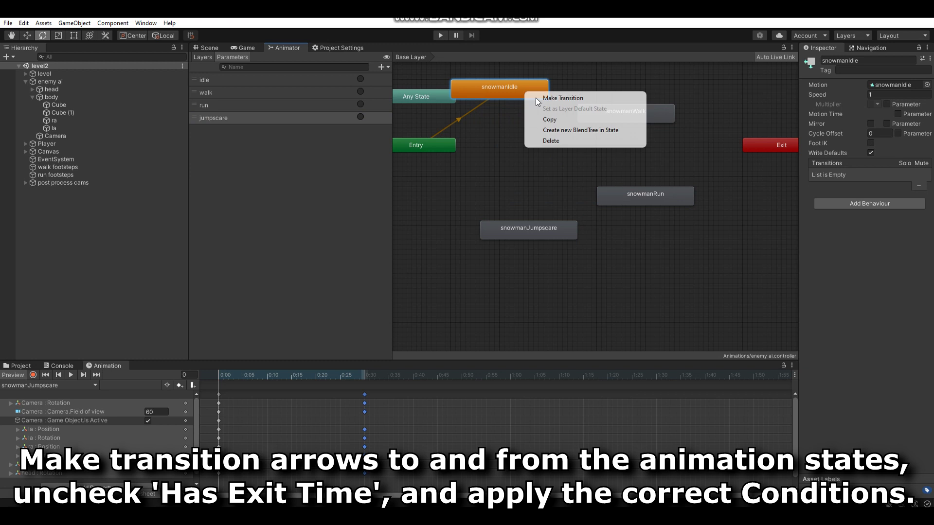
pyautogui.click(543, 96)
pyautogui.click(591, 115)
pyautogui.moveTo(591, 115); pyautogui.dragTo(605, 129)
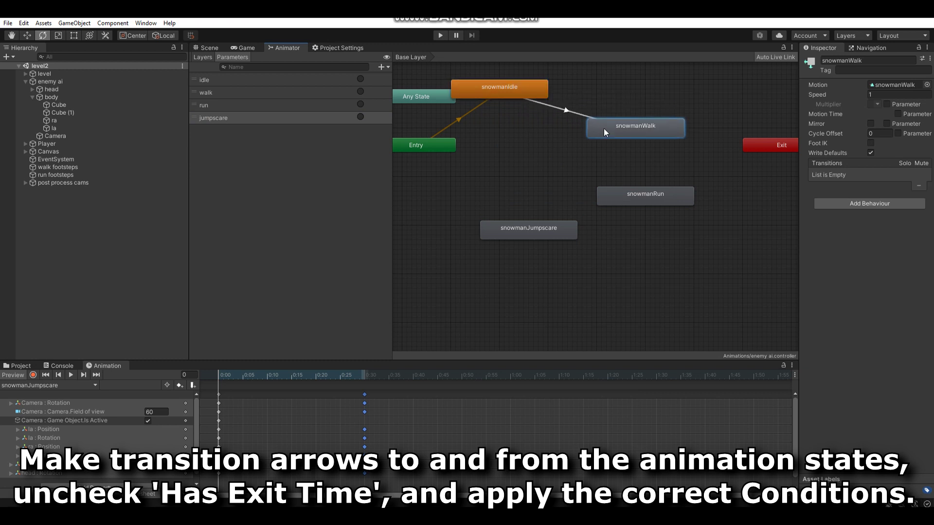
pyautogui.rightClick(605, 129)
pyautogui.click(632, 135)
pyautogui.click(535, 95)
# Disable exit time on idle↔walk transitions, conditioning idle→walk on walk and walk→idle on idle
pyautogui.click(560, 108)
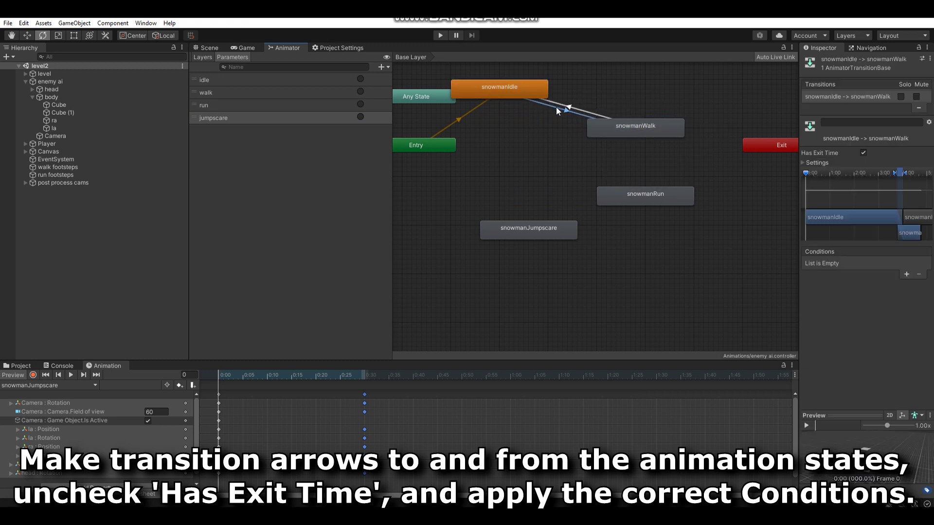
pyautogui.click(863, 154)
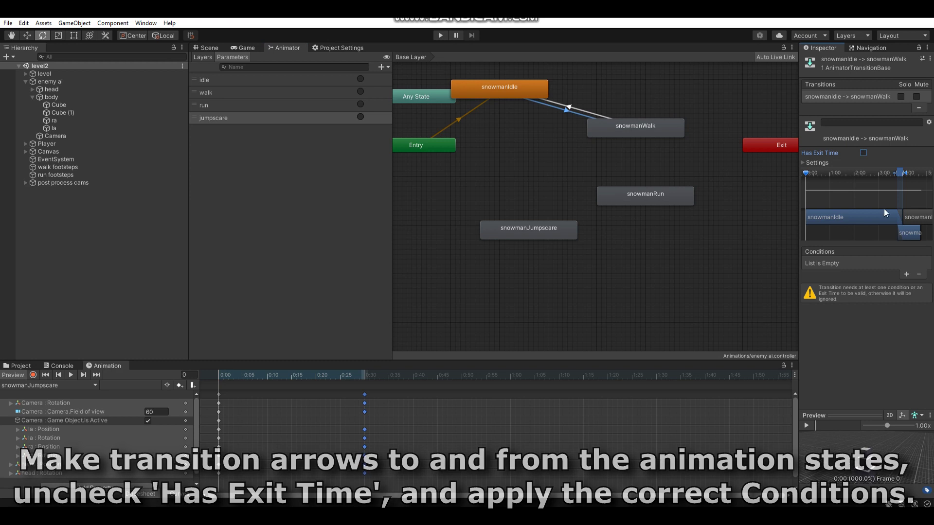
pyautogui.click(906, 274)
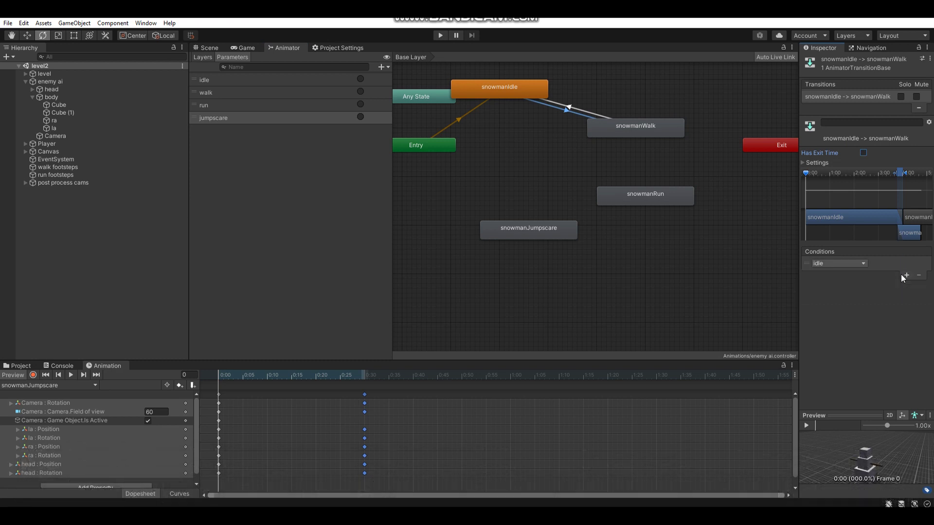
pyautogui.click(844, 265)
pyautogui.click(825, 303)
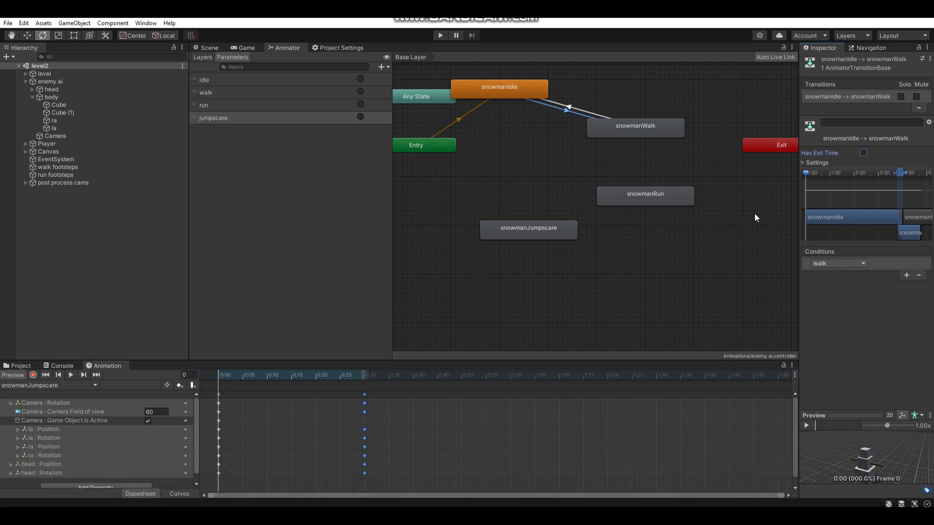
pyautogui.click(580, 114)
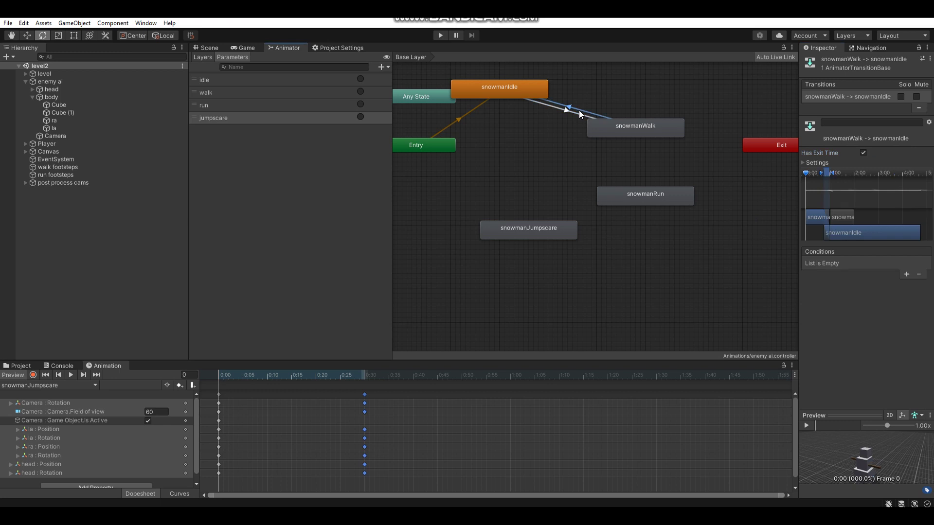
pyautogui.click(863, 153)
pyautogui.click(906, 275)
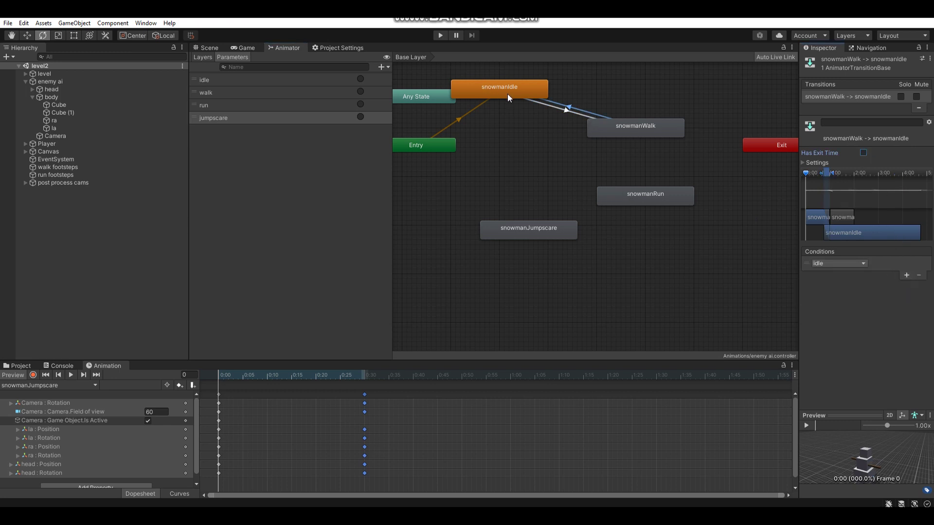
# Create transitions both ways between snowmanWalk and snowmanRun
pyautogui.rightClick(628, 126)
pyautogui.click(643, 128)
pyautogui.click(639, 205)
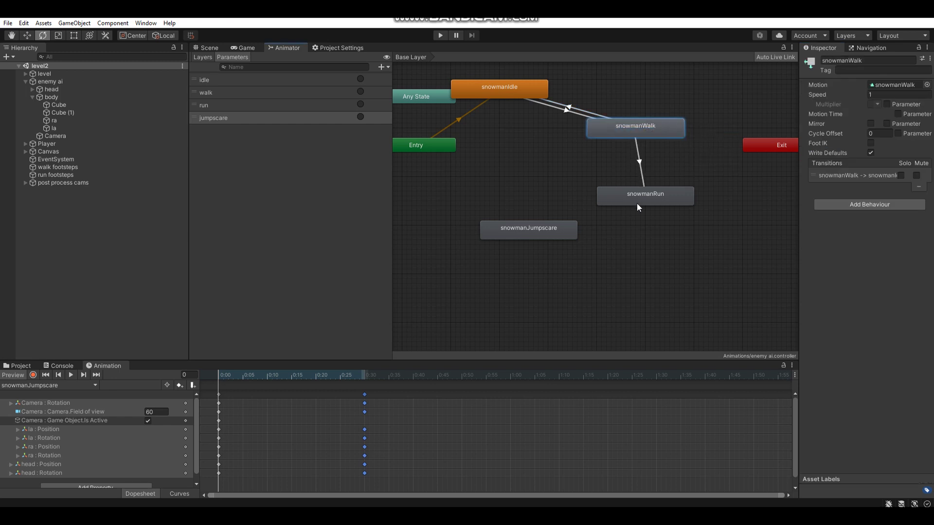
pyautogui.rightClick(644, 194)
pyautogui.click(662, 200)
pyautogui.click(645, 135)
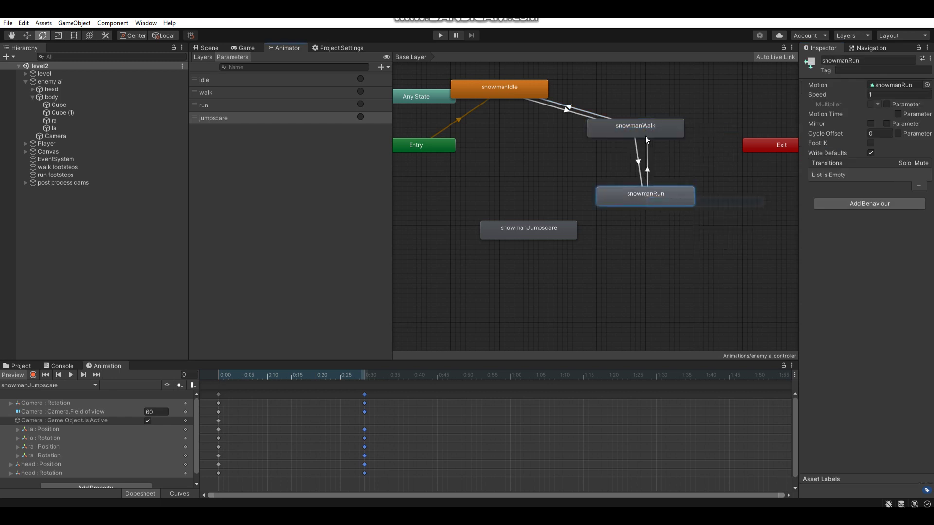
# Disable exit time on walk↔run transitions, conditioning walk→run on run and run→walk on walk
pyautogui.click(640, 162)
pyautogui.click(863, 153)
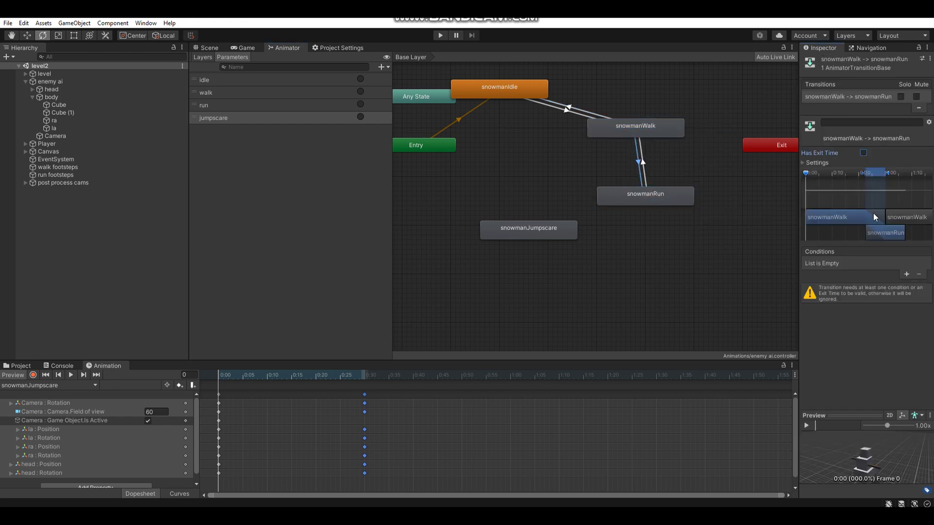
pyautogui.click(906, 275)
pyautogui.click(832, 263)
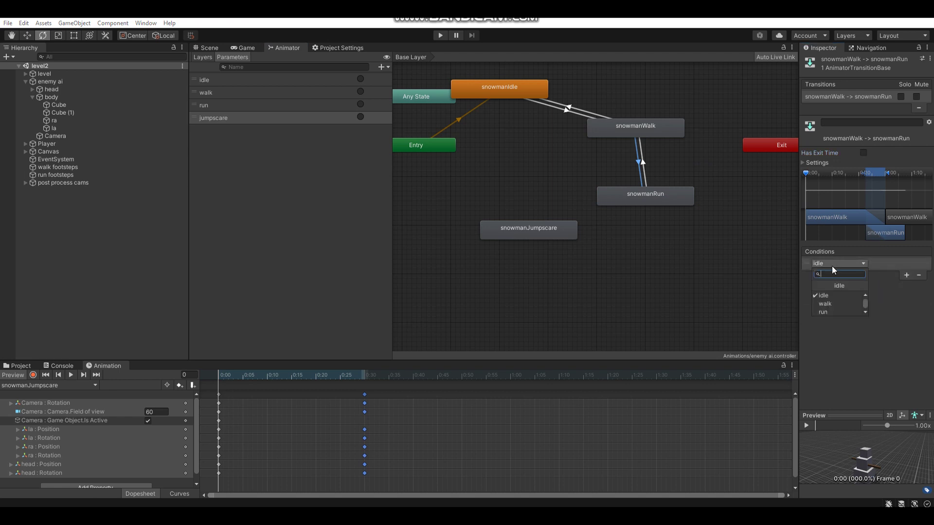
pyautogui.click(833, 290)
pyautogui.click(643, 163)
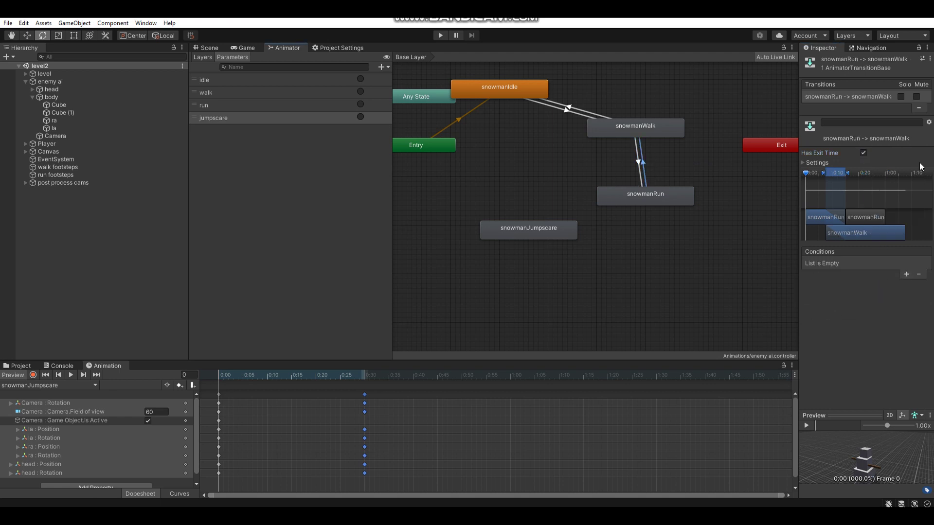
pyautogui.click(864, 153)
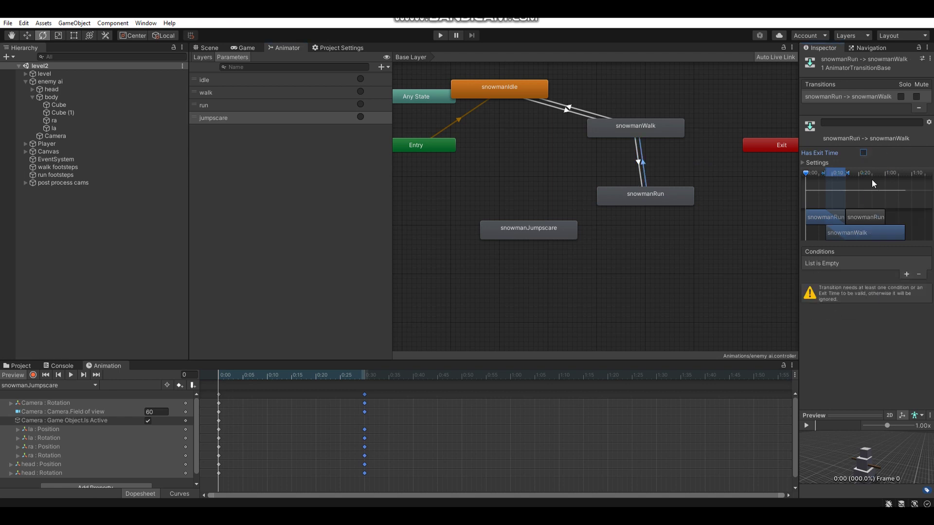
pyautogui.click(905, 276)
pyautogui.click(848, 269)
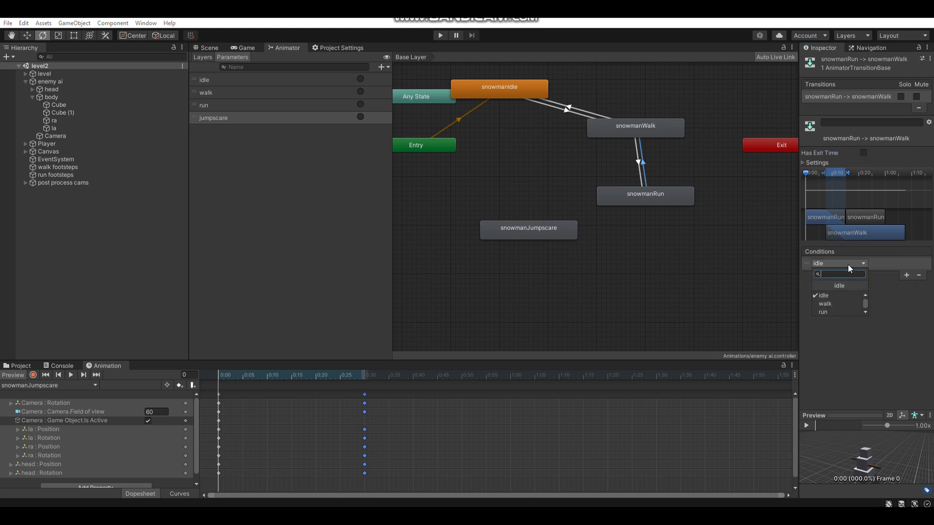
pyautogui.click(832, 305)
# Create transitions both ways between snowmanRun and snowmanIdle
pyautogui.rightClick(620, 197)
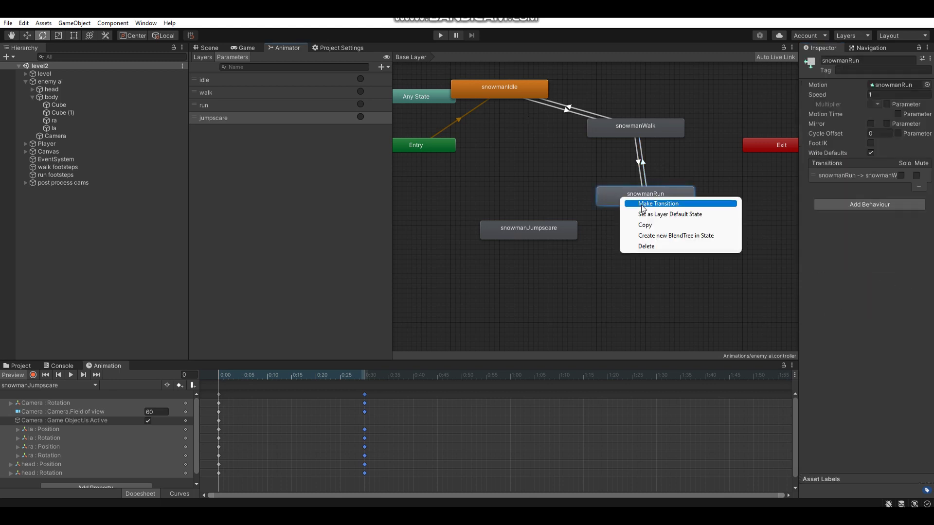
pyautogui.click(638, 202)
pyautogui.click(510, 99)
pyautogui.rightClick(511, 96)
pyautogui.click(549, 103)
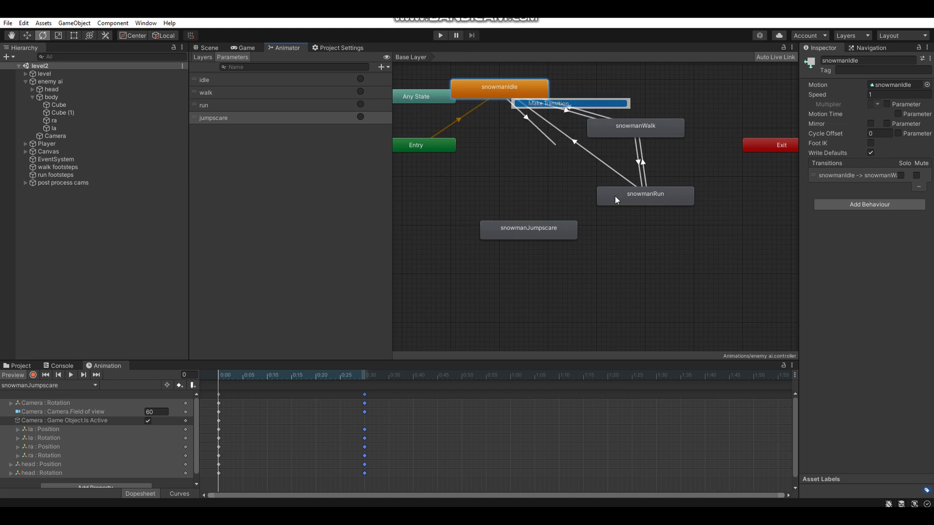
pyautogui.click(626, 194)
# Disable exit time on idle↔run transitions, conditioning idle→run on run and run→idle on idle
pyautogui.click(568, 144)
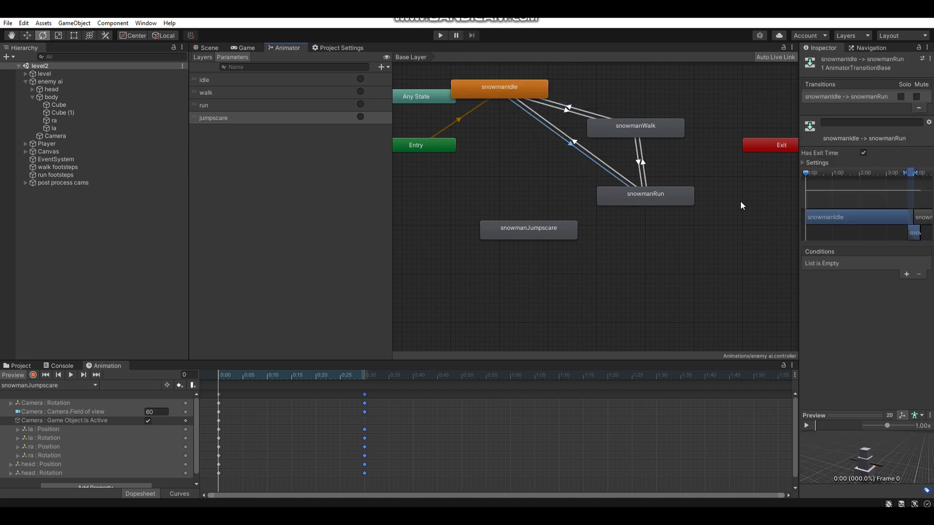
pyautogui.click(864, 152)
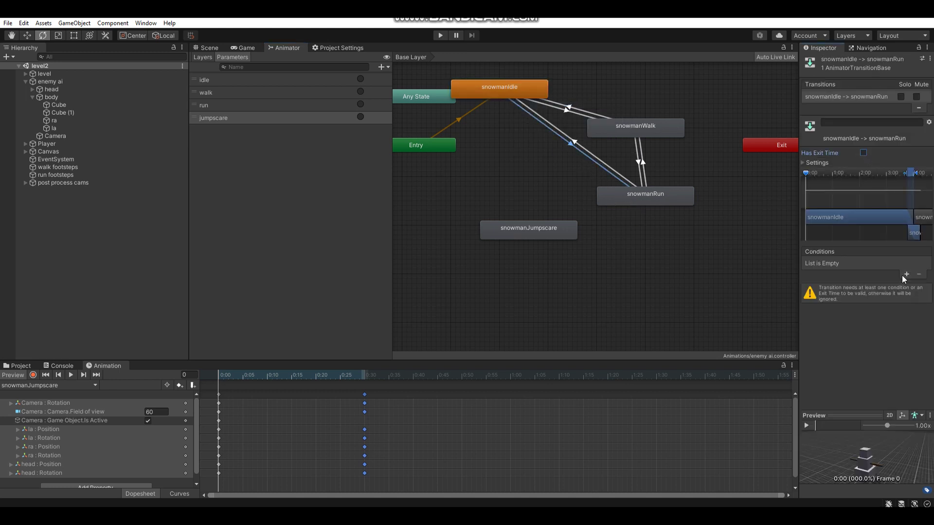
pyautogui.click(905, 275)
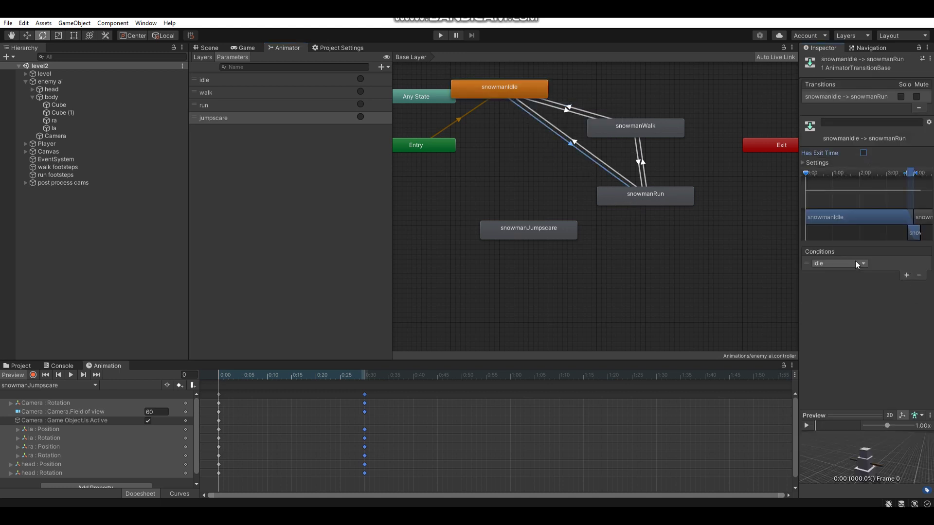
pyautogui.click(626, 171)
pyautogui.click(864, 153)
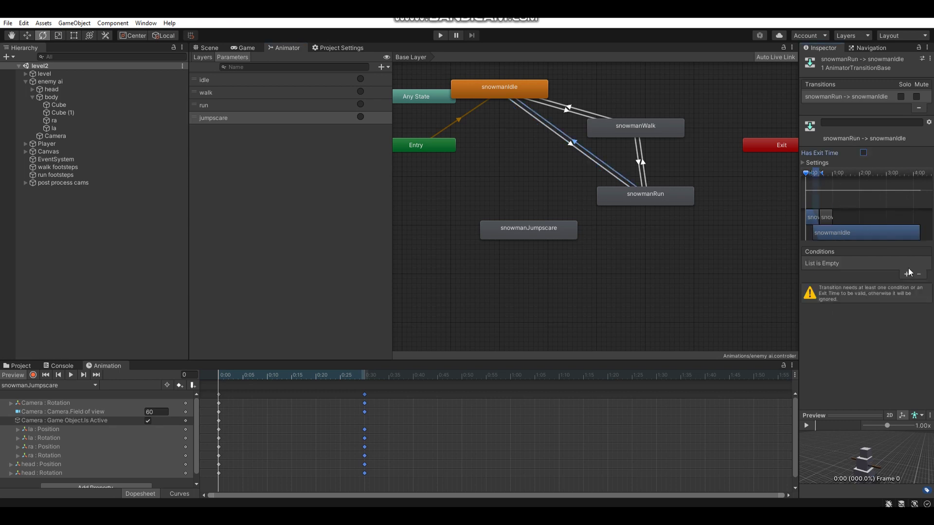
pyautogui.click(907, 275)
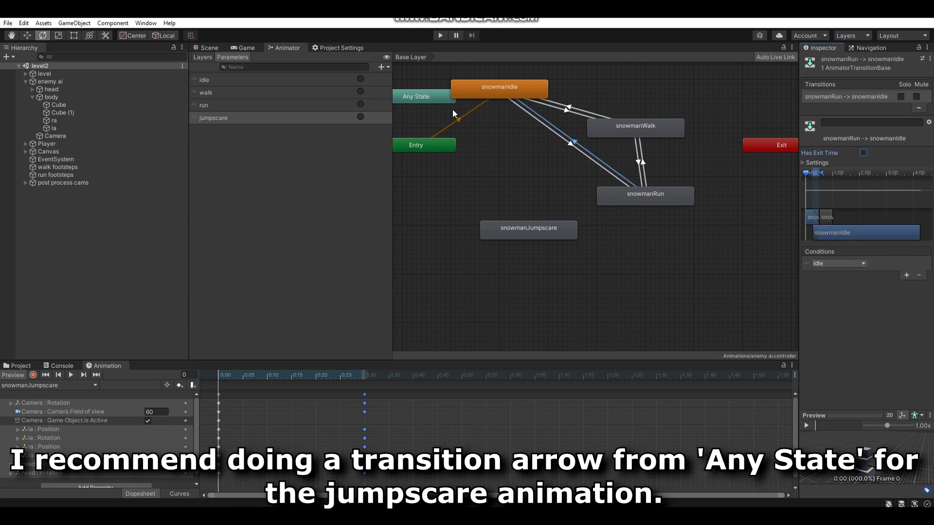
# Add an Any State transition to snowmanJumpscare conditioned on the jumpscare trigger
pyautogui.moveTo(436, 101); pyautogui.dragTo(525, 145)
pyautogui.rightClick(527, 146)
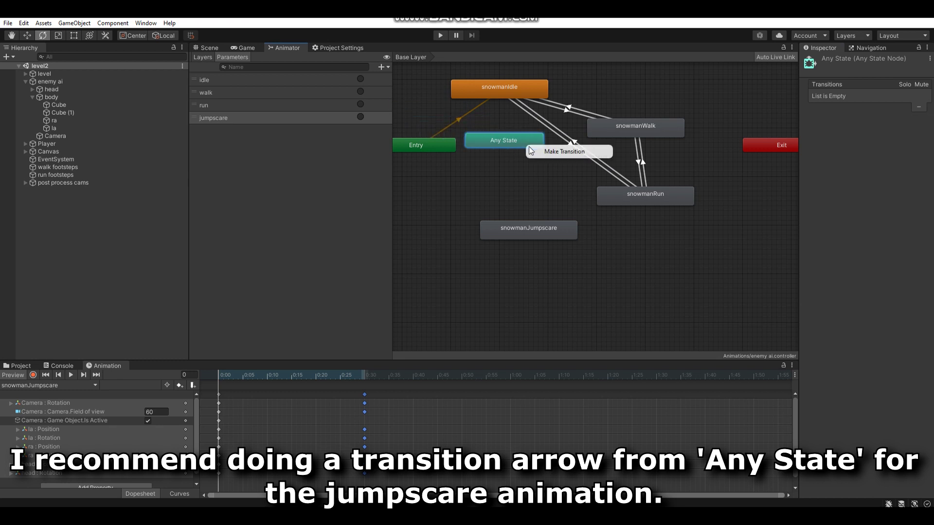
pyautogui.click(533, 151)
pyautogui.click(532, 227)
pyautogui.click(515, 188)
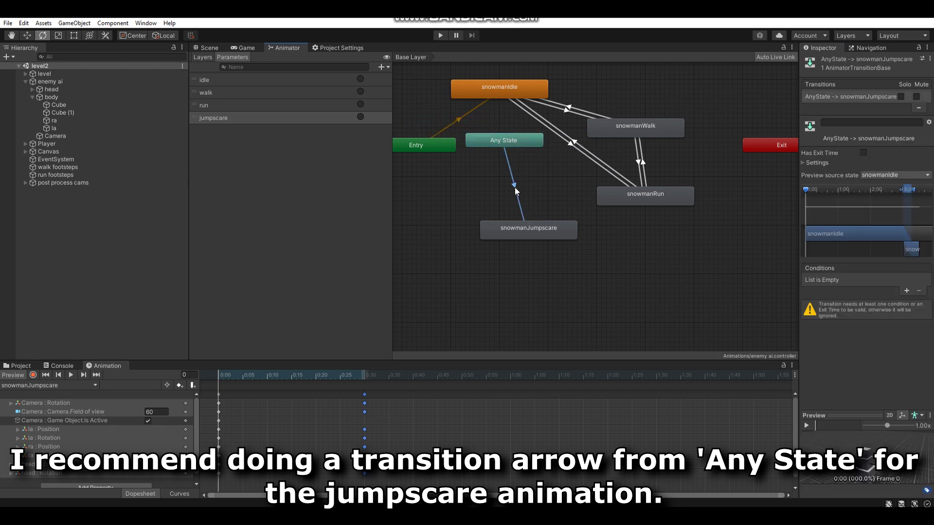
pyautogui.click(906, 291)
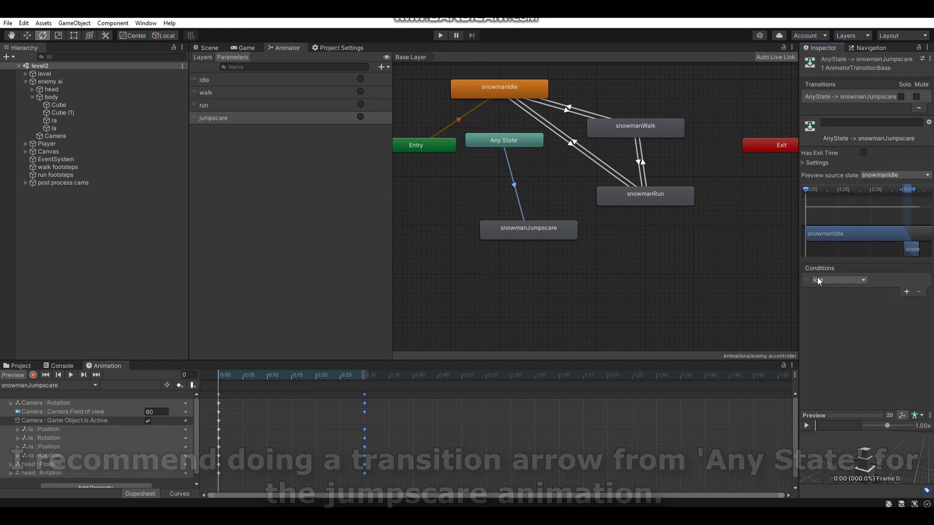
pyautogui.click(818, 280)
pyautogui.click(832, 328)
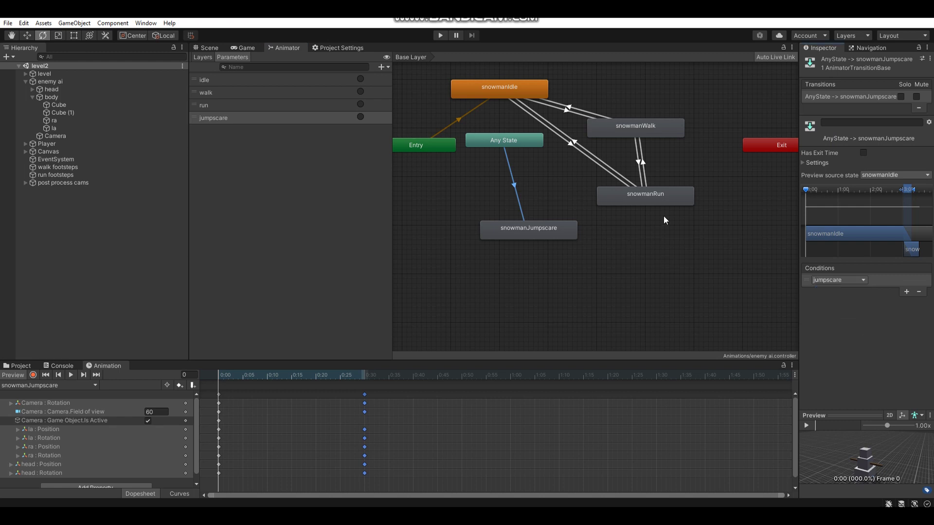
pyautogui.click(210, 47)
# Create a new C# script named enemyMonsterAI inside the Assets Scripts folder
pyautogui.click(17, 366)
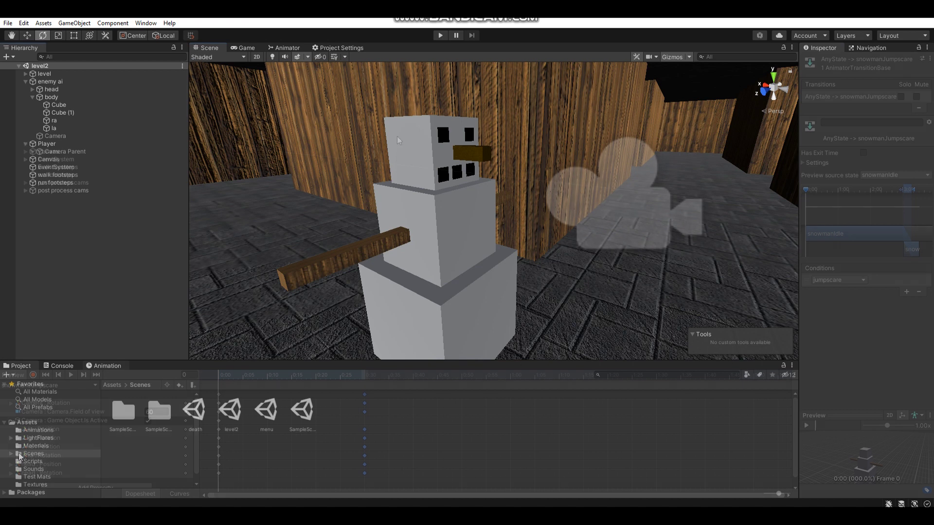
pyautogui.click(32, 461)
pyautogui.rightClick(320, 455)
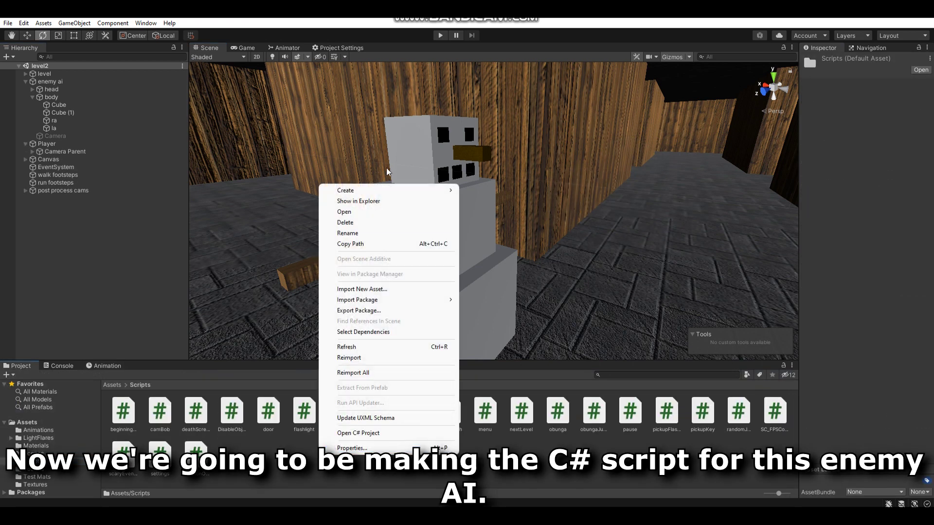
pyautogui.moveTo(396, 190)
pyautogui.click(488, 137)
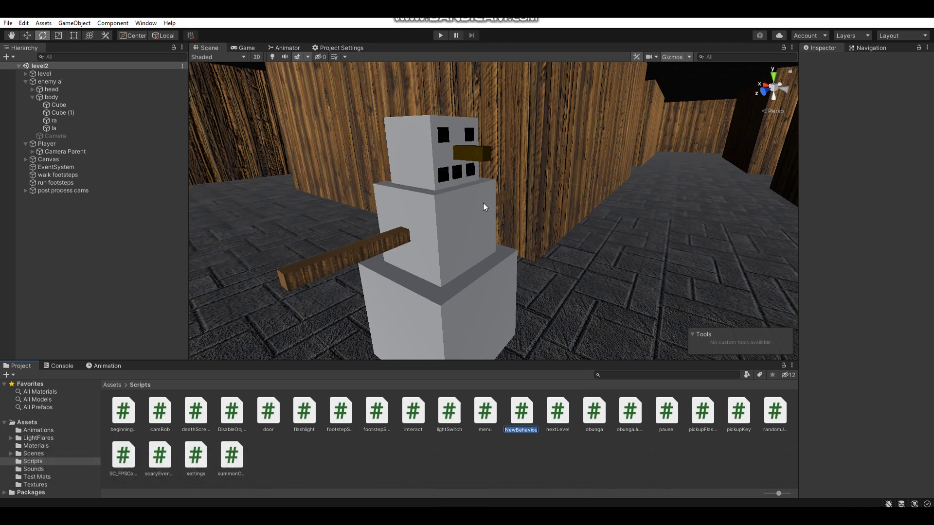
pyautogui.write('en')
pyautogui.write('st')
pyautogui.write('erAI')
pyautogui.press('Return')
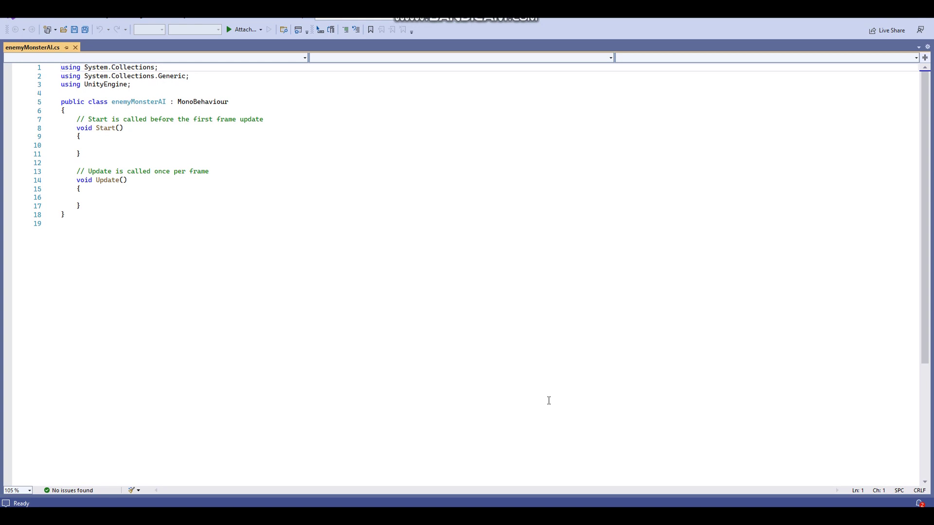
# Delete the template Start and Update methods from enemyMonsterAI
pyautogui.click(814, 516)
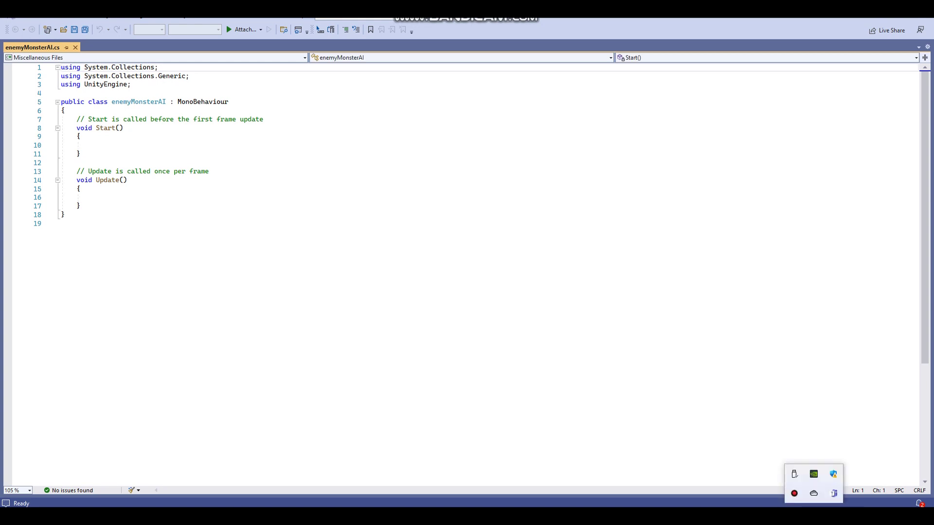
pyautogui.click(742, 481)
pyautogui.moveTo(112, 206); pyautogui.dragTo(76, 119)
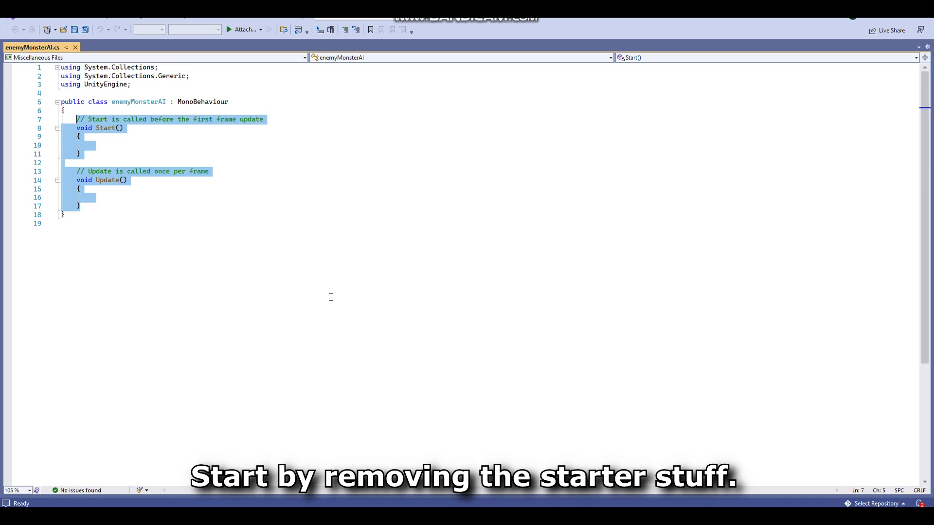
pyautogui.press('Delete')
# Declare fields public NavMeshAgent ai, public Animator aiAnim and a public bool
pyautogui.write('public ')
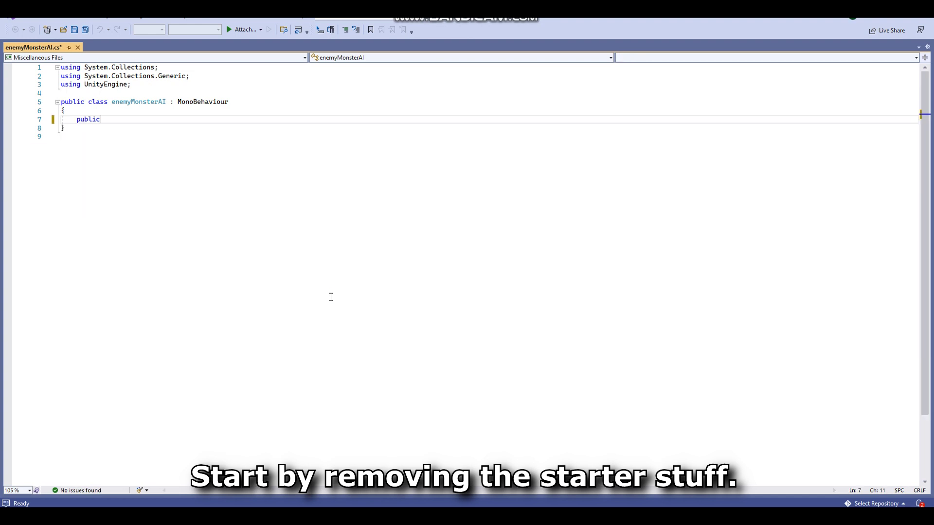
pyautogui.write('NavMesh')
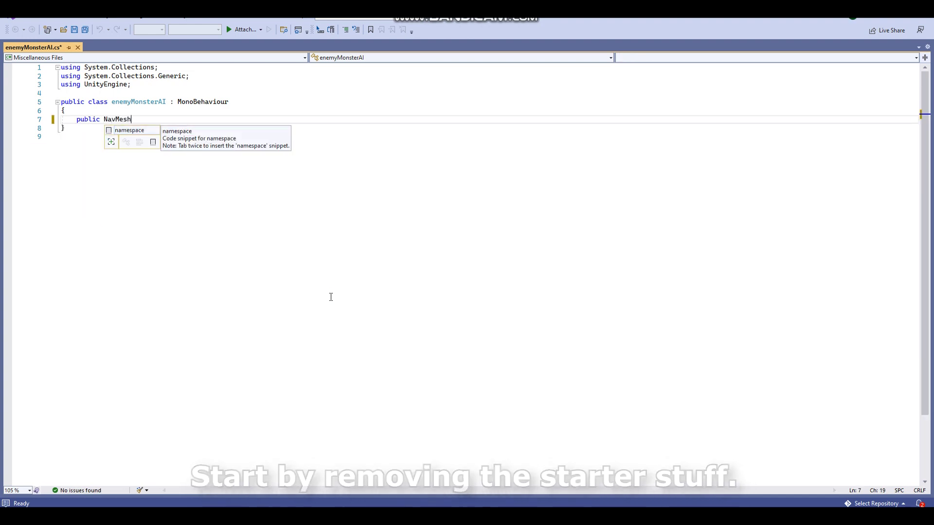
pyautogui.write('Agent')
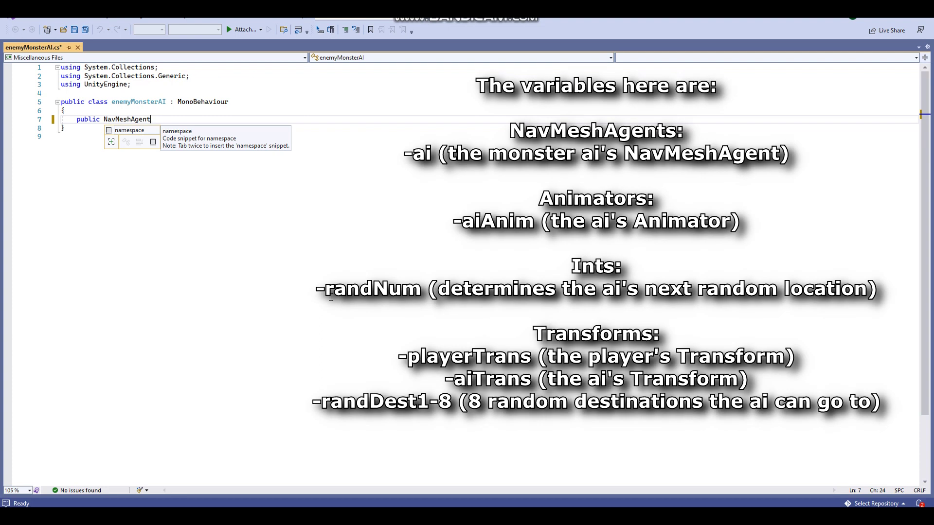
pyautogui.write(' snowm')
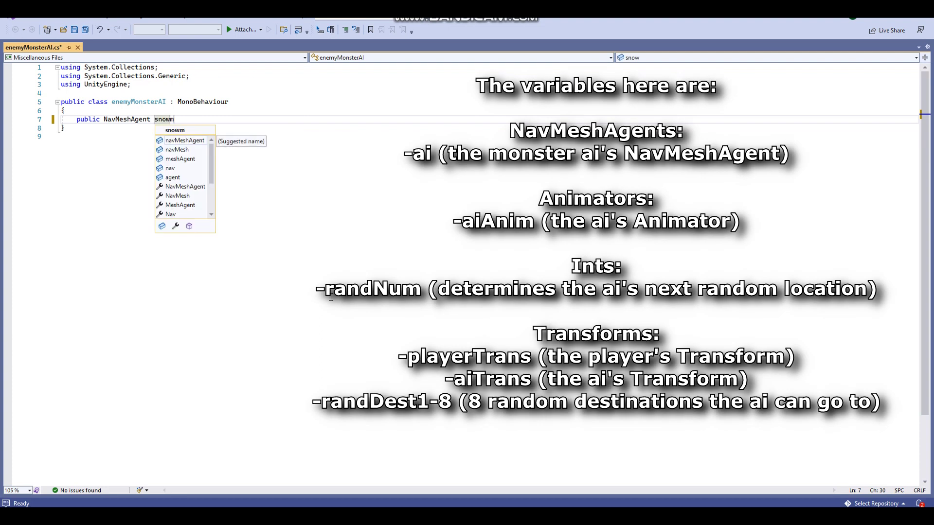
pyautogui.write('anAI')
pyautogui.hotkey('ctrl', 'shift', 'Left')
pyautogui.write('a')
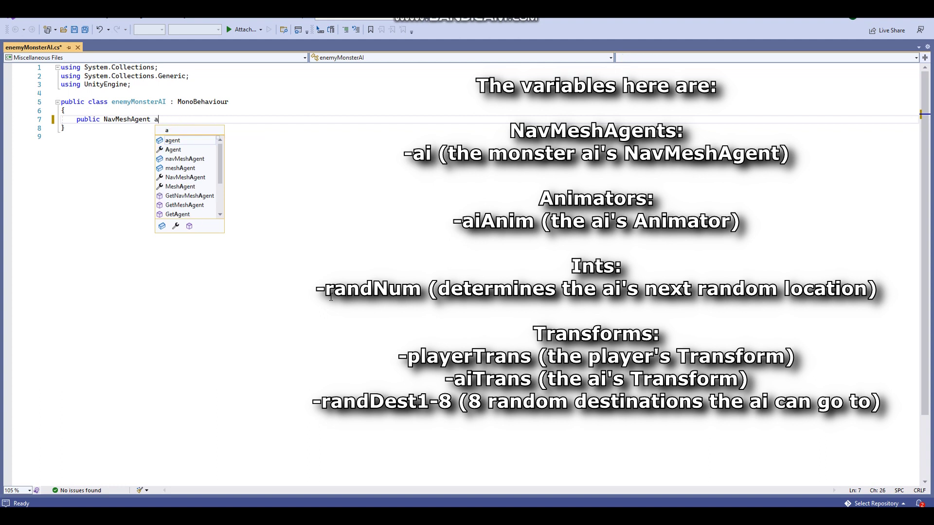
pyautogui.write('i;')
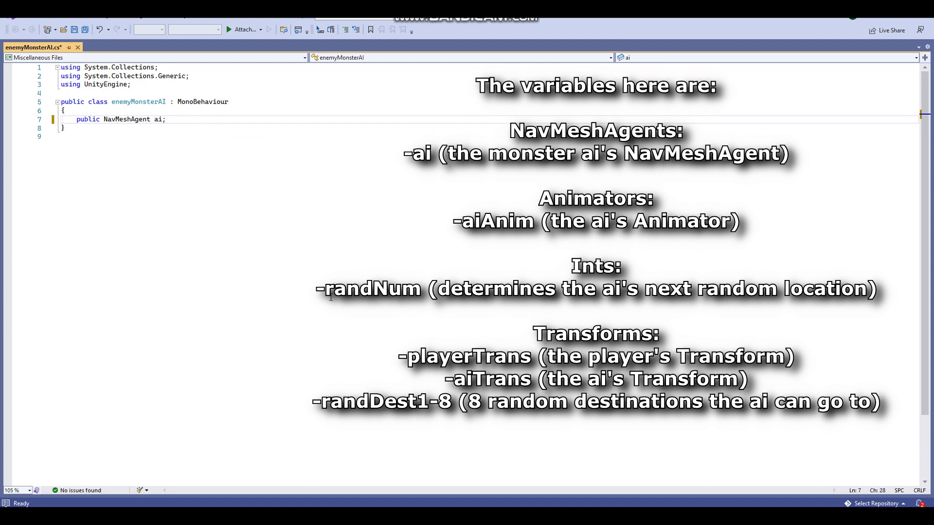
pyautogui.press('Return')
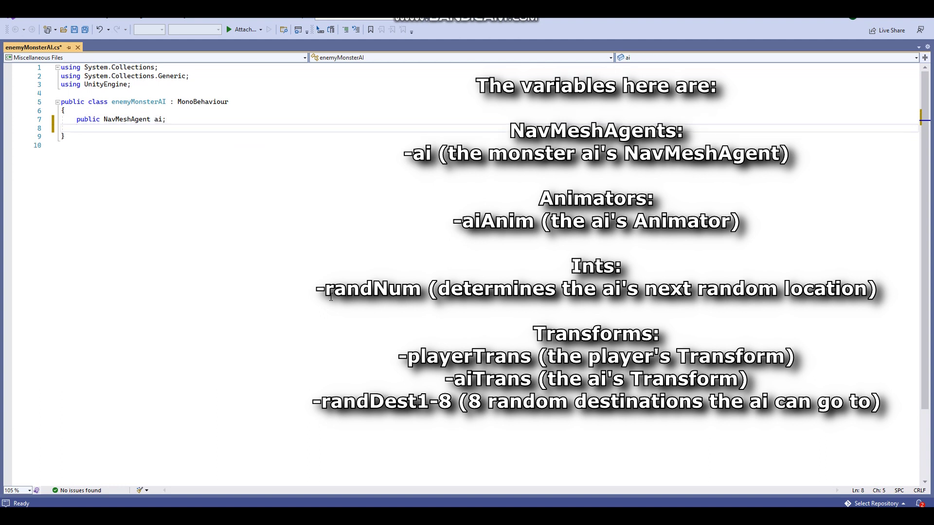
pyautogui.write('pu')
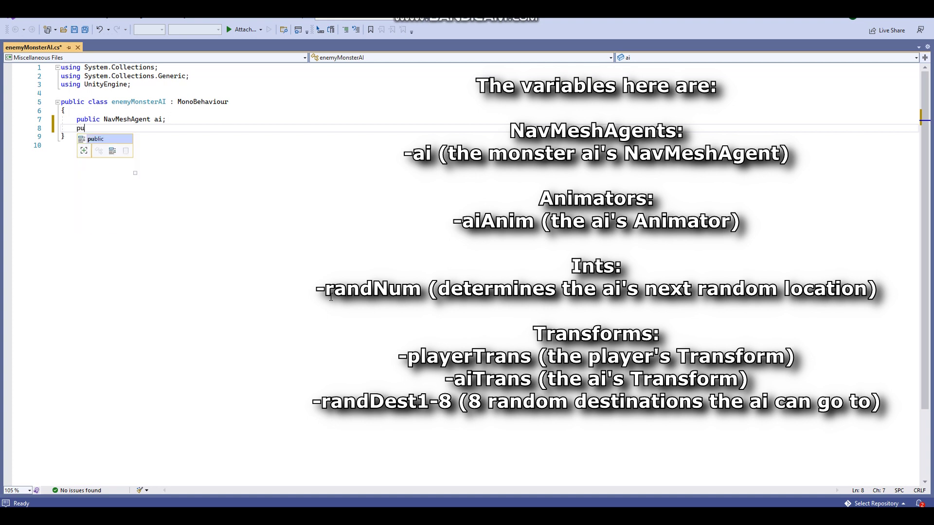
pyautogui.write('blic ')
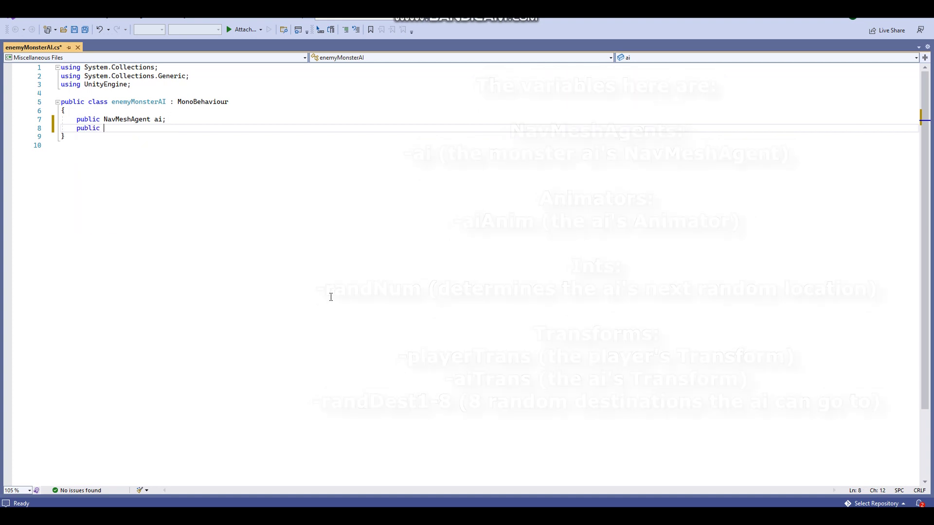
pyautogui.write('Animator')
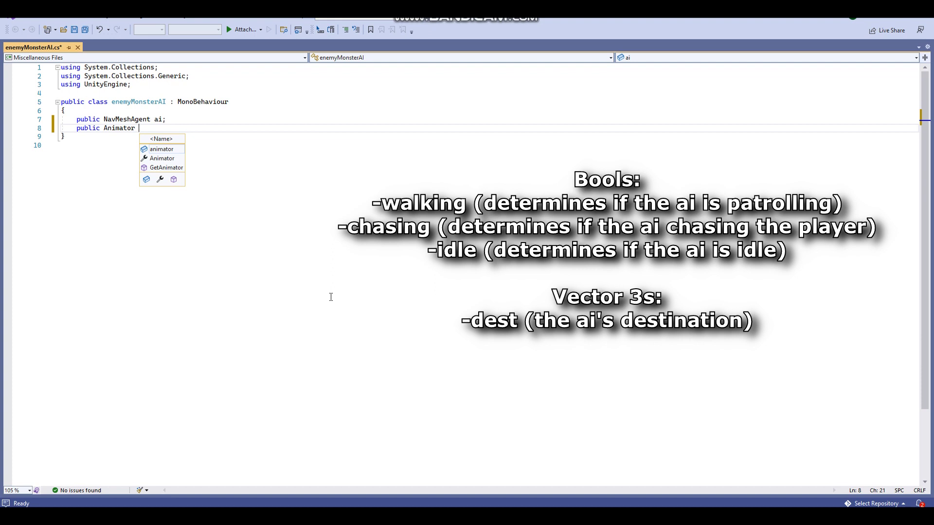
pyautogui.write(' aiAnim')
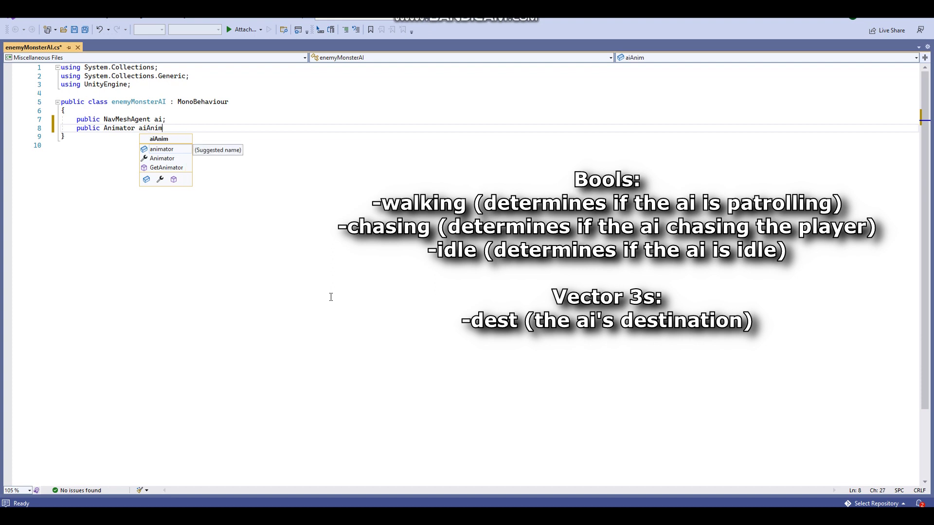
pyautogui.write(';')
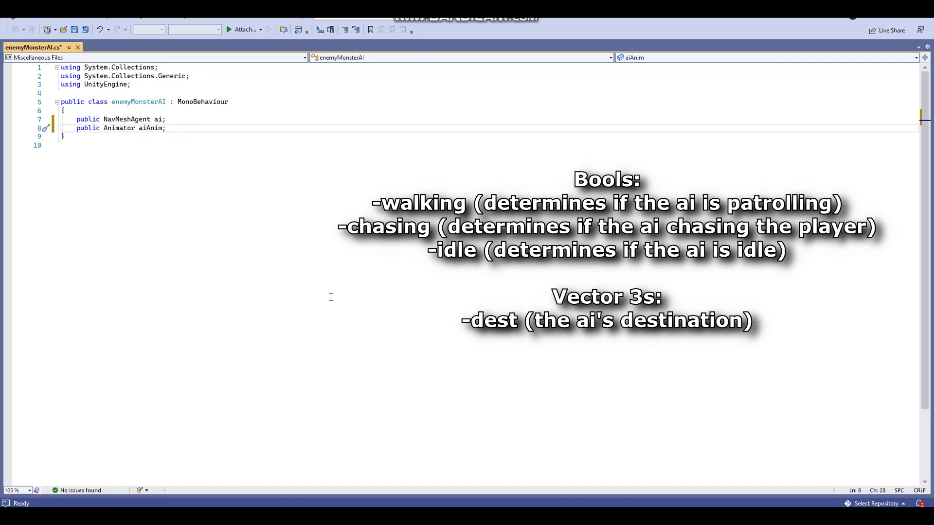
pyautogui.press('Return')
pyautogui.write('public b')
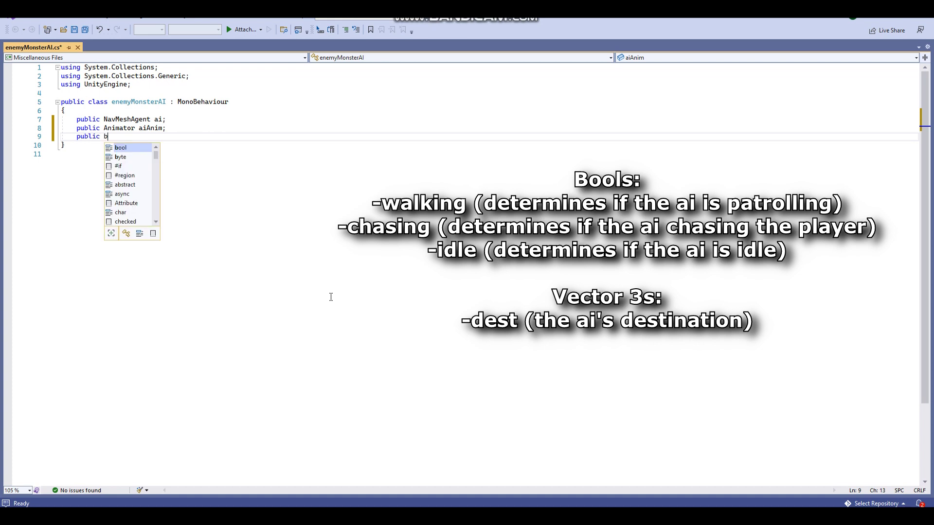
pyautogui.write('ool')
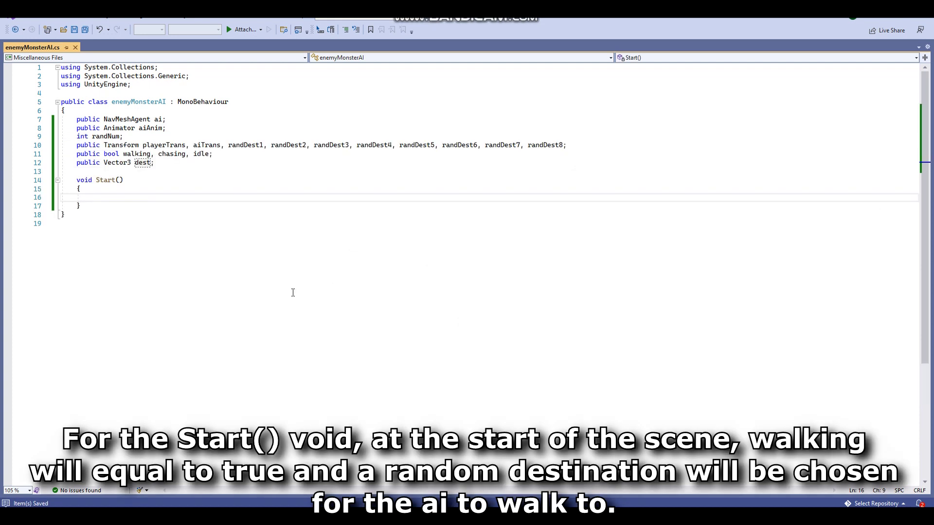
# In Start(), set walking = true and randNum = Random.Range(0, 8)
pyautogui.write('wa')
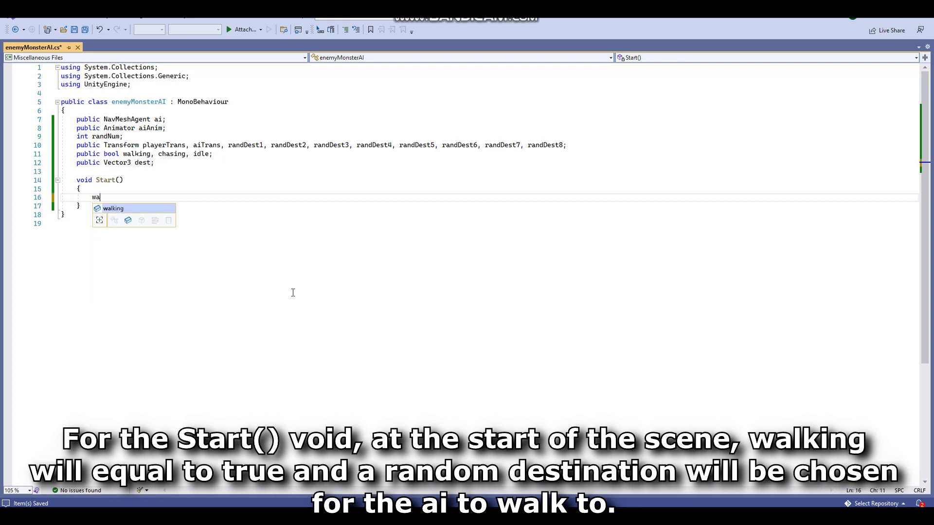
pyautogui.write('lking')
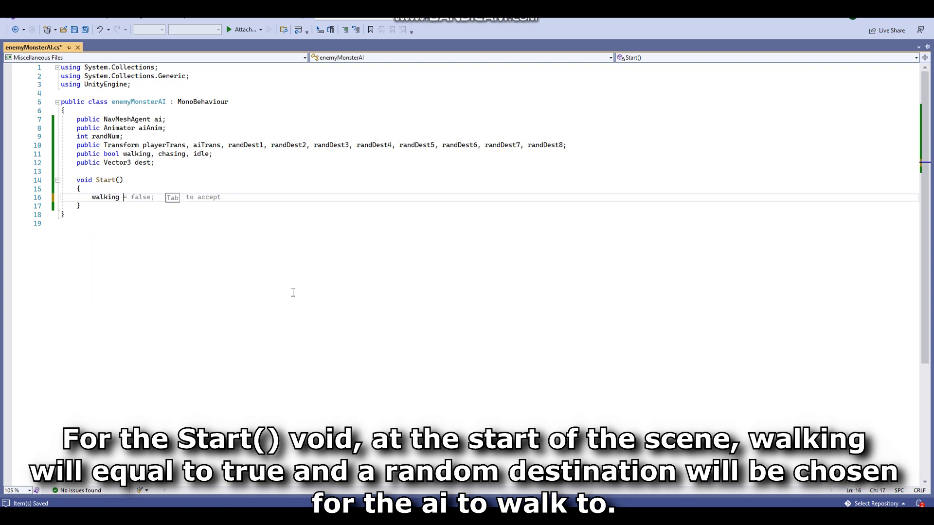
pyautogui.write(' = true;')
pyautogui.press('Return')
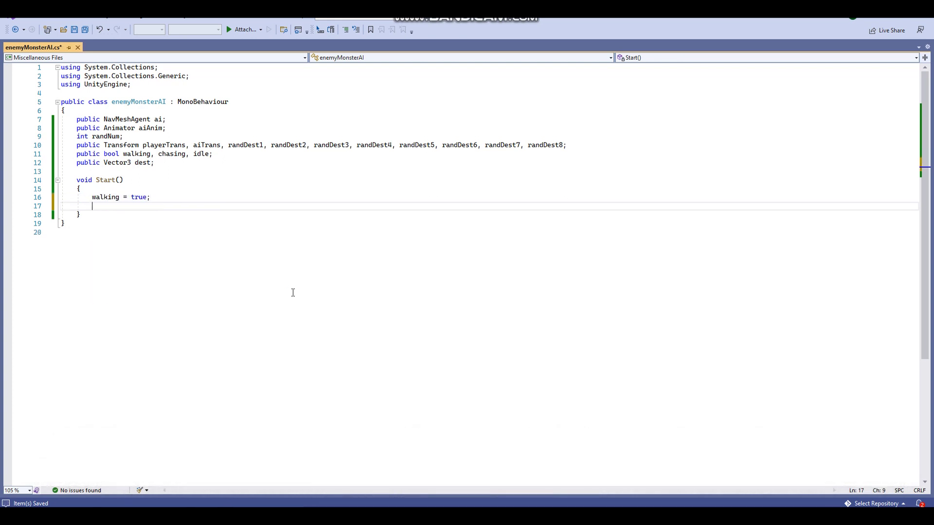
pyautogui.write('randNum = Rand')
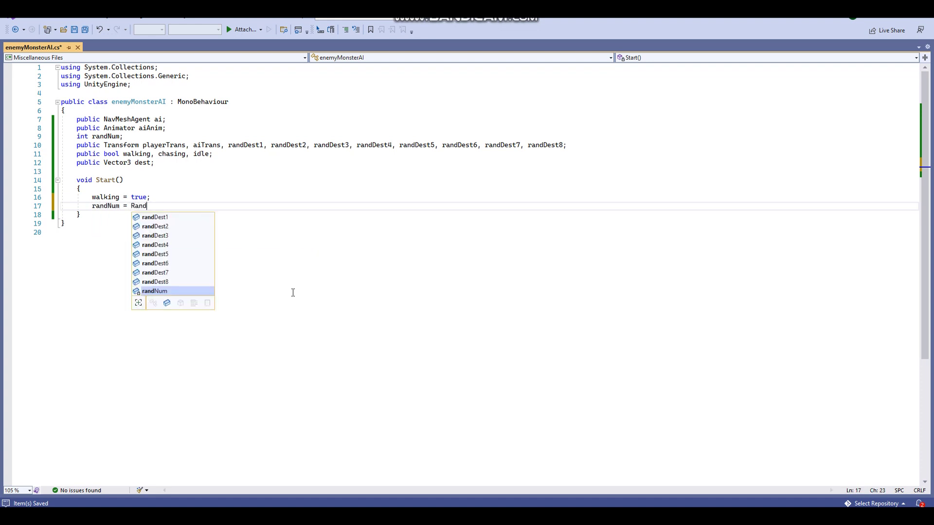
pyautogui.write('om.Range(0')
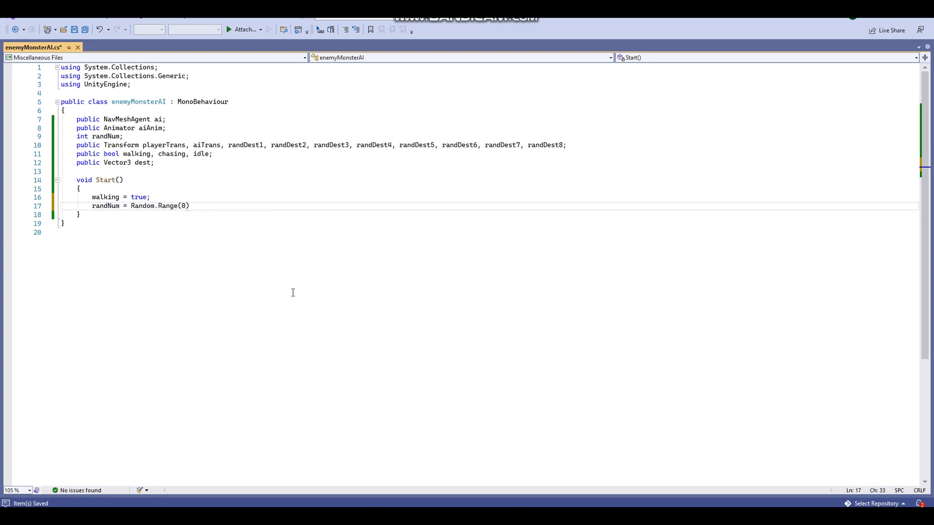
pyautogui.write(', 8){')
pyautogui.press('Return')
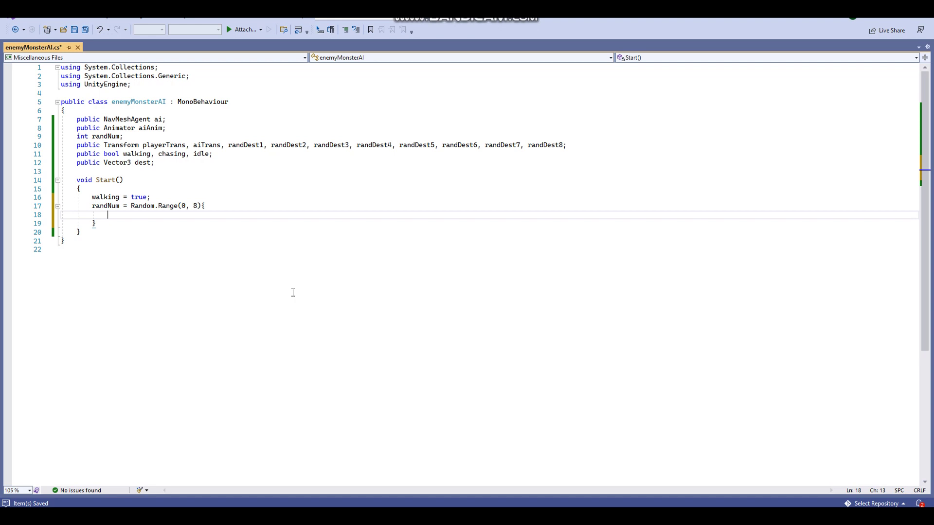
pyautogui.hotkey('ctrl', 'z')
pyautogui.hotkey('ctrl', 'z')
pyautogui.click(220, 206)
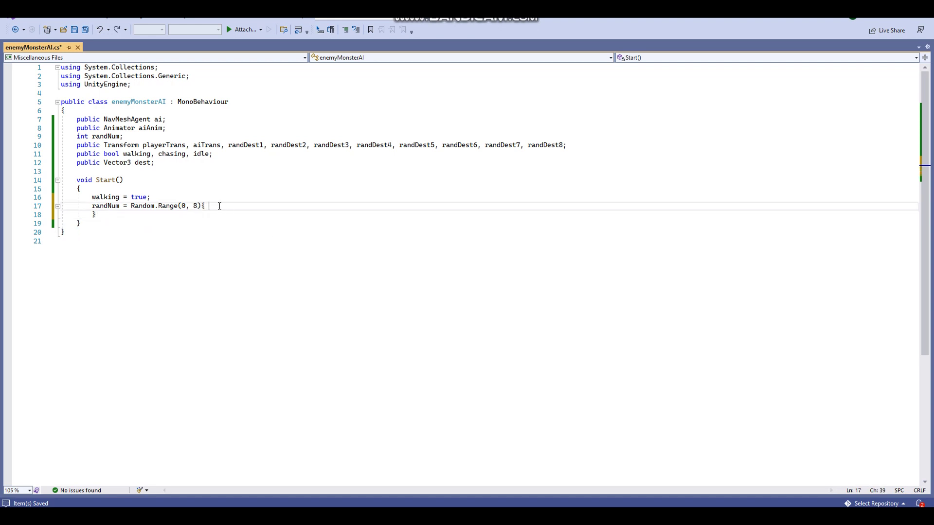
pyautogui.moveTo(97, 215); pyautogui.dragTo(59, 215)
pyautogui.press('BackSpace')
pyautogui.press('BackSpace')
pyautogui.press('BackSpace')
pyautogui.write(';')
# Add if (randNum == 0) setting dest = randDest1.position, save, and copy that block
pyautogui.press('Return')
pyautogui.write('if(randNum ==')
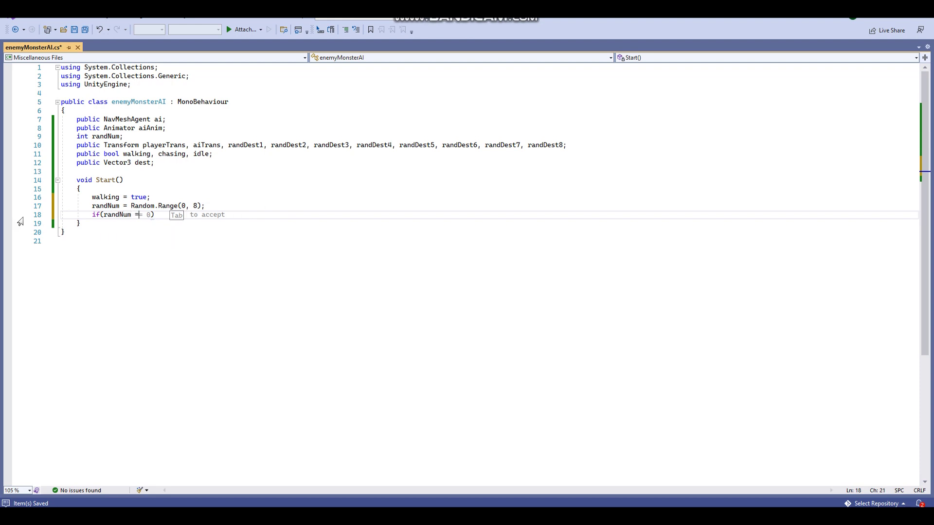
pyautogui.write(' 0)')
pyautogui.press('Return')
pyautogui.write('{')
pyautogui.press('Return')
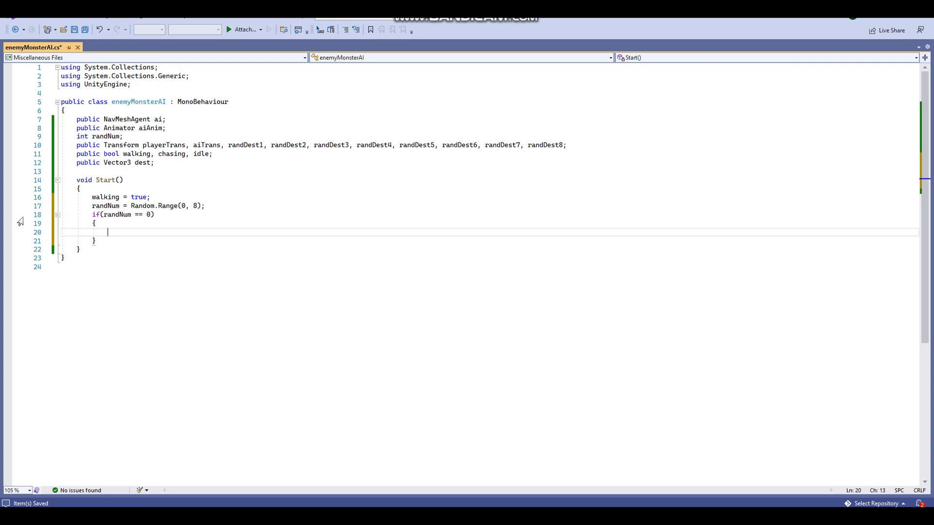
pyautogui.write('rand')
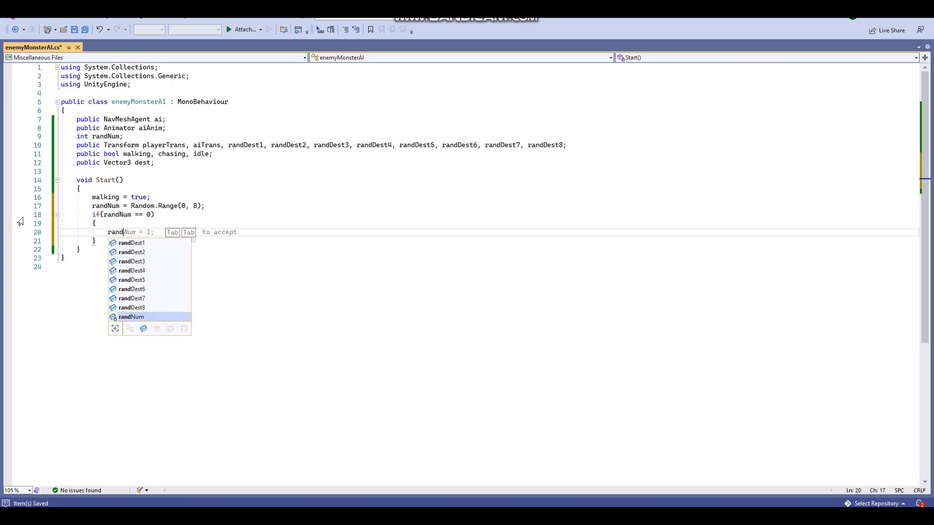
pyautogui.write('est = randDest1')
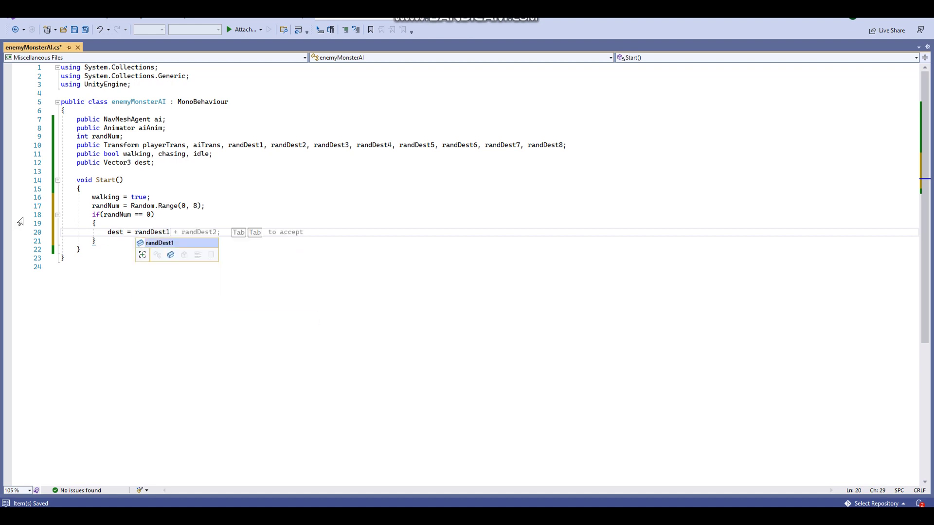
pyautogui.write('.position;')
pyautogui.hotkey('ctrl', 's')
pyautogui.moveTo(97, 242); pyautogui.dragTo(93, 214)
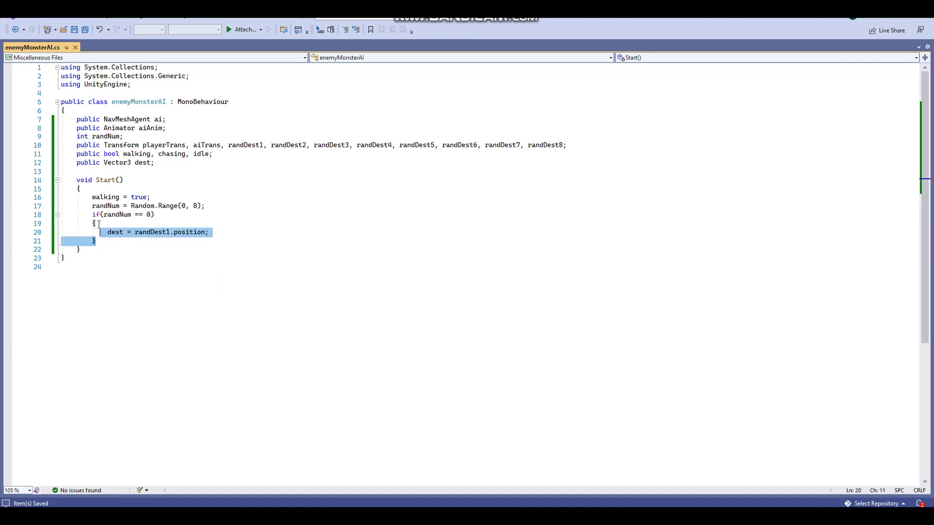
pyautogui.hotkey('ctrl', 'c')
# Paste four more copies of the randNum if-block below the existing ones in Start()
pyautogui.click(135, 244)
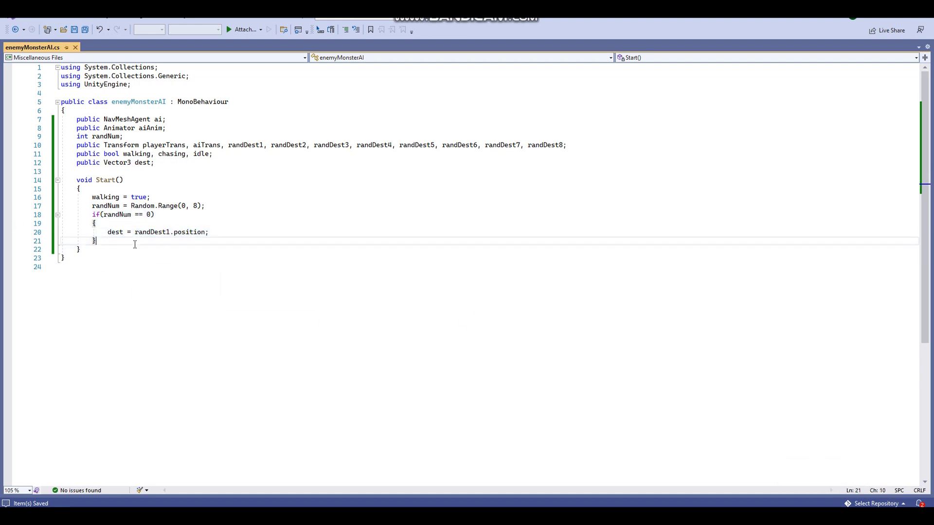
pyautogui.press('Return')
pyautogui.hotkey('ctrl', 'v')
pyautogui.press('Return')
pyautogui.hotkey('ctrl', 'v')
pyautogui.press('Return')
pyautogui.hotkey('ctrl', 'v')
pyautogui.press('Return')
pyautogui.hotkey('ctrl', 'v')
pyautogui.press('Return')
pyautogui.hotkey('ctrl', 'v')
pyautogui.press('Return')
pyautogui.hotkey('ctrl', 'v')
pyautogui.press('Return')
pyautogui.hotkey('ctrl', 'v')
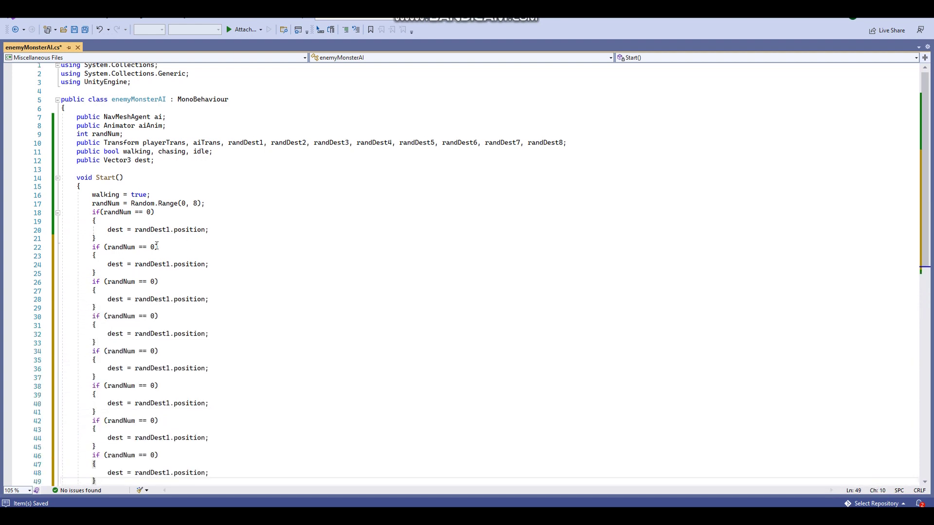
# Renumber the copied blocks' conditions so they check randNum 1 through 7
pyautogui.doubleClick(154, 247)
pyautogui.write('1')
pyautogui.click(158, 282)
pyautogui.doubleClick(153, 282)
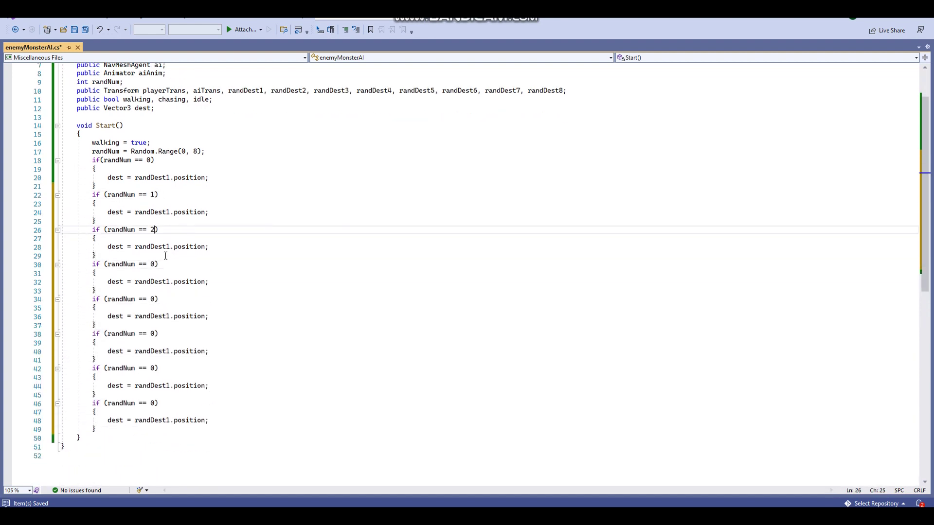
pyautogui.write('2')
pyautogui.scroll(-2, 154, 266)
pyautogui.doubleClick(153, 265)
pyautogui.write('3')
pyautogui.scroll(-2, 152, 263)
pyautogui.doubleClick(154, 247)
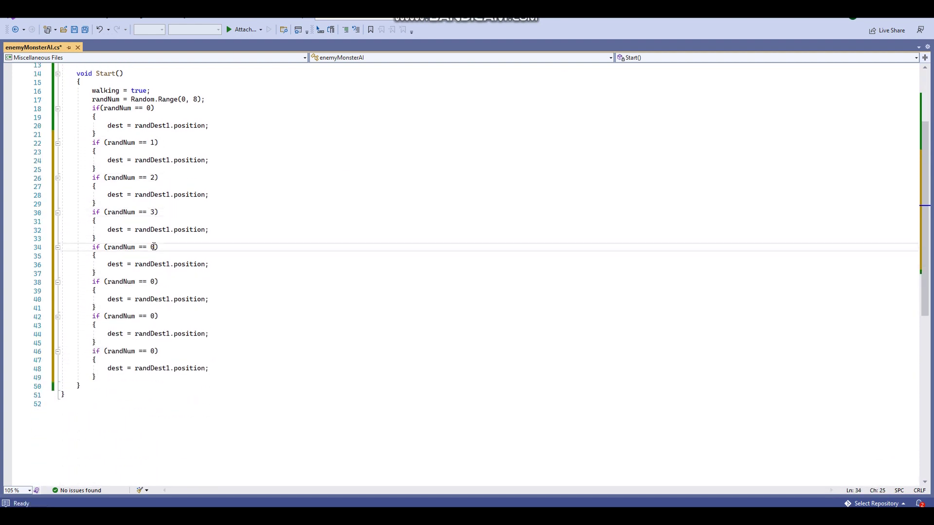
pyautogui.doubleClick(156, 282)
pyautogui.doubleClick(154, 316)
pyautogui.write('6')
pyautogui.doubleClick(154, 351)
pyautogui.write('7')
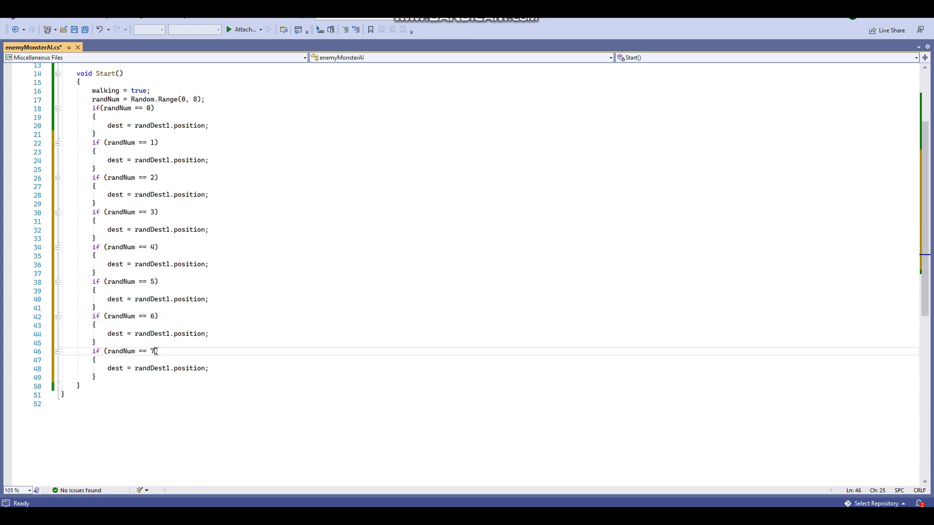
# Point the second through fifth blocks at randDest2, randDest3, randDest4 and randDest5
pyautogui.click(171, 160)
pyautogui.press('BackSpace')
pyautogui.write('2')
pyautogui.click(171, 194)
pyautogui.press('BackSpace')
pyautogui.write('3')
pyautogui.click(171, 230)
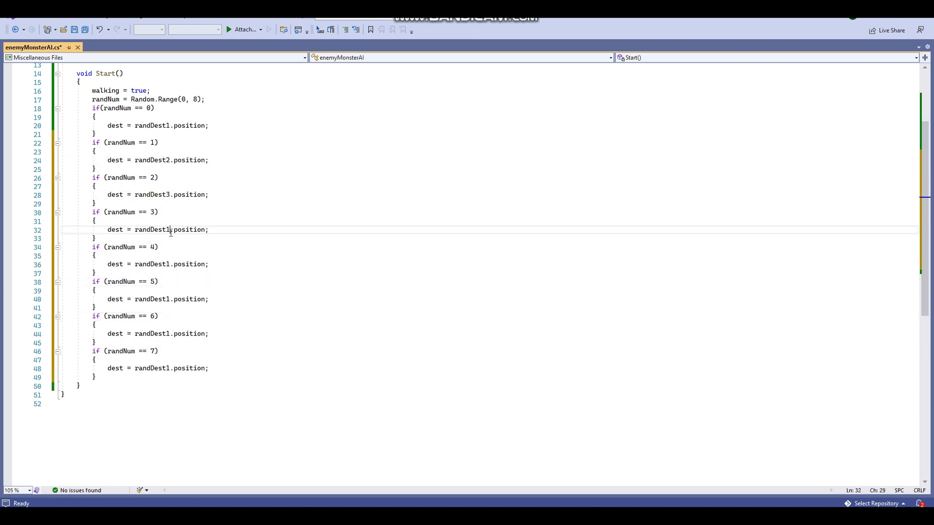
pyautogui.press('BackSpace')
pyautogui.write('4')
pyautogui.click(171, 264)
pyautogui.press('BackSpace')
pyautogui.write('5')
# Point the last three blocks at randDest6, randDest7 and randDest8, then save the script
pyautogui.click(171, 299)
pyautogui.press('BackSpace')
pyautogui.write('6')
pyautogui.click(171, 334)
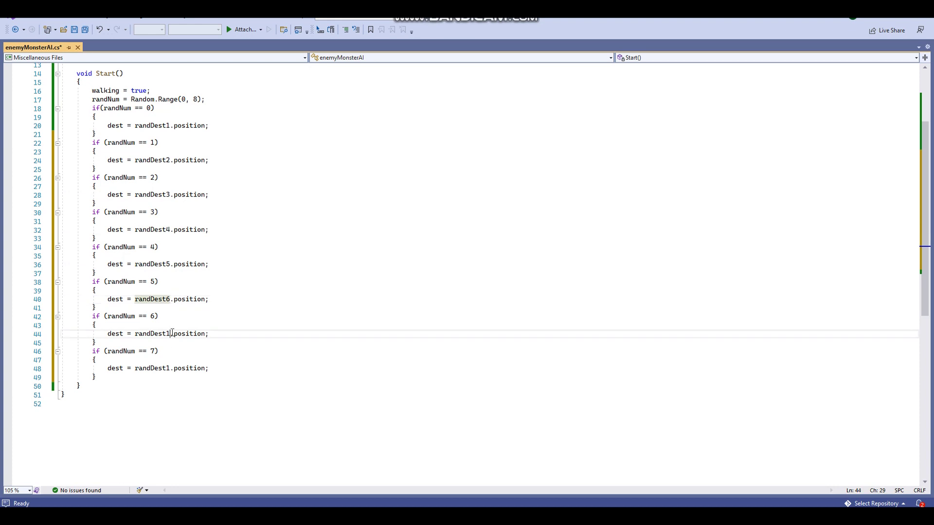
pyautogui.press('BackSpace')
pyautogui.write('7')
pyautogui.click(172, 368)
pyautogui.press('BackSpace')
pyautogui.write('8')
pyautogui.hotkey('ctrl', 's')
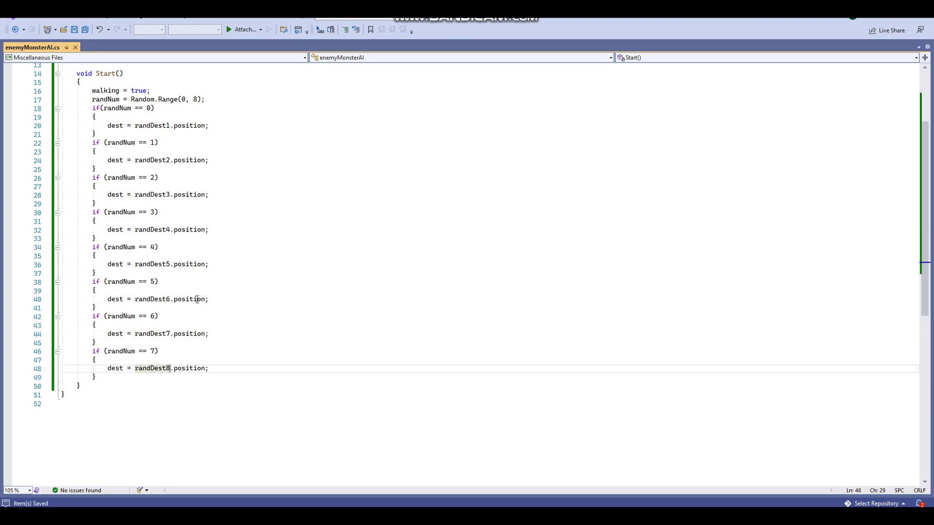
pyautogui.scroll(3, 197, 299)
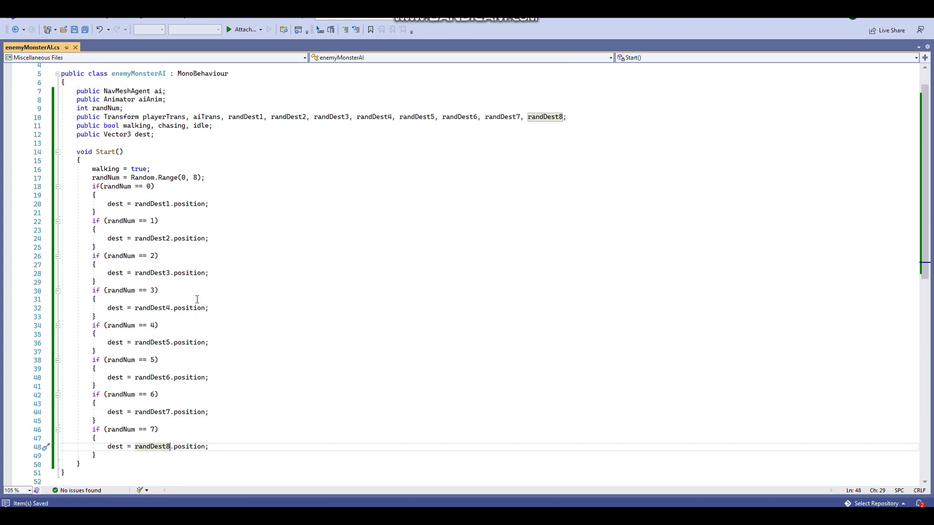
# Add aiAnim.SetTrigger("walk"); below the random pick in Start() and save
pyautogui.scroll(1, 197, 299)
pyautogui.click(221, 204)
pyautogui.press('Return')
pyautogui.write('aiAni')
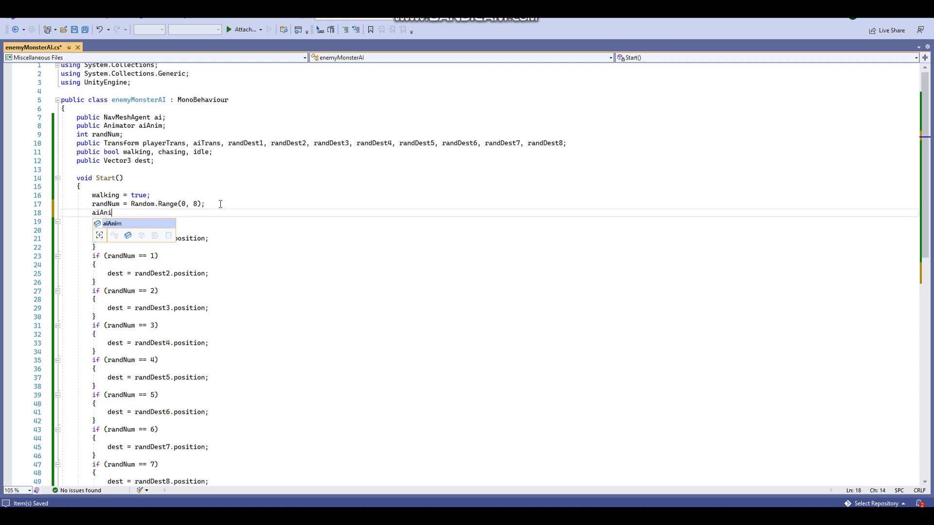
pyautogui.write('m.SetTrigge')
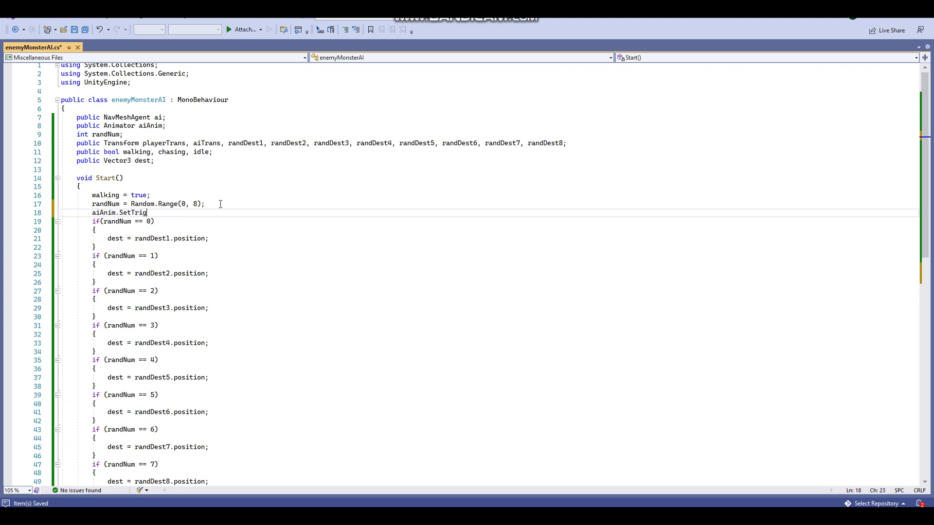
pyautogui.write('r("wal')
pyautogui.write('k");')
pyautogui.hotkey('ctrl', 's')
# In Update(), add an if(walking == true) block setting ai.destination = dest, and save
pyautogui.scroll(-6, 220, 204)
pyautogui.scroll(-3, 204, 209)
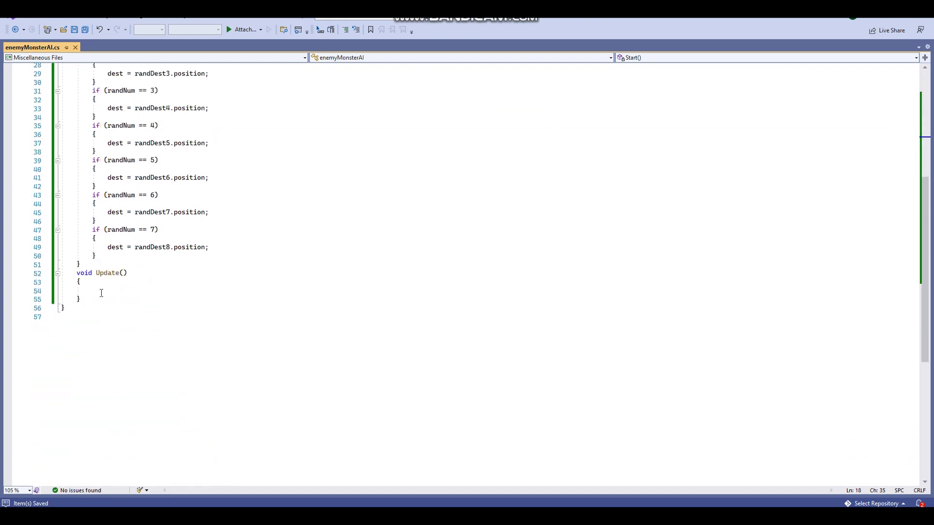
pyautogui.click(101, 292)
pyautogui.write('if(w')
pyautogui.write('alk')
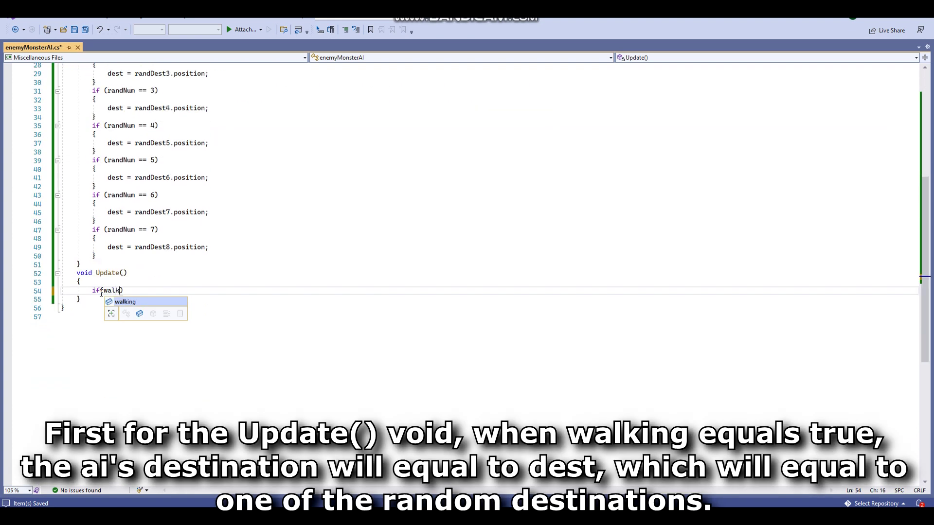
pyautogui.write('ing == ')
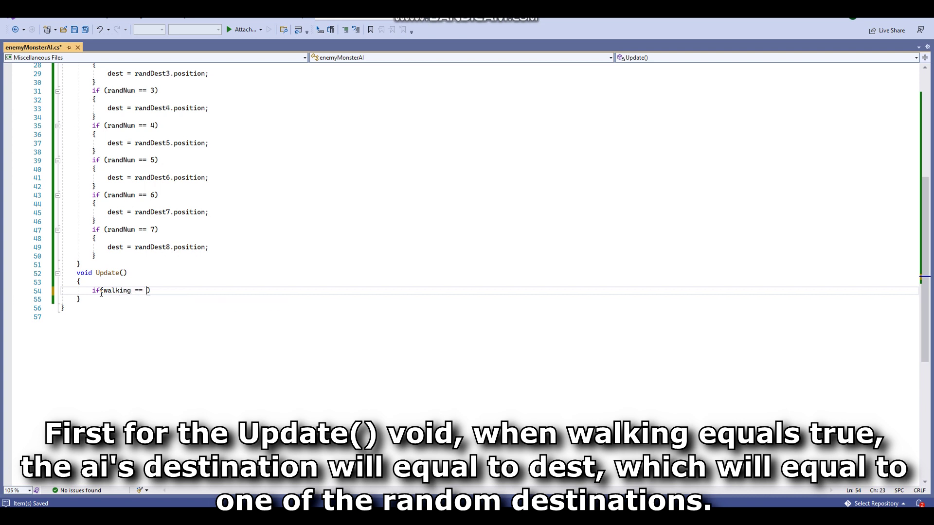
pyautogui.write('true) {')
pyautogui.press('Return')
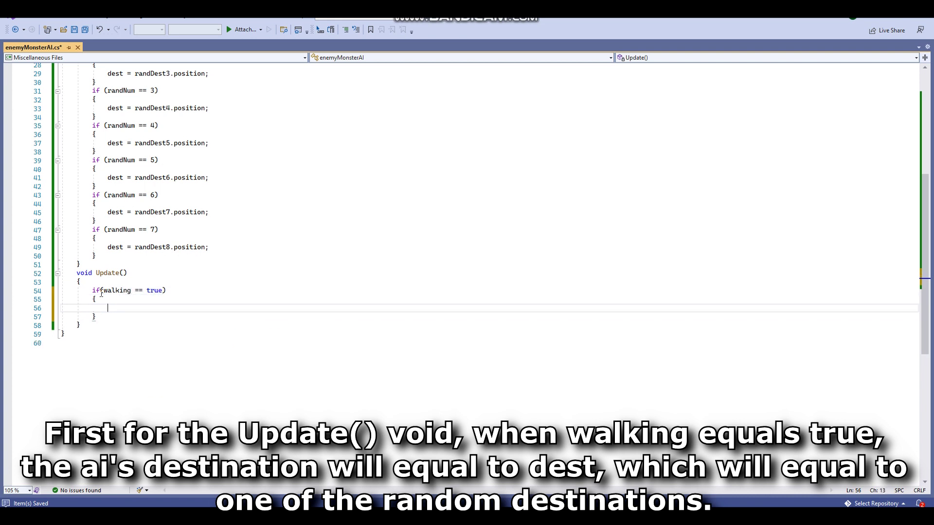
pyautogui.write('ai')
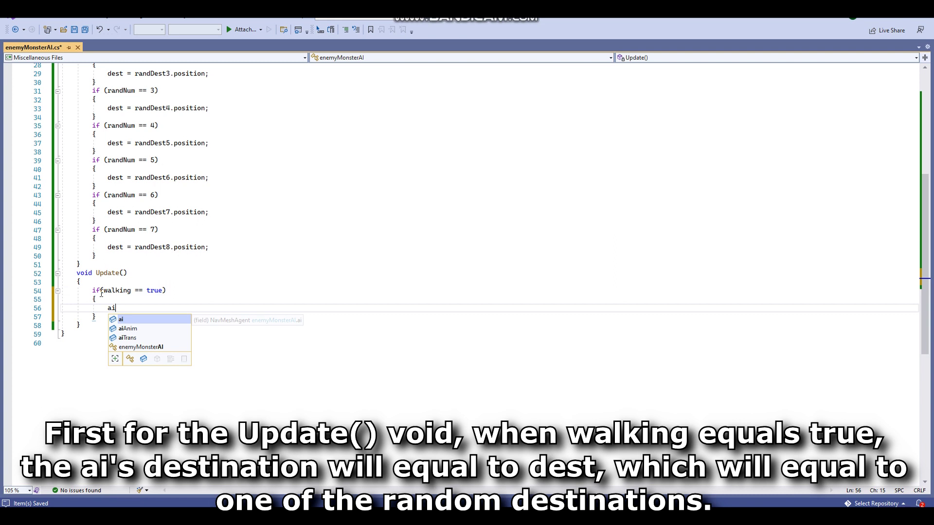
pyautogui.write('.destinati')
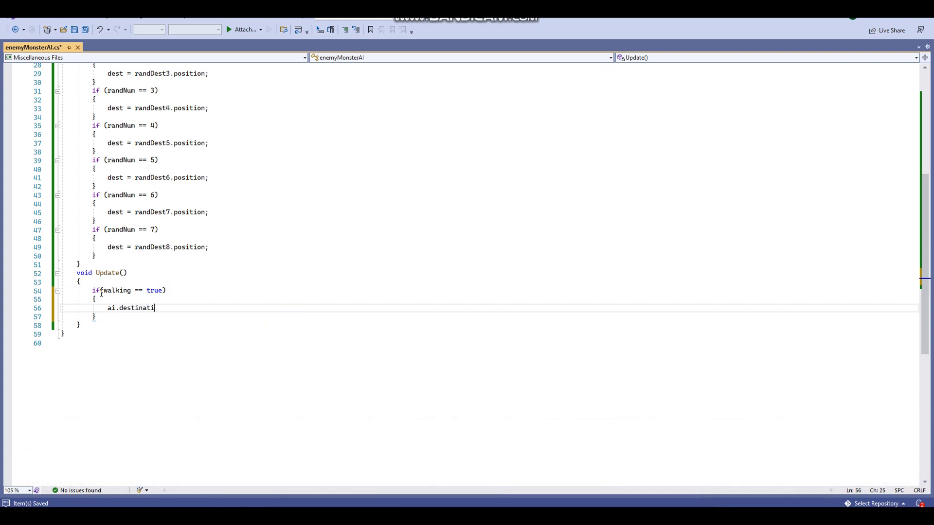
pyautogui.write('on')
pyautogui.write(' = d')
pyautogui.write('est;')
pyautogui.hotkey('ctrl', 's')
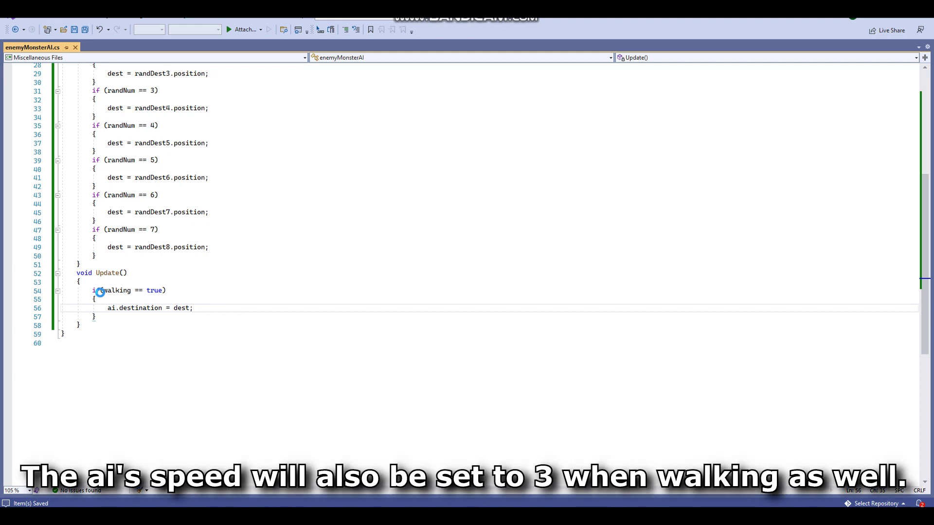
# Add ai.speed = 3; inside the walking block
pyautogui.press('Return')
pyautogui.write('ai.s')
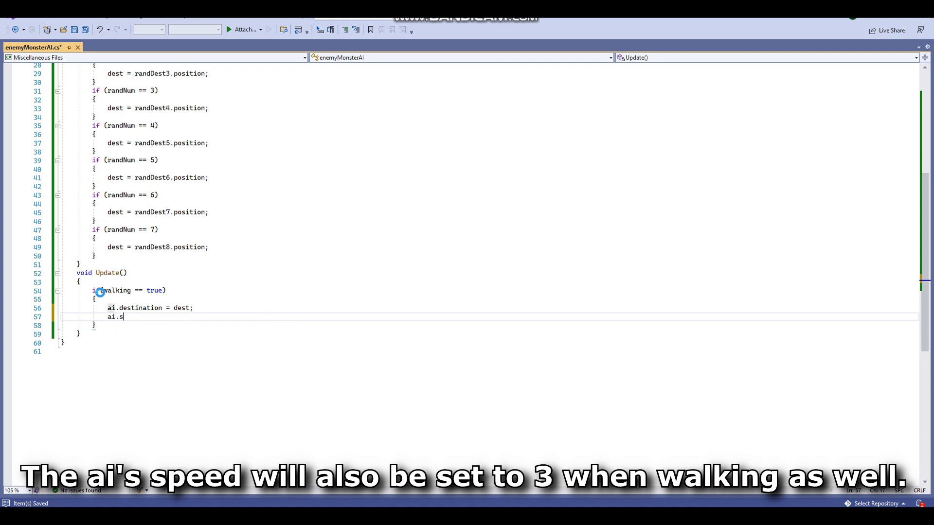
pyautogui.write('peed')
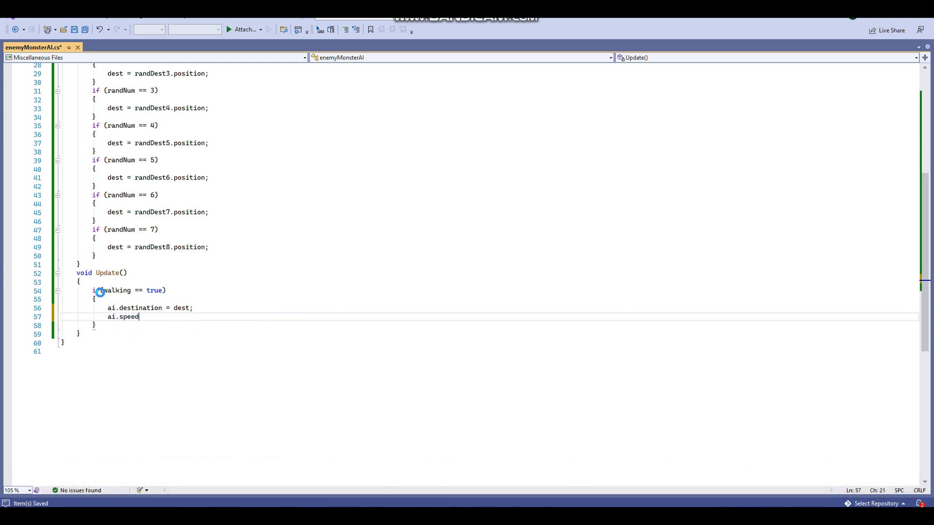
pyautogui.press('BackSpace')
pyautogui.press('BackSpace')
pyautogui.press('BackSpace')
pyautogui.press('BackSpace')
pyautogui.press('BackSpace')
pyautogui.press('BackSpace')
pyautogui.press('BackSpace')
pyautogui.press('Tab')
pyautogui.write('ai.speed')
pyautogui.write(' = 3')
pyautogui.write(';')
# Below the walking block, add if(chasing == true) with dest = playerTrans.position
pyautogui.press('Down')
pyautogui.press('Return')
pyautogui.write('if(chasi')
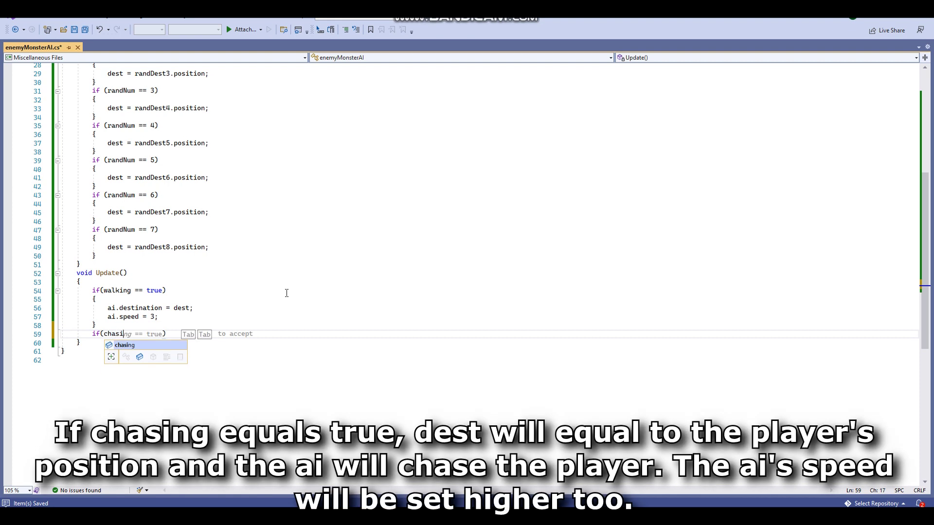
pyautogui.write('ng == t')
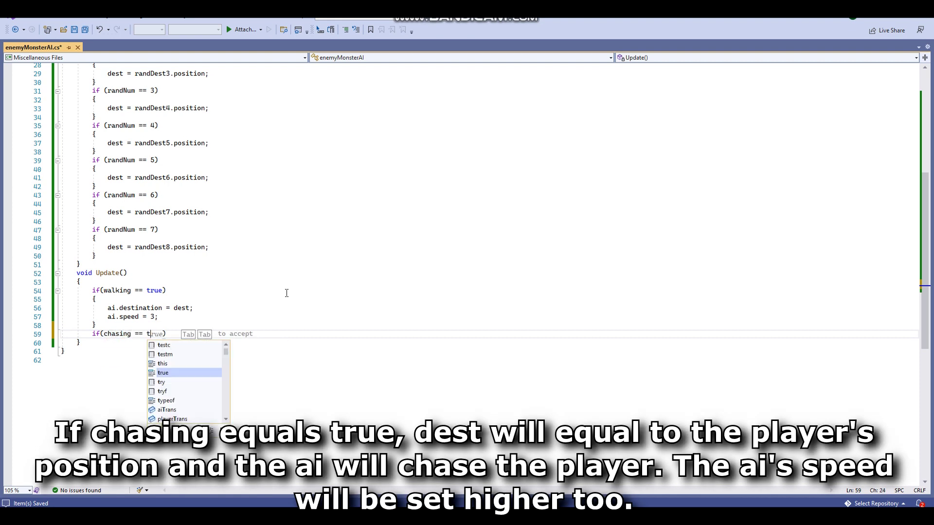
pyautogui.write('rue)')
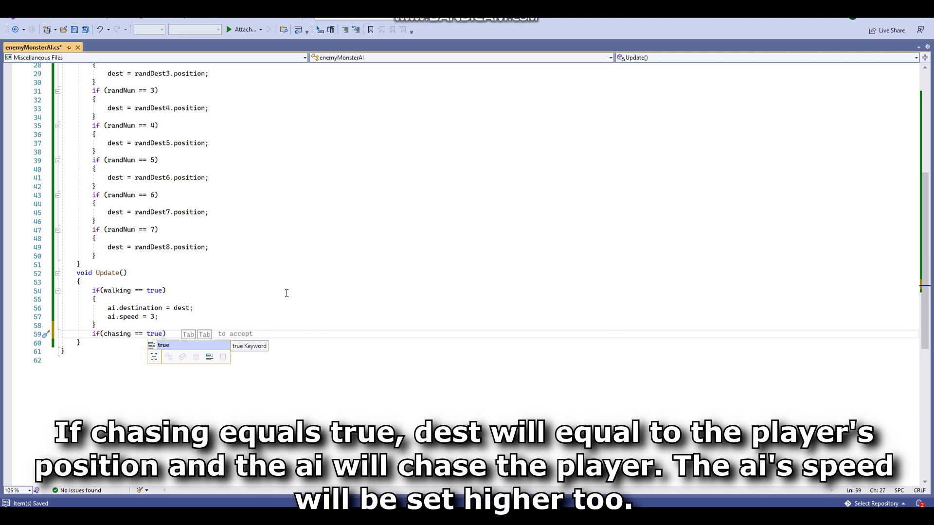
pyautogui.write(' {')
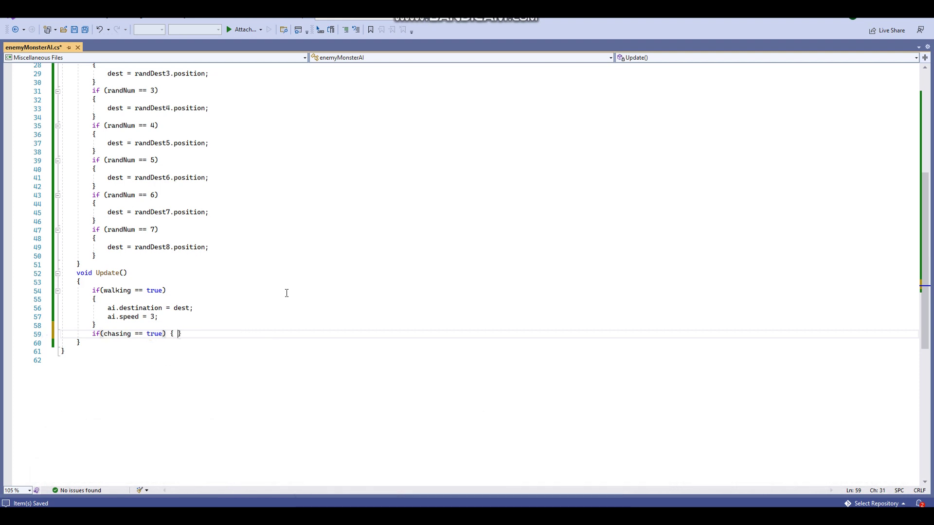
pyautogui.press('Return')
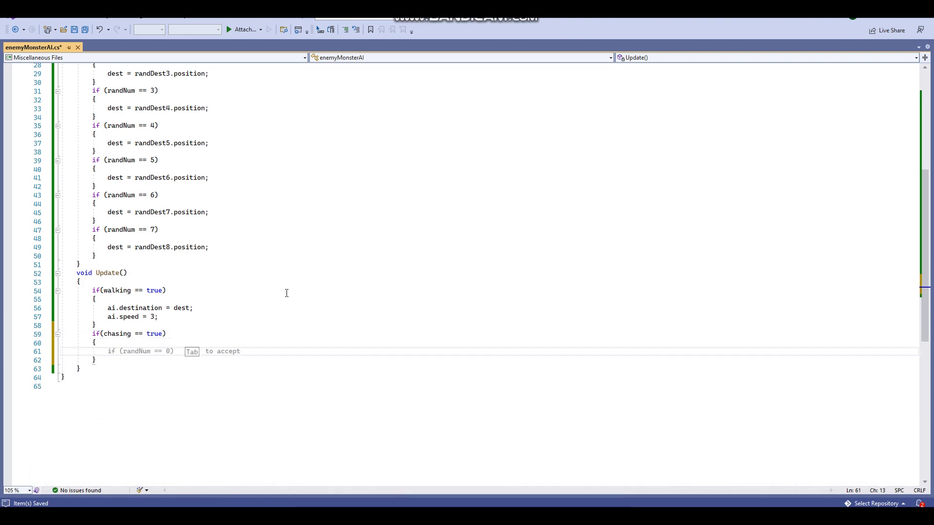
pyautogui.write('des')
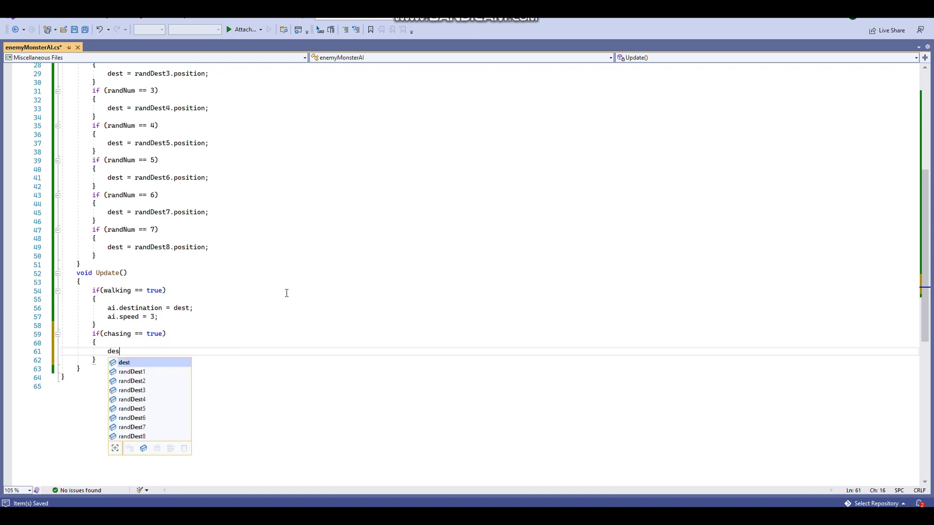
pyautogui.write('t = player')
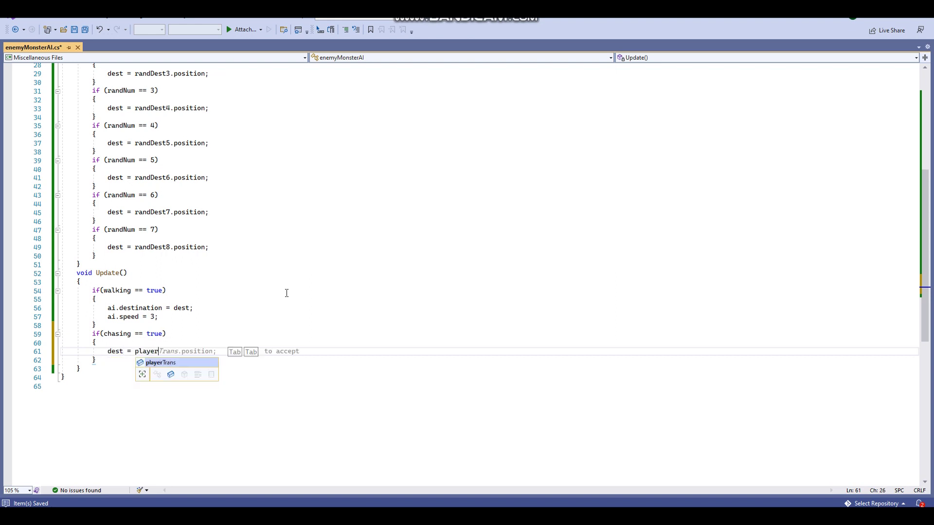
pyautogui.write('Tras')
pyautogui.press('BackSpace')
pyautogui.press('Tab')
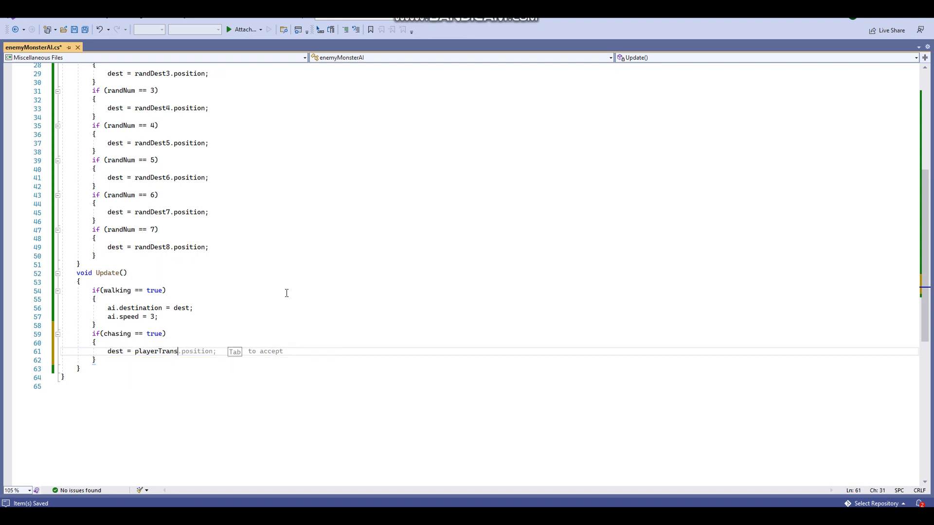
# Add ai.destination = dest; and ai.speed = 6; to the chasing block and save
pyautogui.press('Tab')
pyautogui.press('Return')
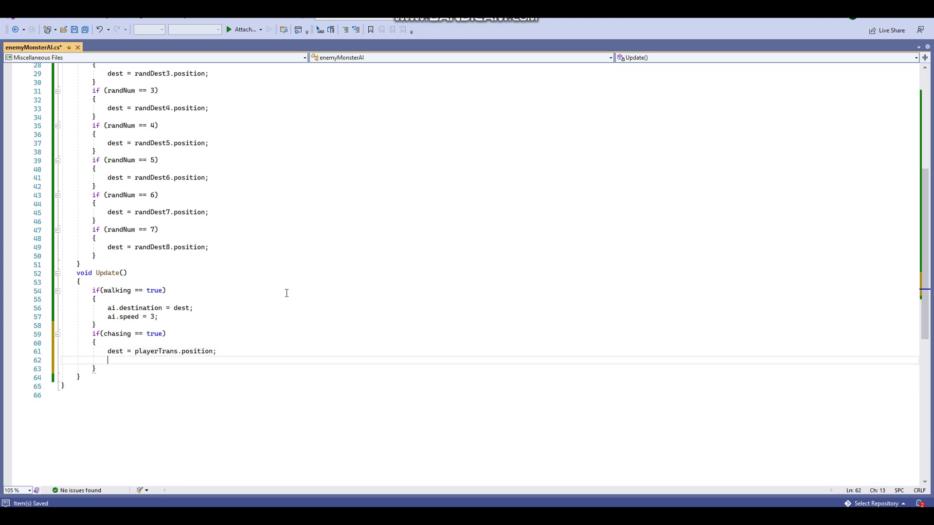
pyautogui.write('ai.destination')
pyautogui.write(' = dest')
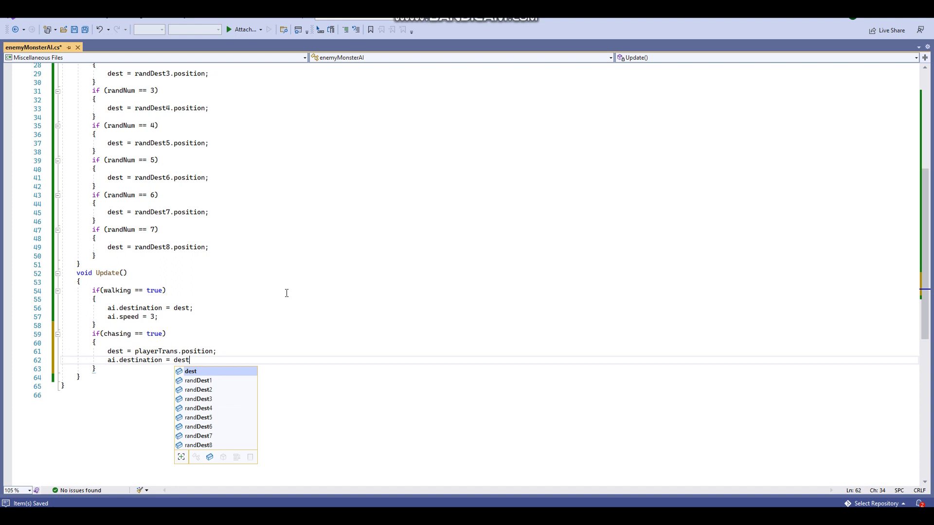
pyautogui.write(';')
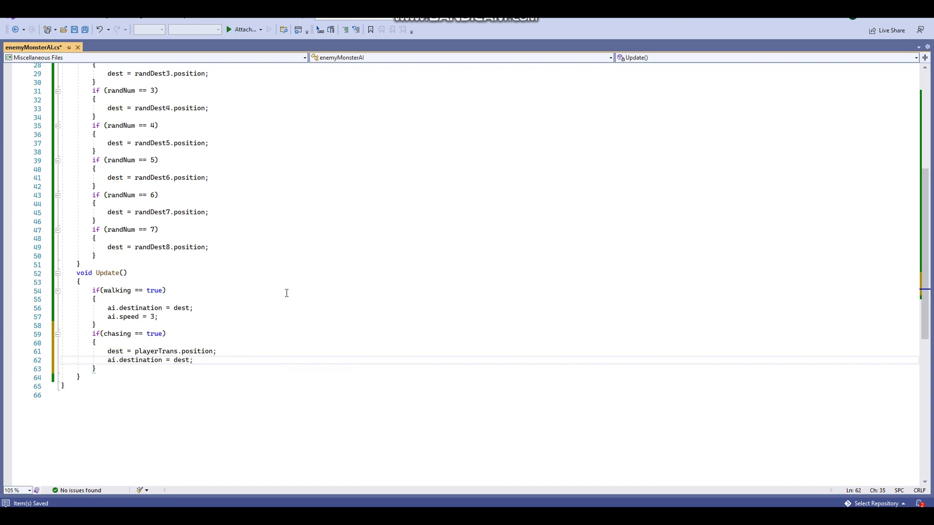
pyautogui.hotkey('ctrl', 's')
pyautogui.press('Return')
pyautogui.write('ai.spee')
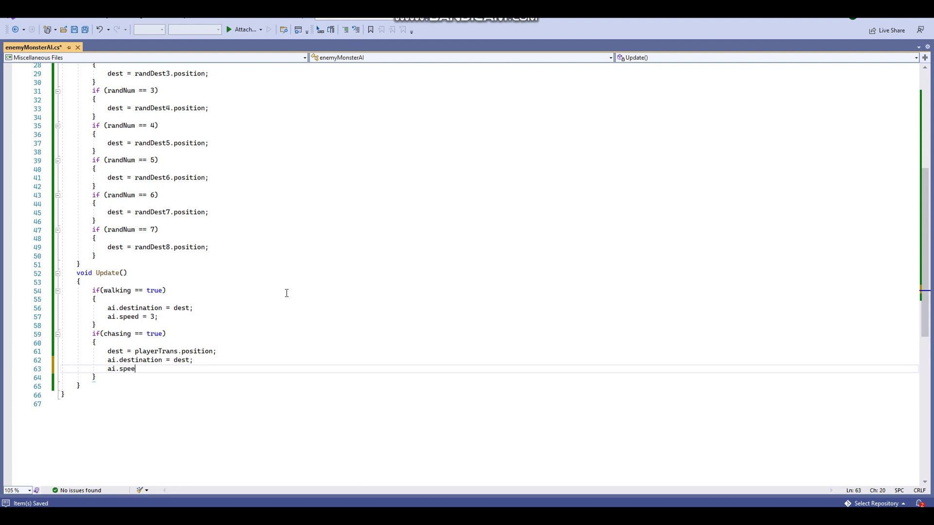
pyautogui.write('d = ')
pyautogui.write('6')
pyautogui.write(';')
pyautogui.hotkey('ctrl', 's')
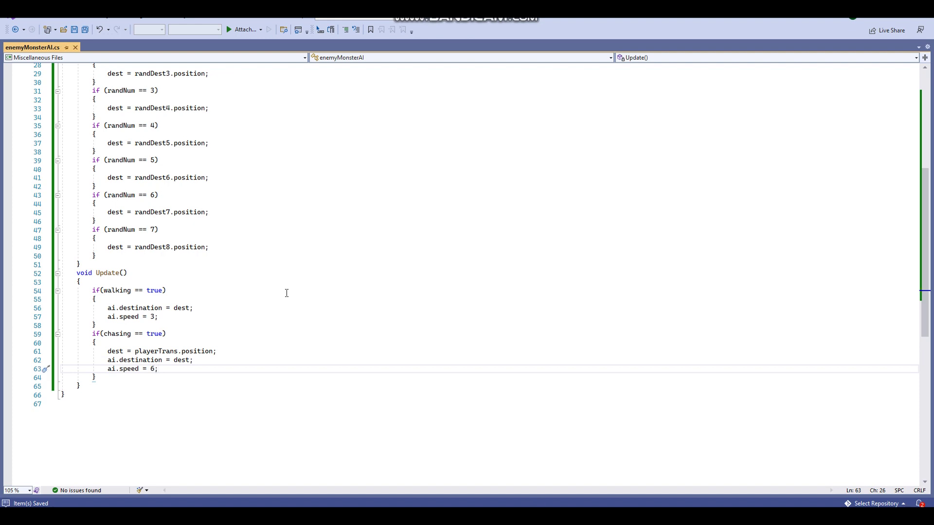